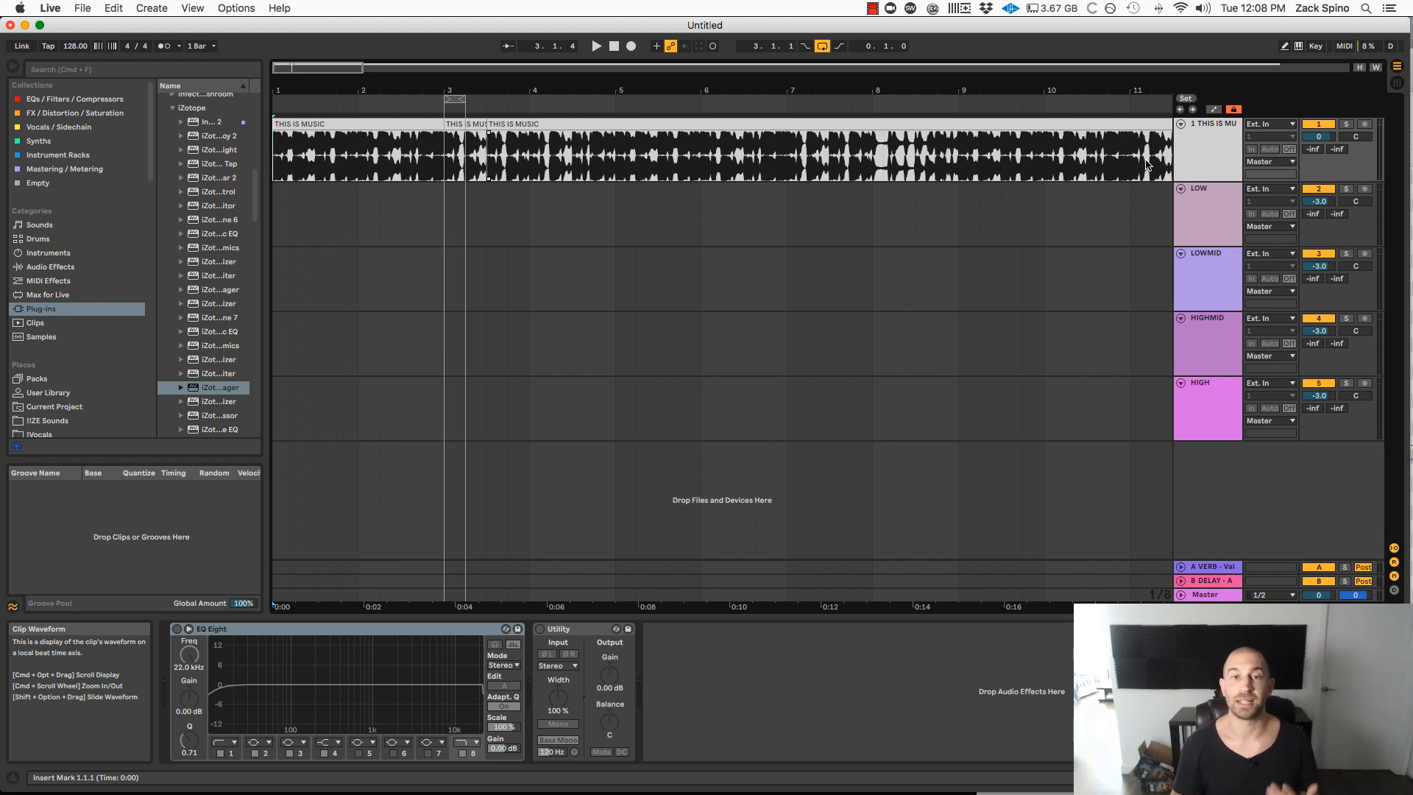
Step: Open the SPAN analyzer on the Master track, examine the song's spectrum during playback with Hold enabled, and close it
{"action": "left_click", "coordinate": [1194, 593]}
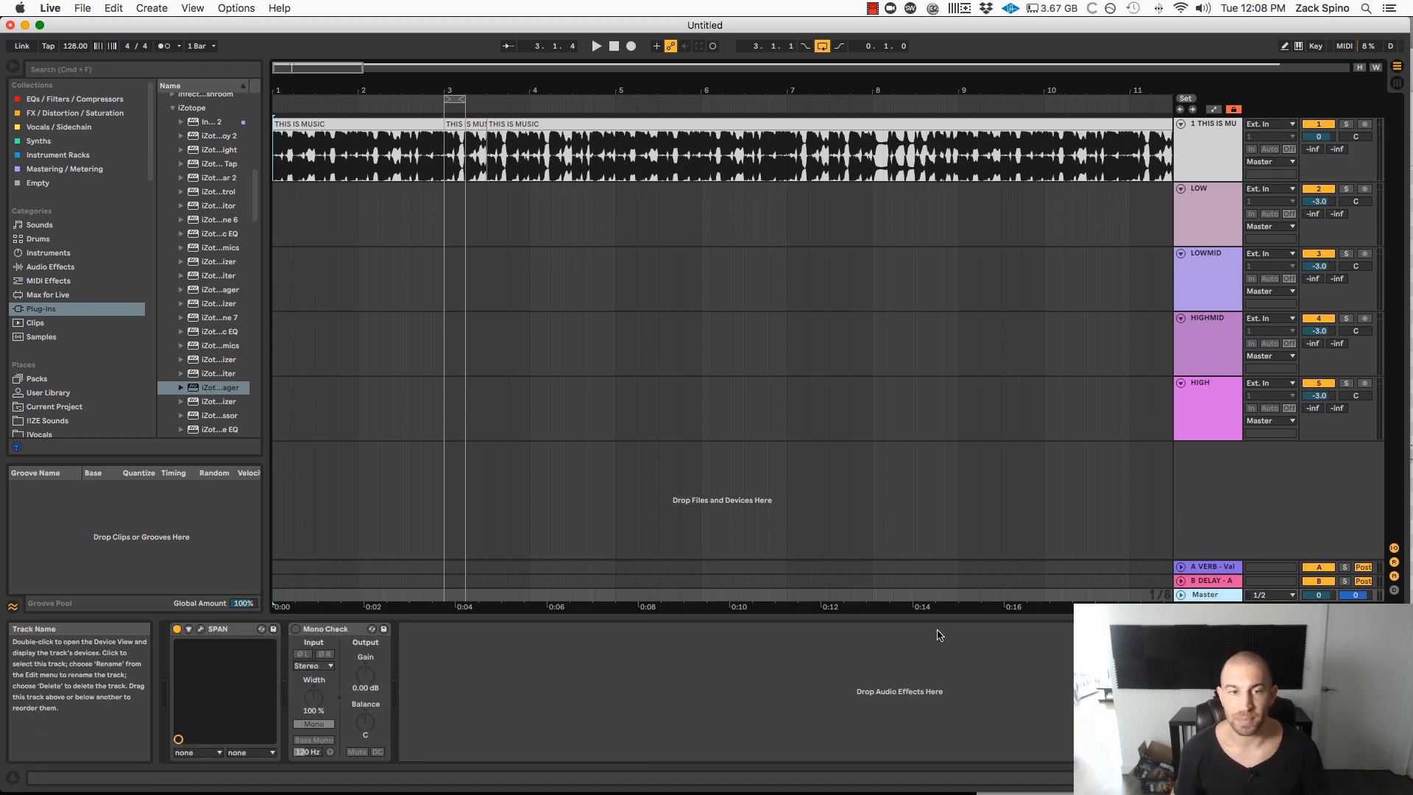
{"action": "left_click", "coordinate": [200, 629]}
{"action": "left_click_drag", "start_coordinate": [688, 333], "coordinate": [714, 204]}
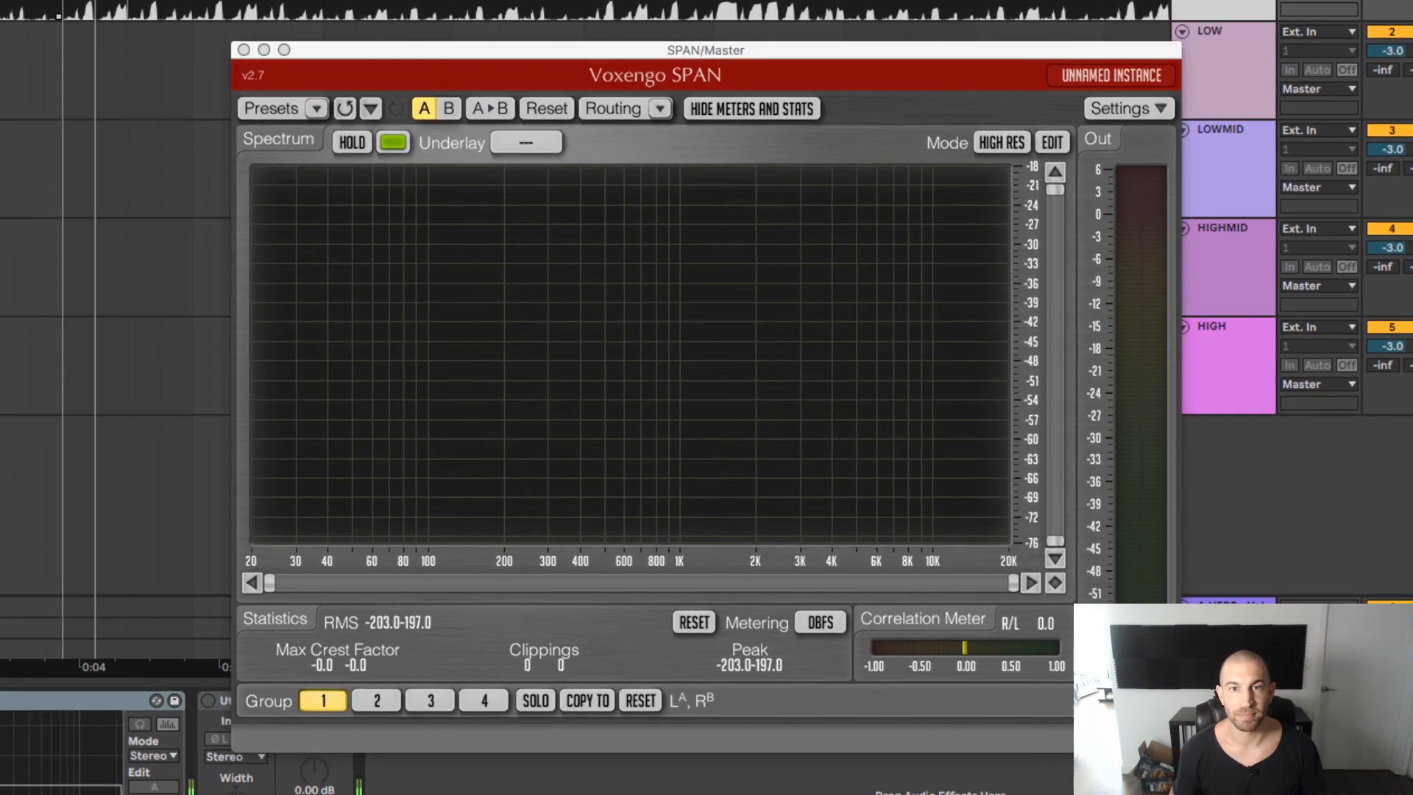
{"action": "key", "text": "space"}
{"action": "left_click", "coordinate": [350, 144]}
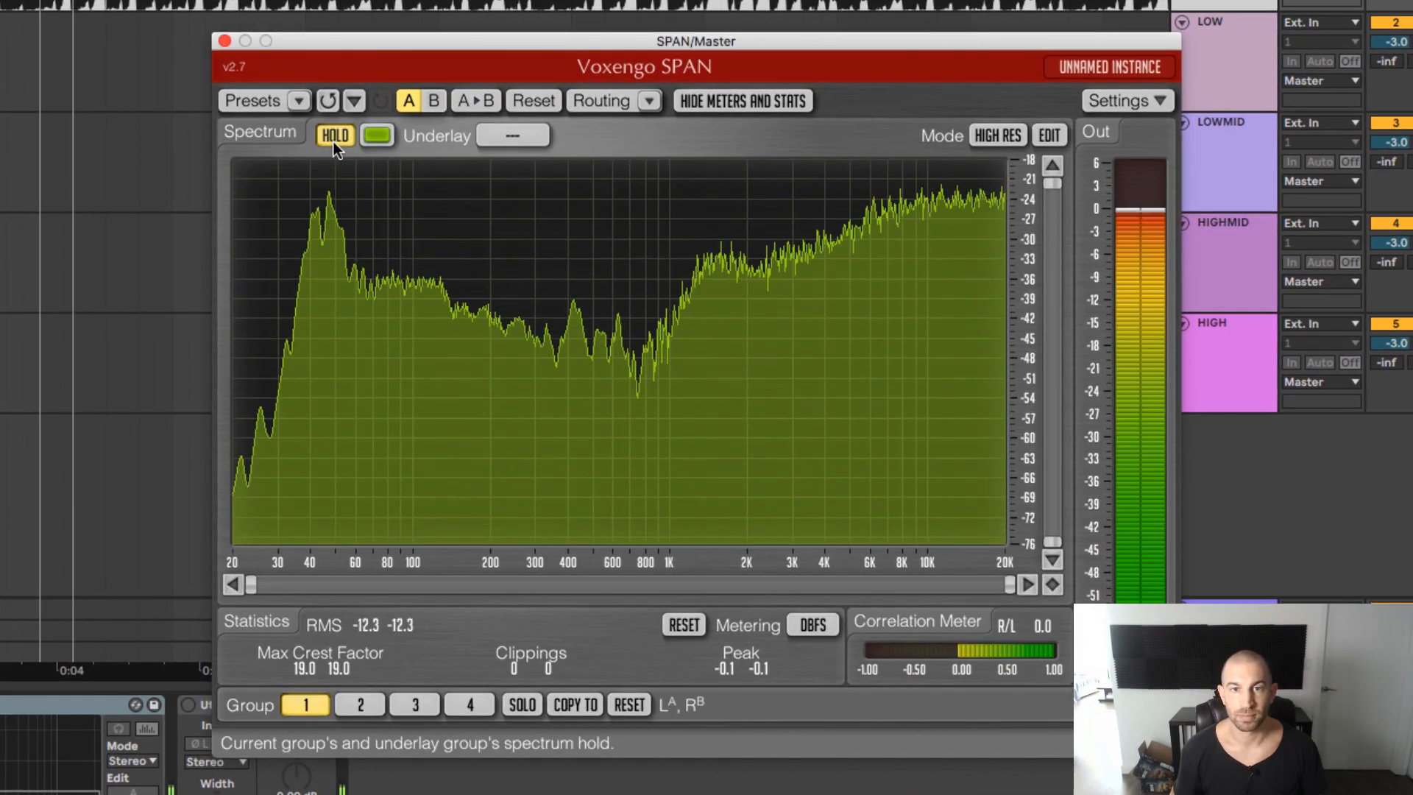
{"action": "key", "text": "space"}
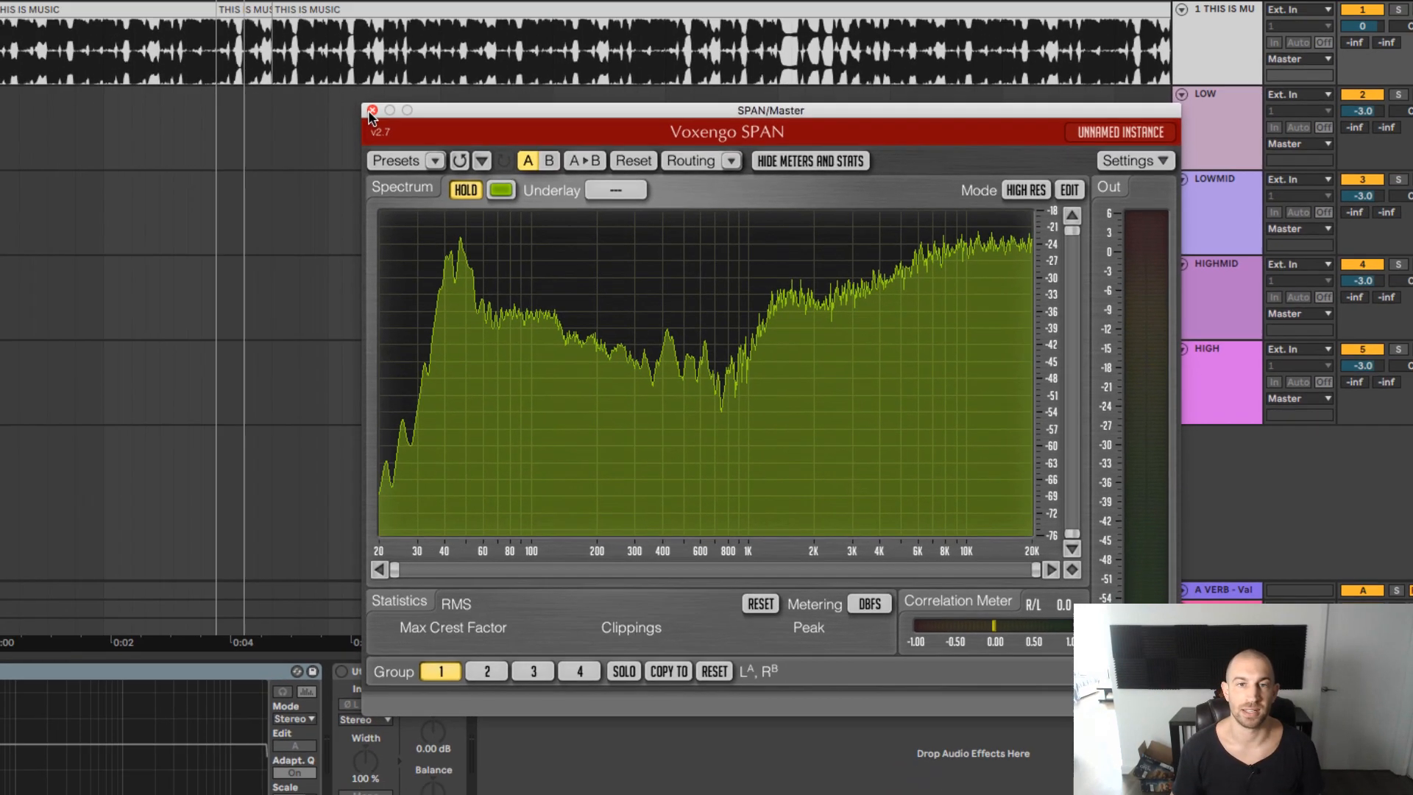
{"action": "left_click", "coordinate": [372, 112]}
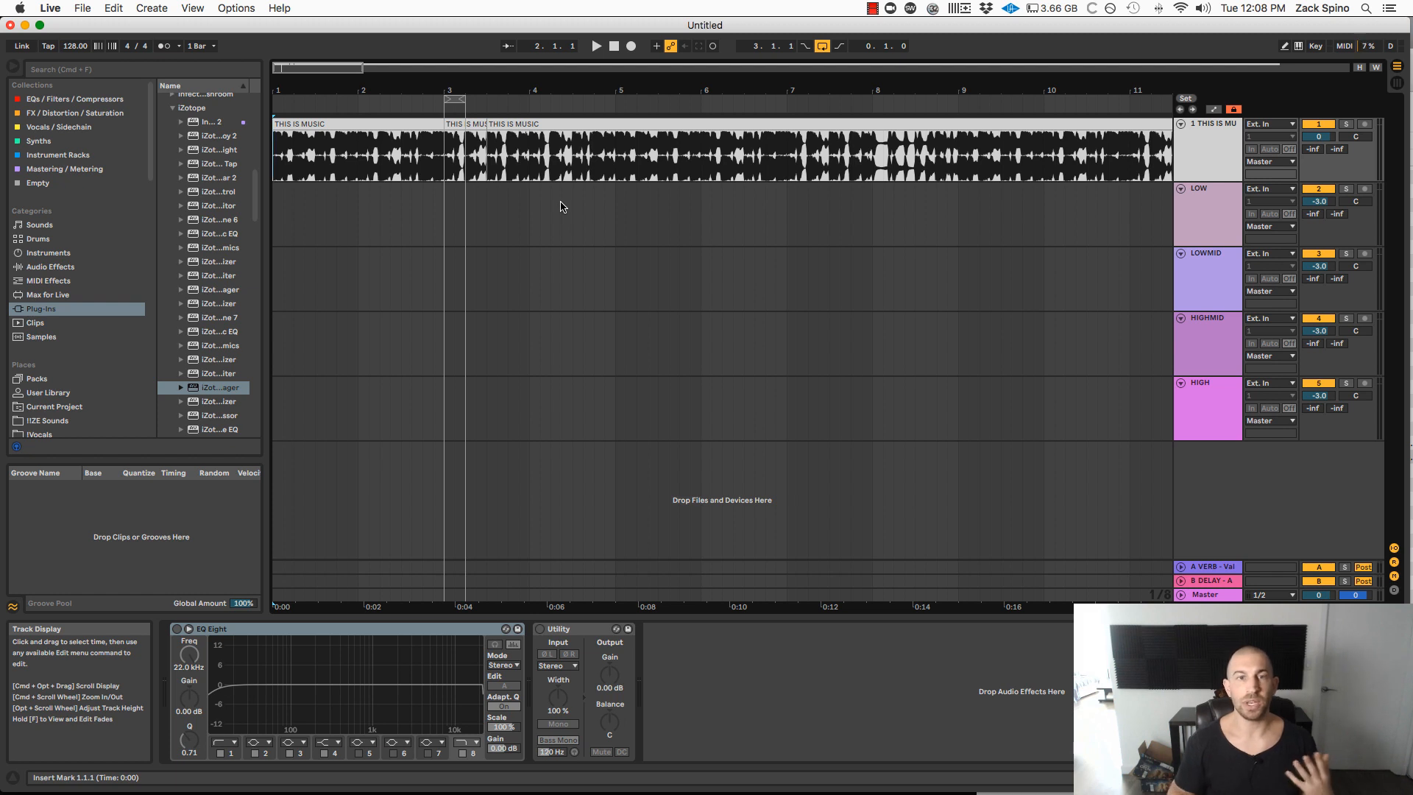
Step: Extend the loop to run from bar 1 to bar 5 and listen to the THIS IS MUSIC track
{"action": "left_click_drag", "start_coordinate": [448, 98], "coordinate": [264, 100]}
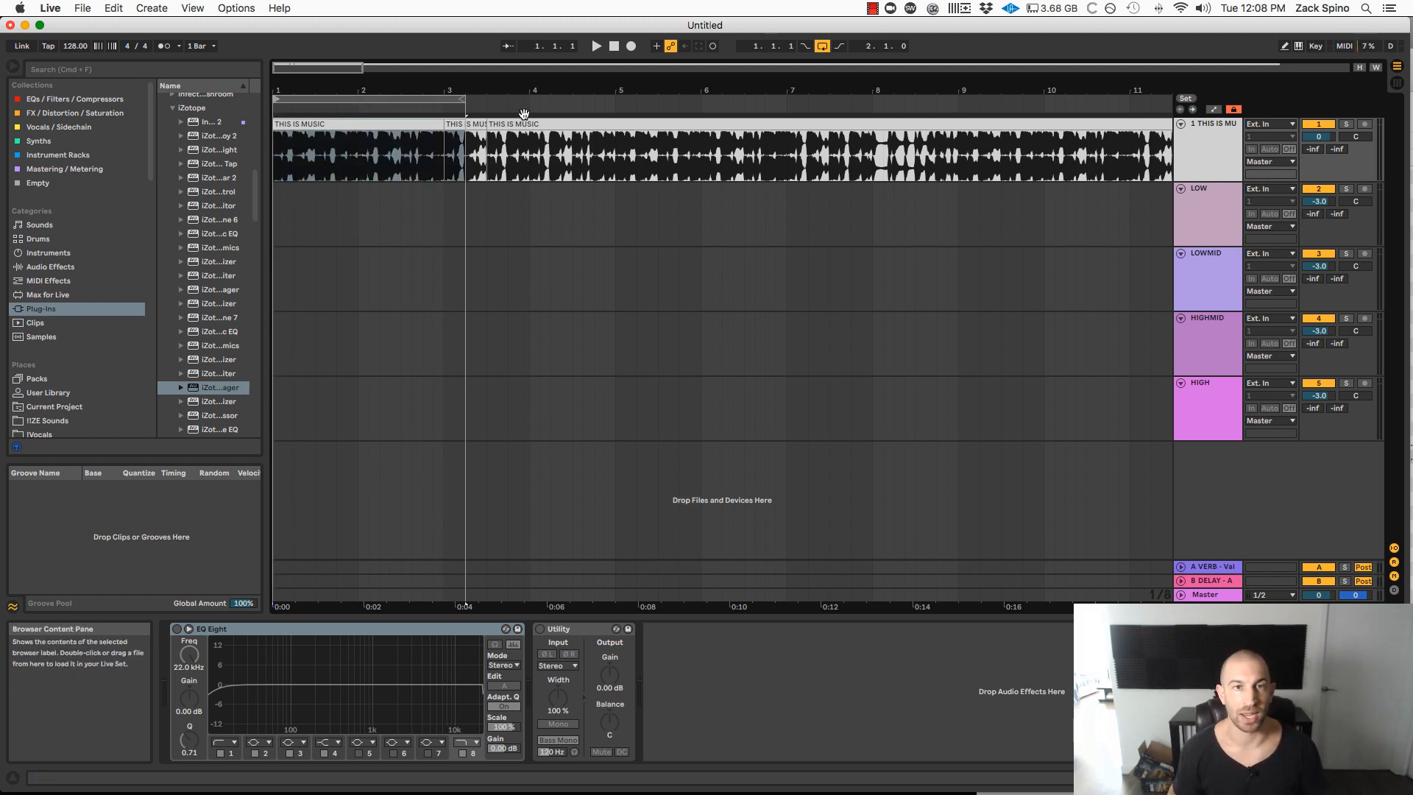
{"action": "key", "text": "space"}
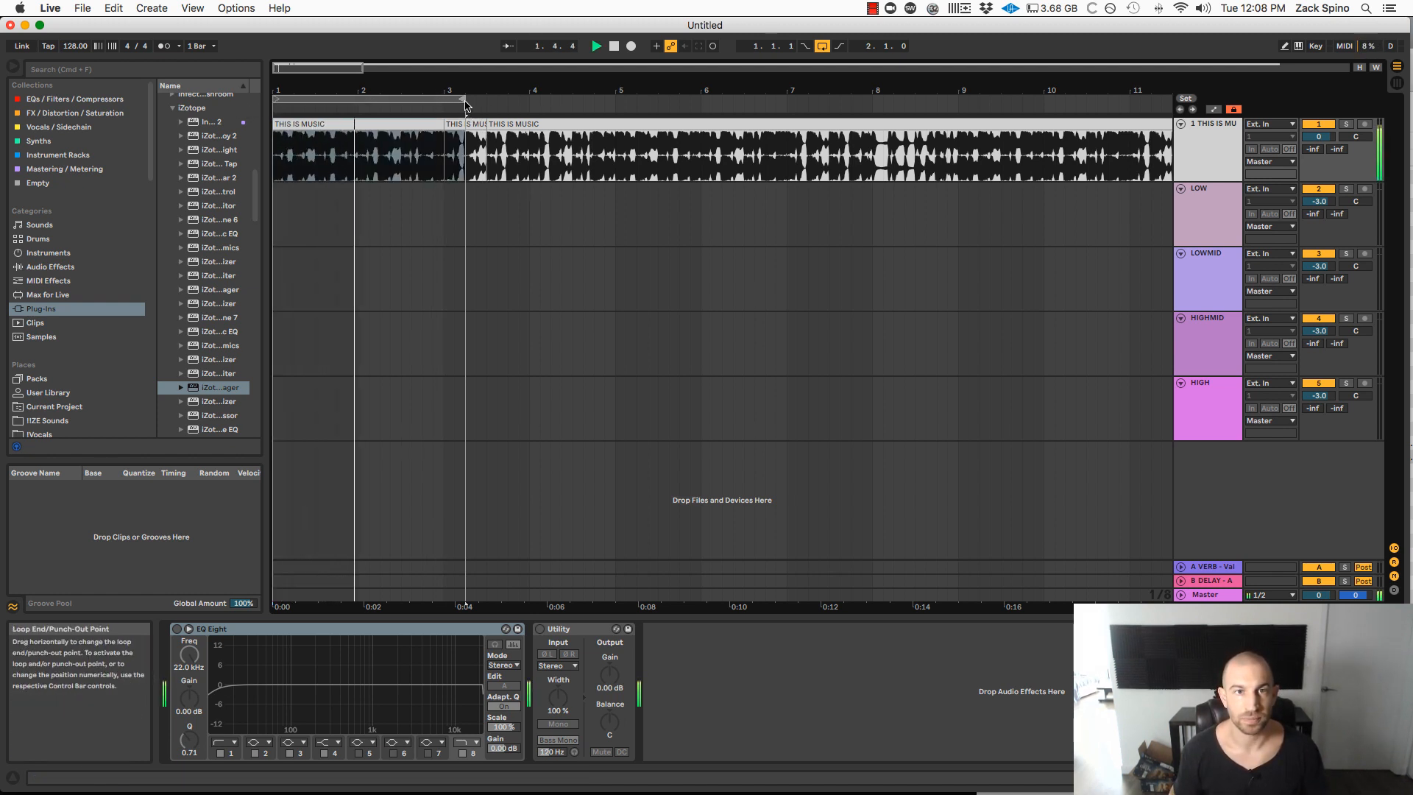
{"action": "left_click_drag", "start_coordinate": [465, 105], "coordinate": [615, 99]}
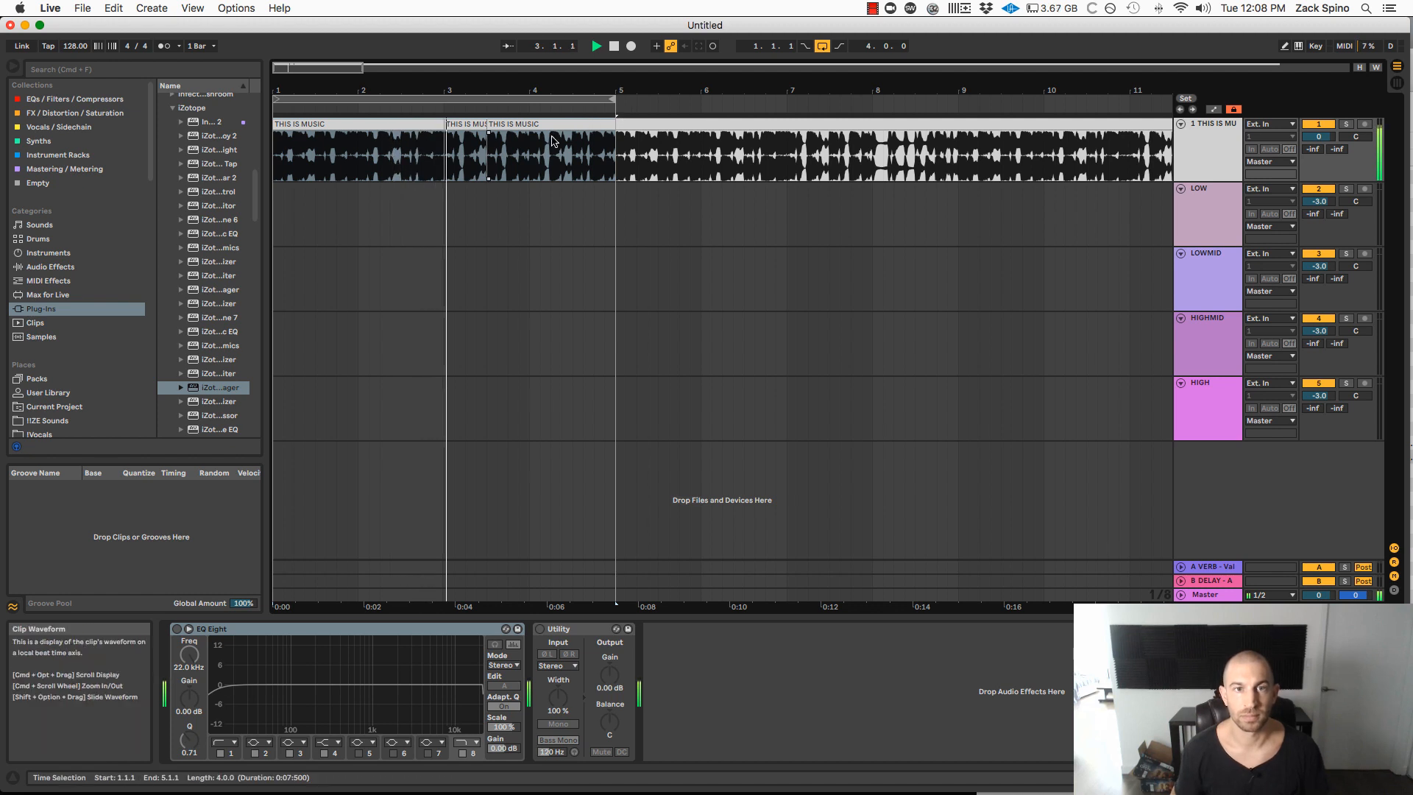
{"action": "key", "text": "space"}
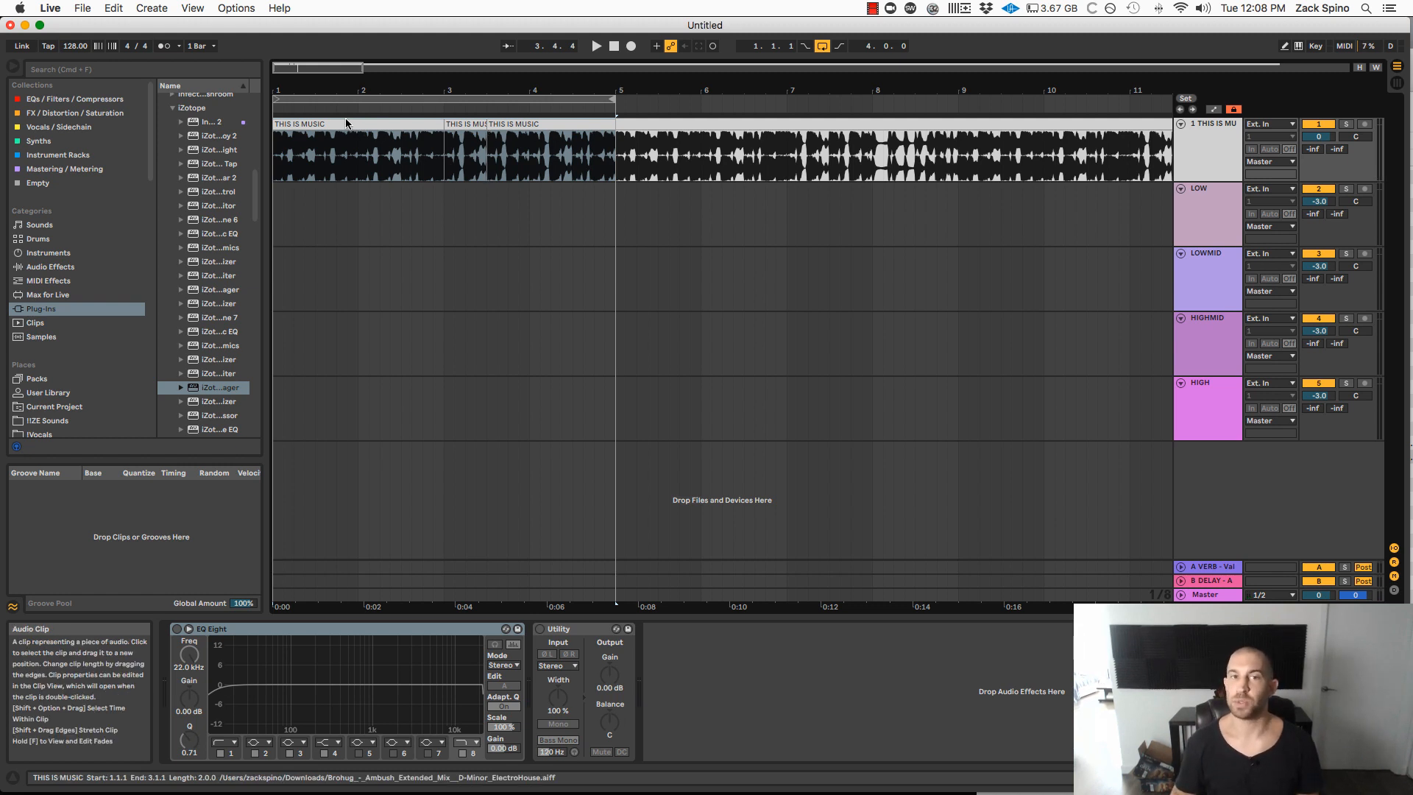
Step: Set the loop to the half bar from 3 to 3.3 and play it back
{"action": "left_click_drag", "start_coordinate": [286, 106], "coordinate": [446, 104]}
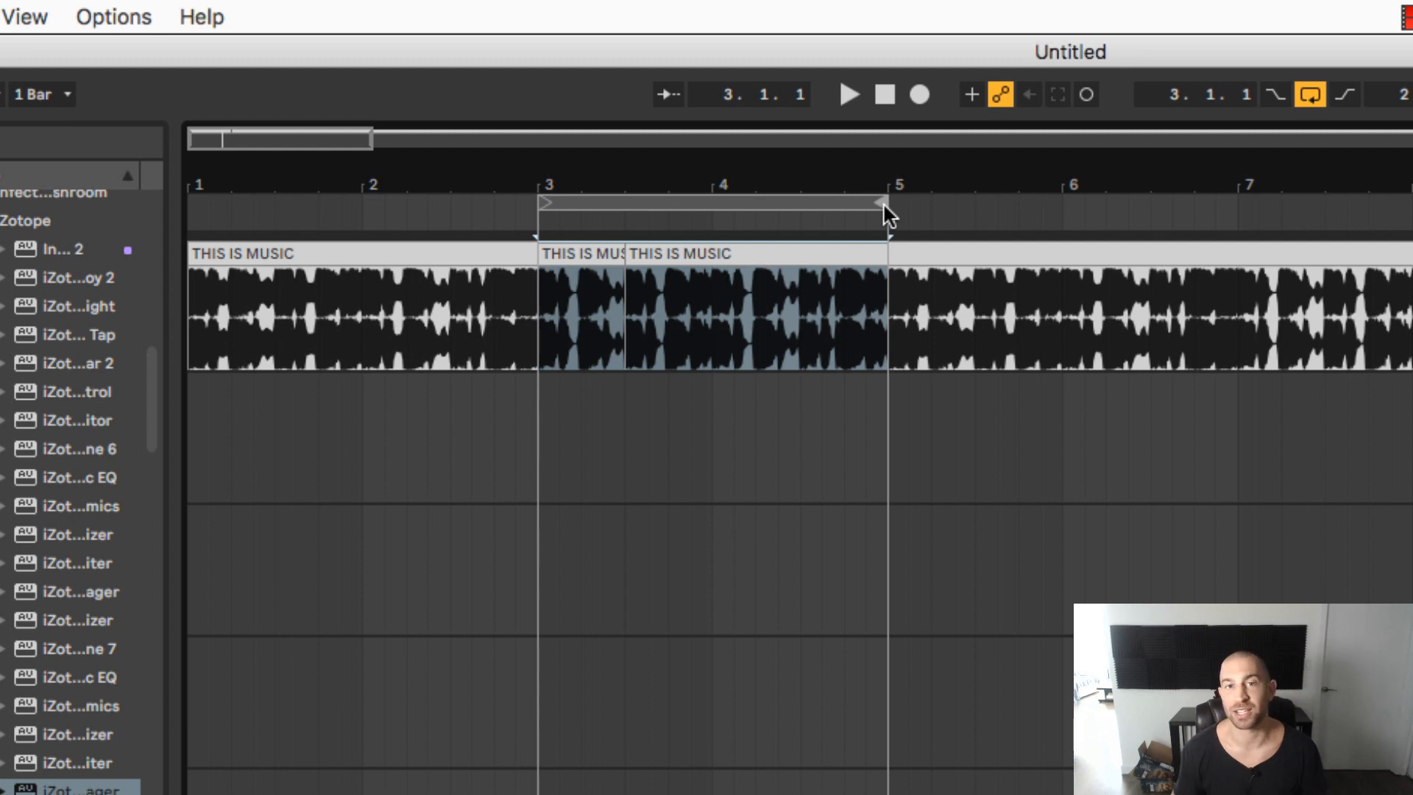
{"action": "left_click_drag", "start_coordinate": [884, 201], "coordinate": [624, 203]}
{"action": "left_click_drag", "start_coordinate": [526, 172], "coordinate": [529, 172]}
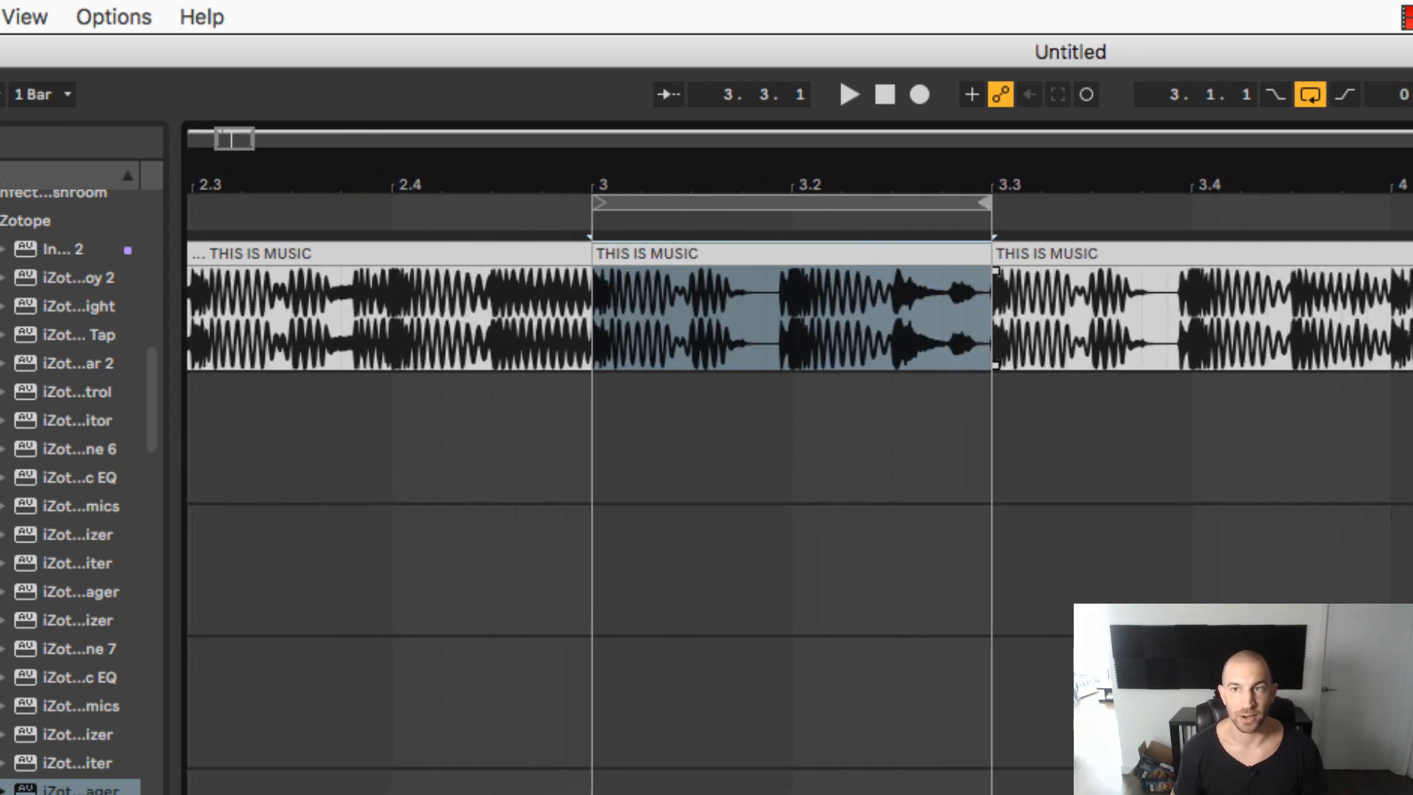
{"action": "key", "text": "space"}
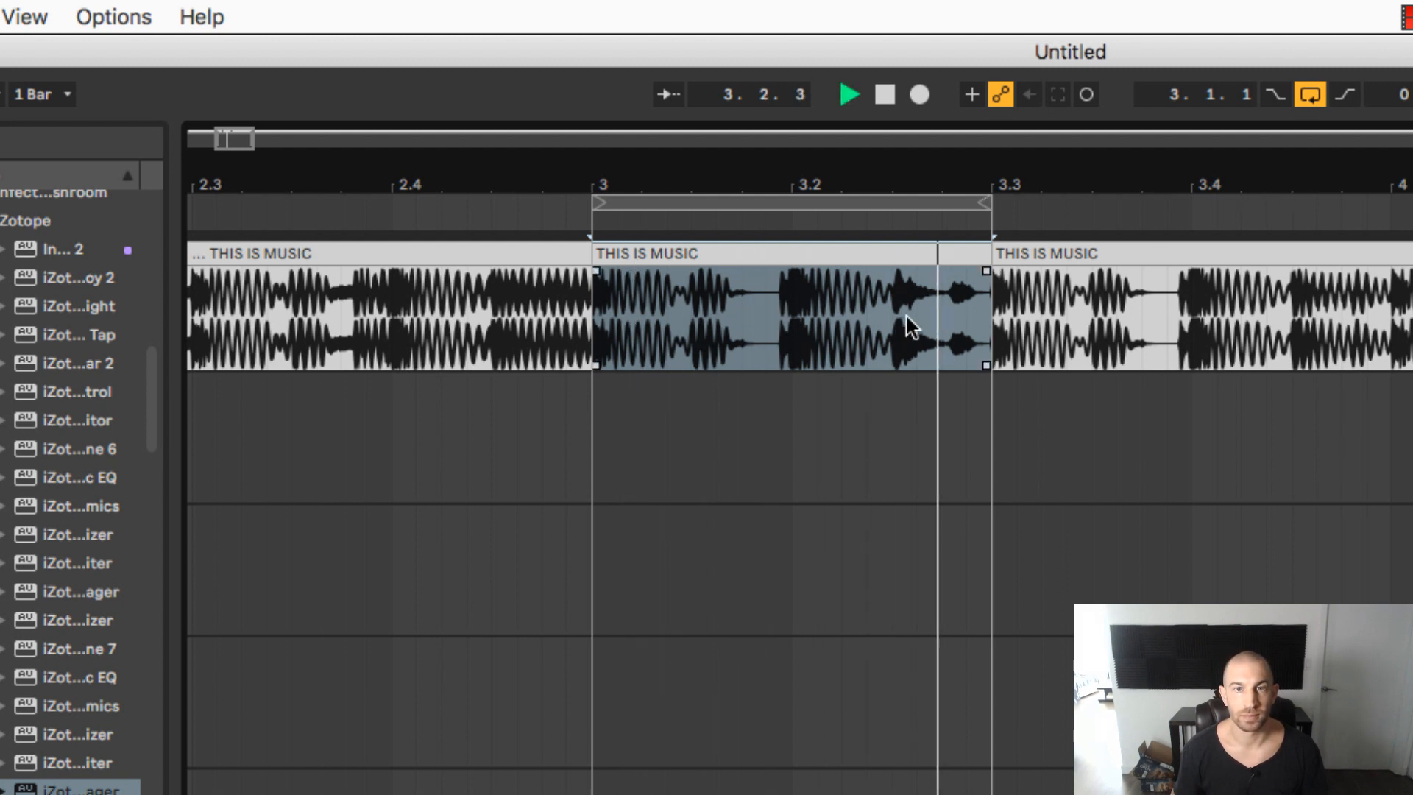
{"action": "key", "text": "space"}
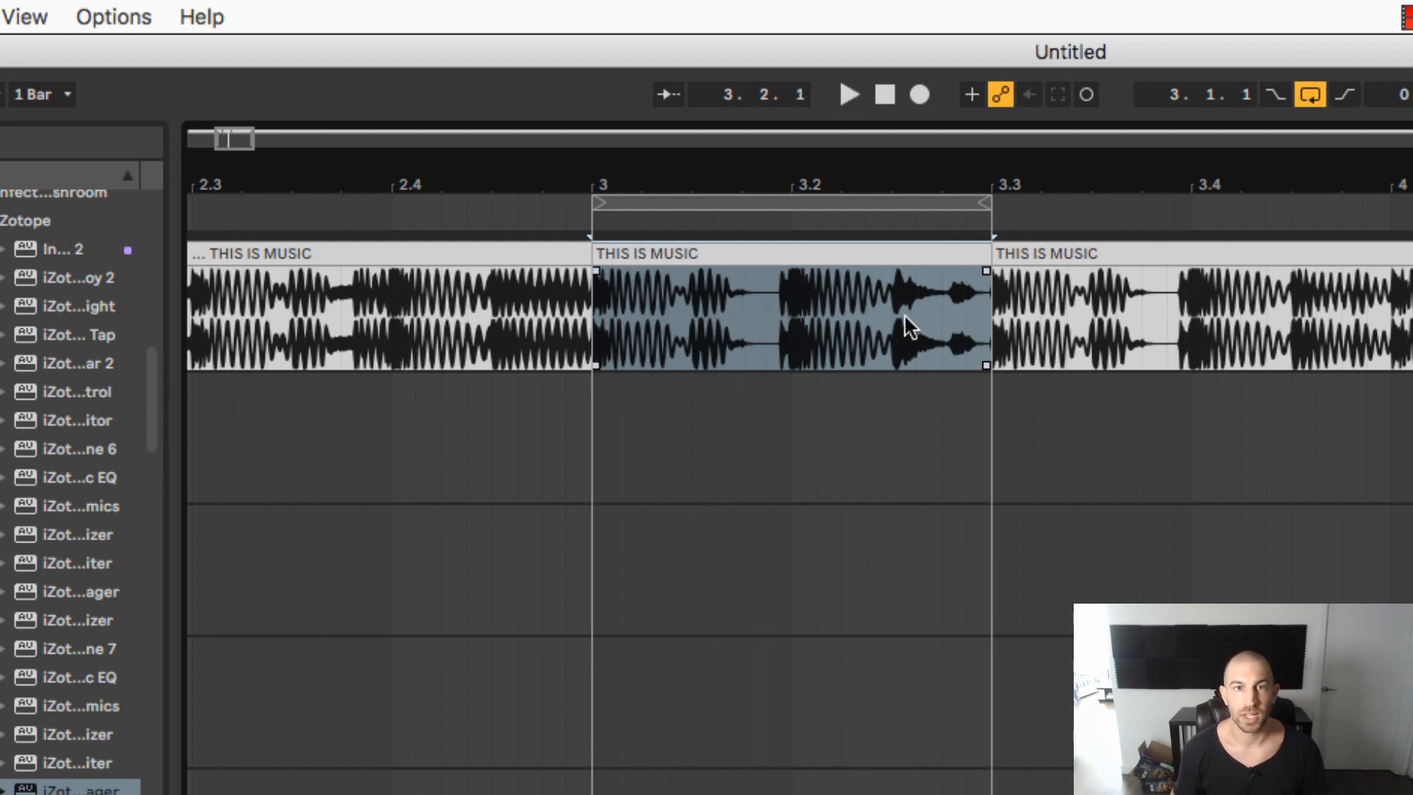
Step: Shorten the loop to the single beat from 3 to 3.2 and listen to it while checking its spectrum in SPAN
{"action": "left_click_drag", "start_coordinate": [988, 223], "coordinate": [797, 227]}
{"action": "key", "text": "space"}
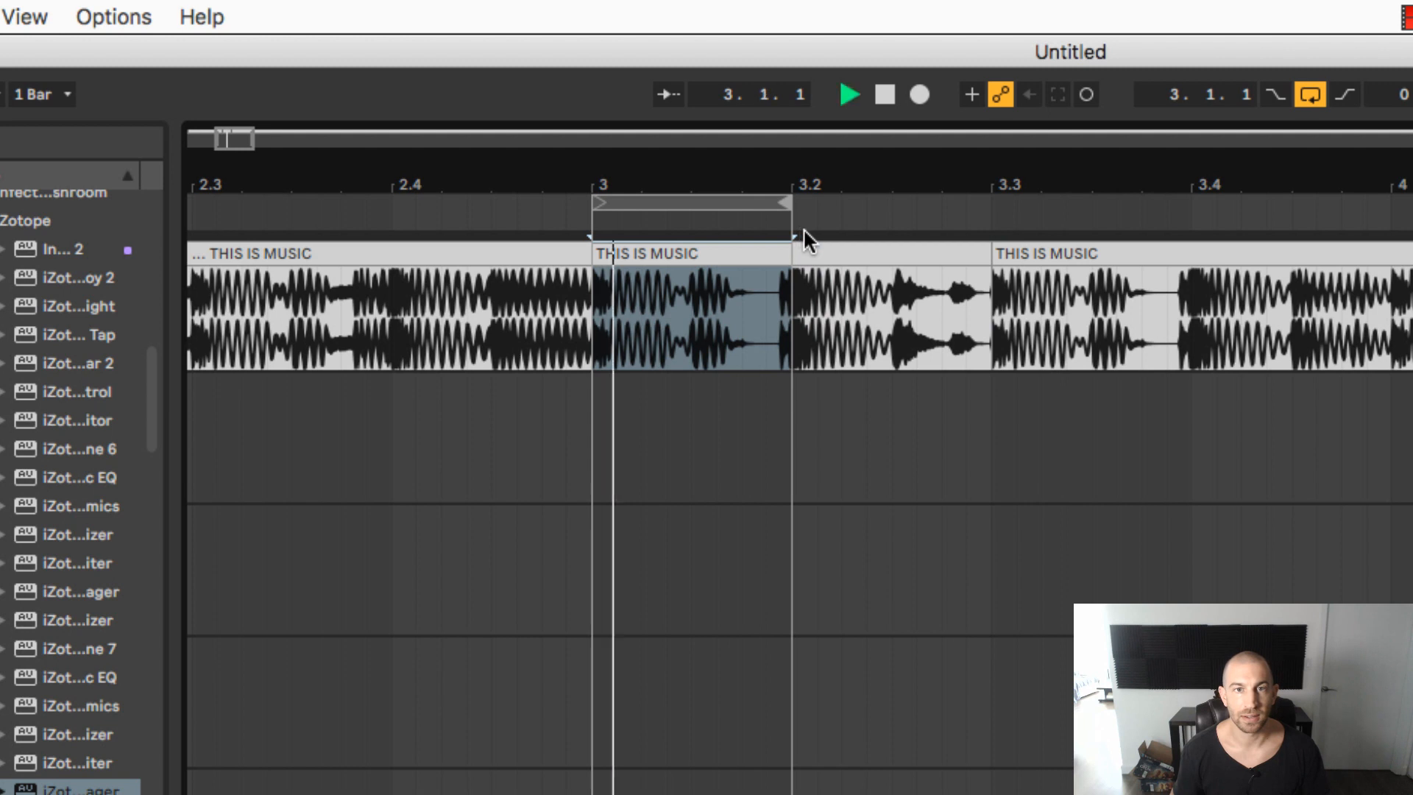
{"action": "key", "text": "space"}
{"action": "left_click", "coordinate": [634, 335]}
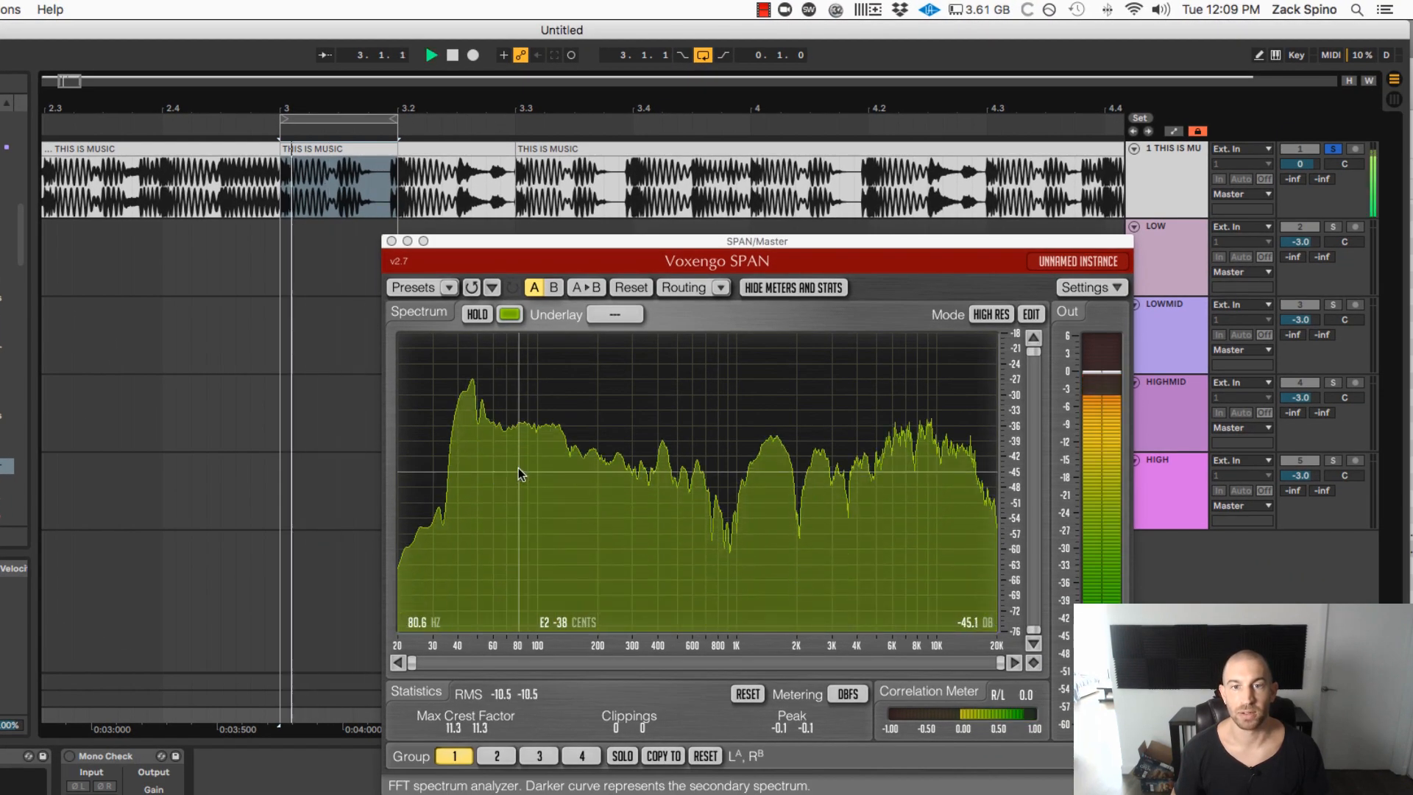
{"action": "key", "text": "space"}
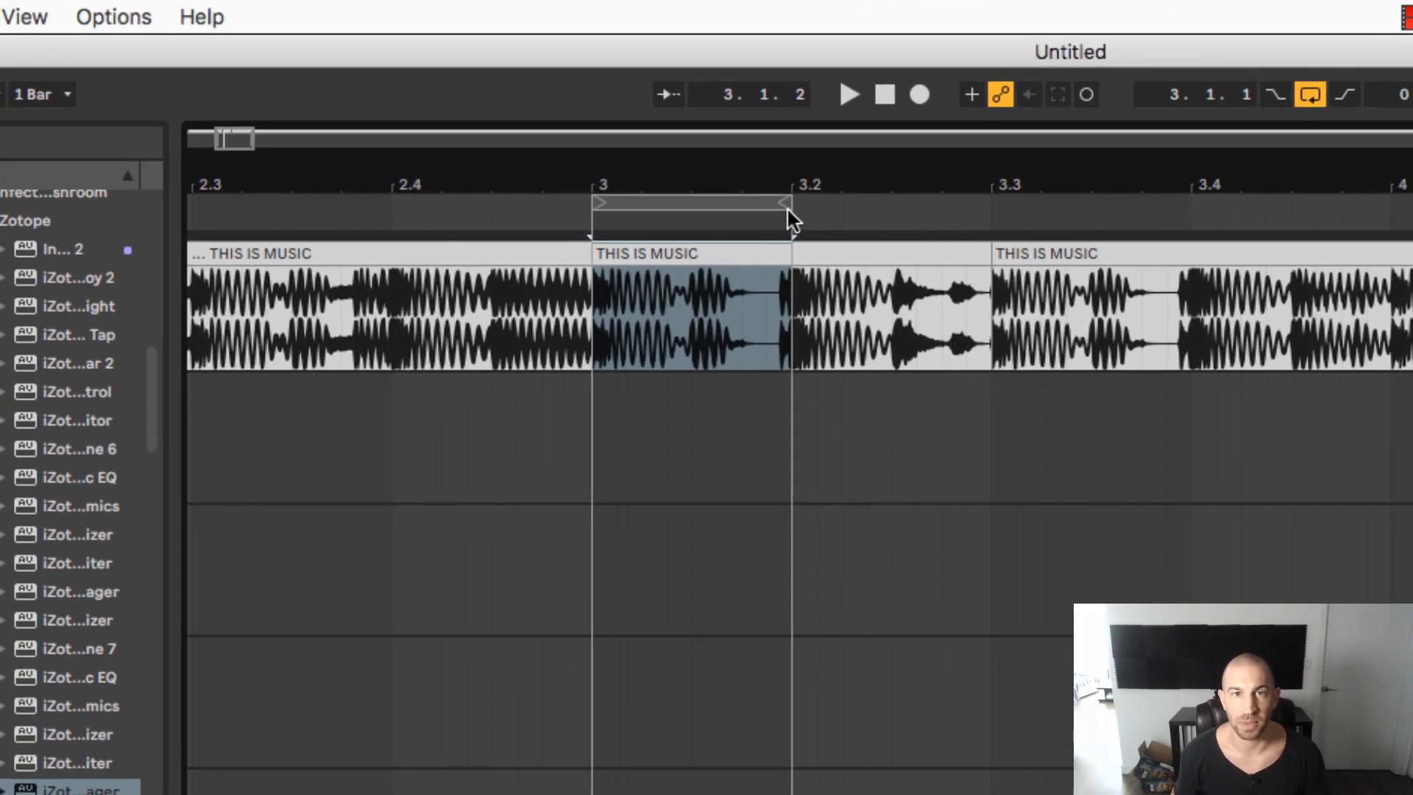
Step: Set the loop to the beat from 3.2 to 3.3 and listen to that hit twice
{"action": "left_click_drag", "start_coordinate": [787, 208], "coordinate": [965, 209]}
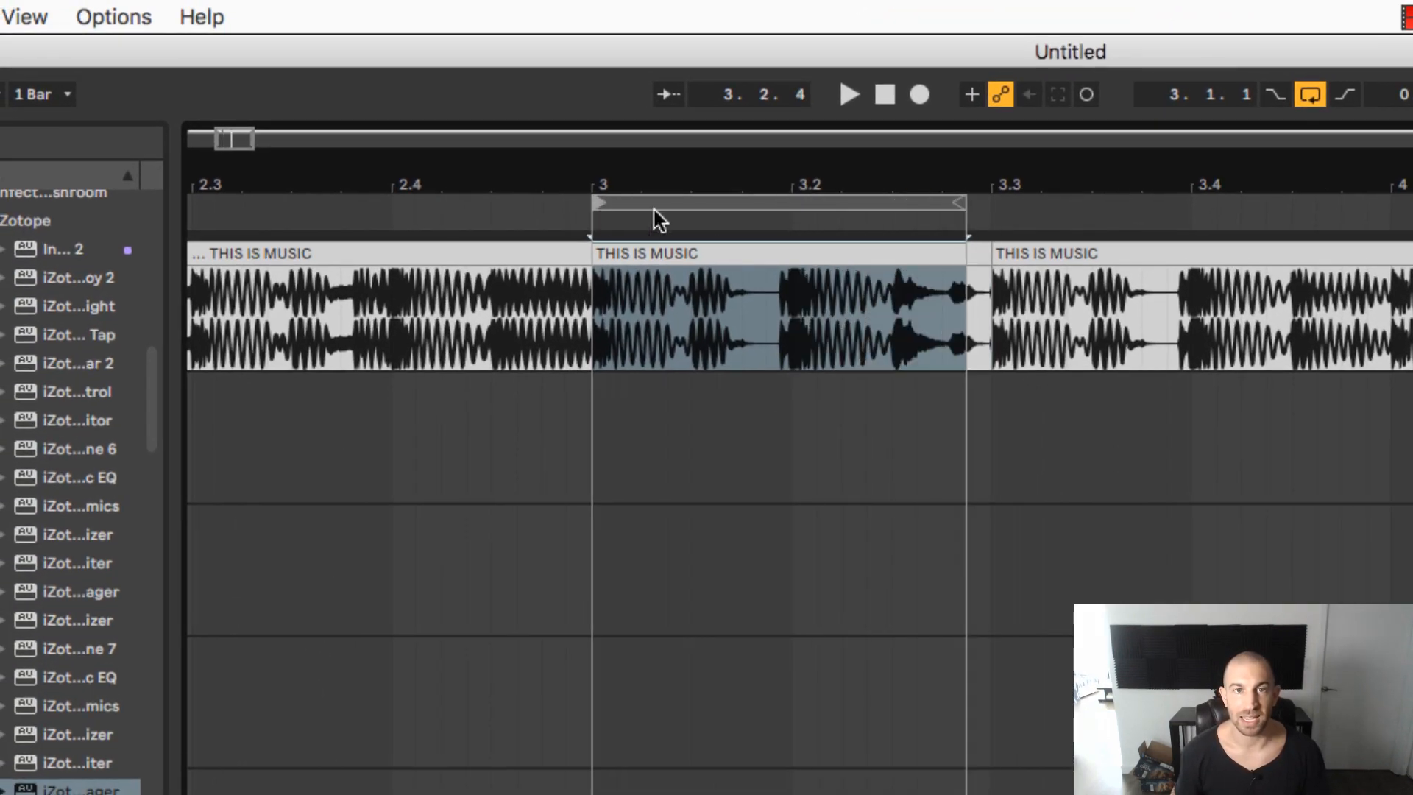
{"action": "left_click_drag", "start_coordinate": [593, 208], "coordinate": [763, 215]}
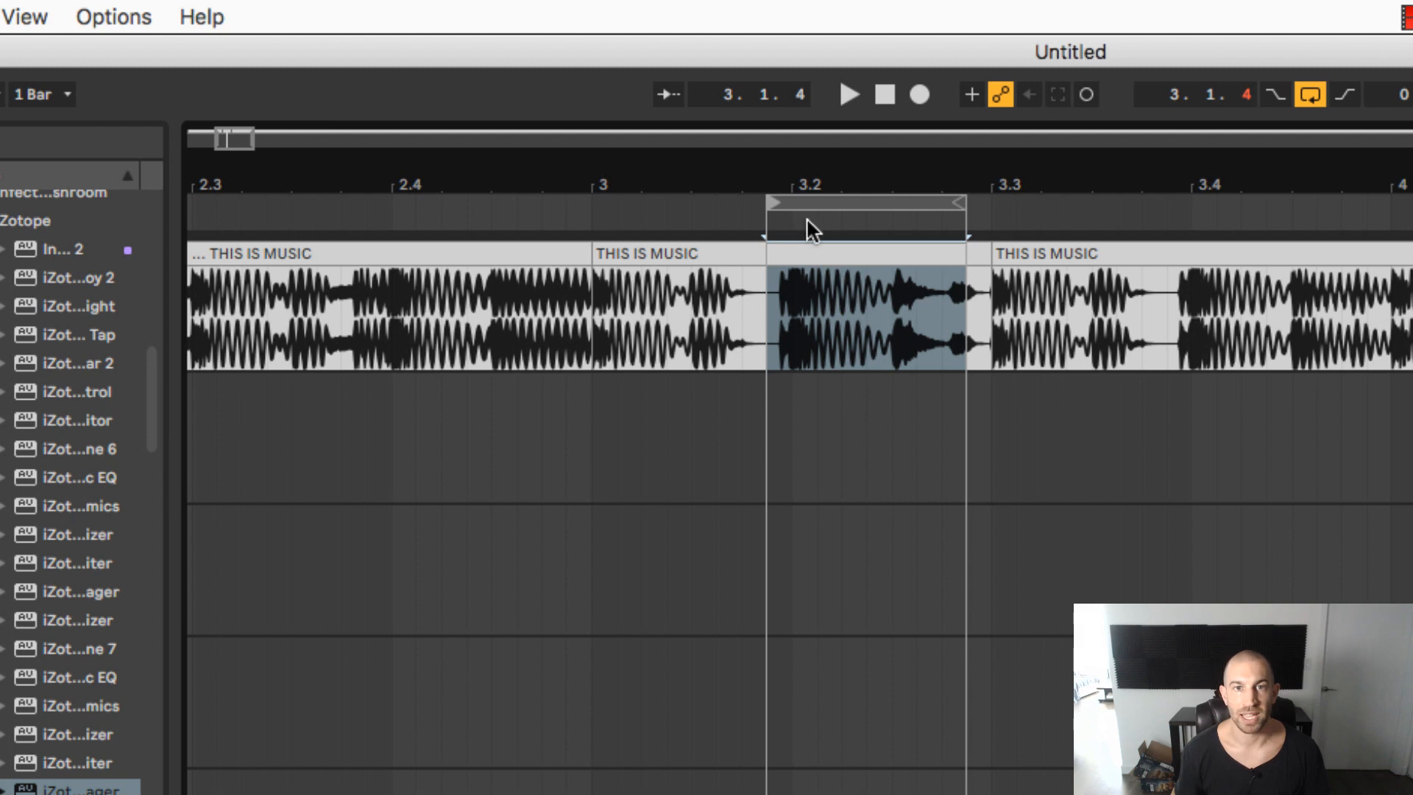
{"action": "mouse_move", "coordinate": [816, 204]}
{"action": "left_mouse_down"}
{"action": "mouse_move", "coordinate": [873, 206]}
{"action": "mouse_move", "coordinate": [843, 205]}
{"action": "left_mouse_up"}
{"action": "key", "text": "space"}
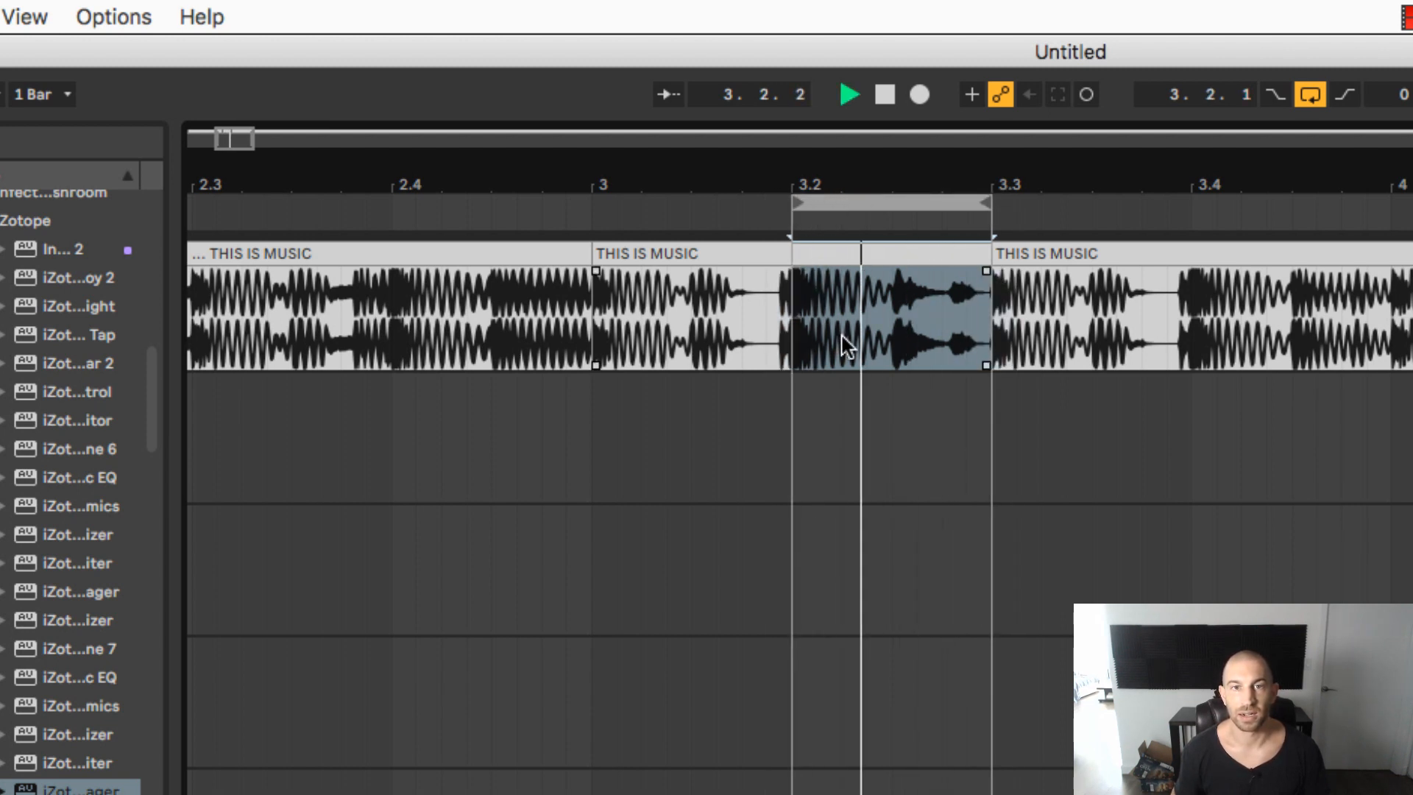
{"action": "key", "text": "space"}
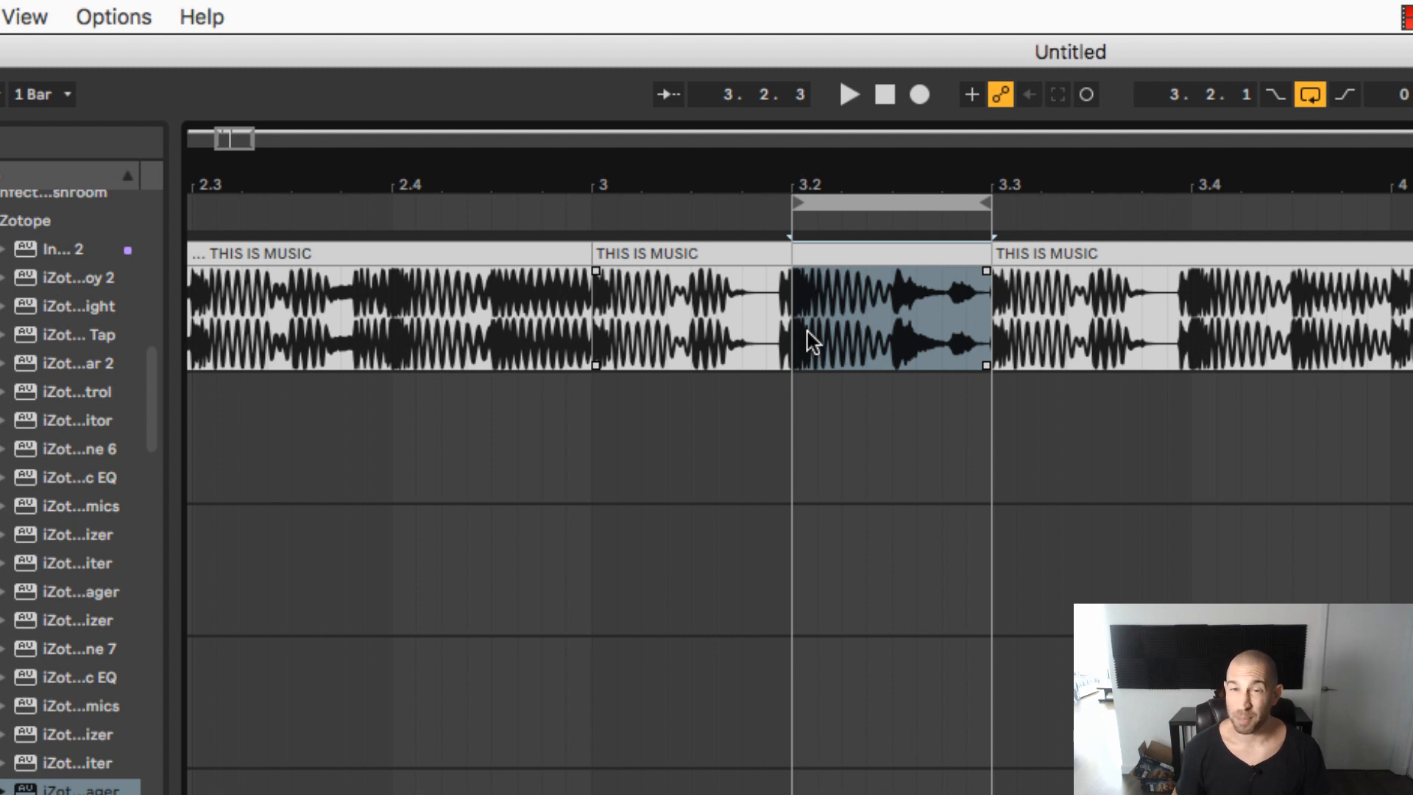
{"action": "key", "text": "space"}
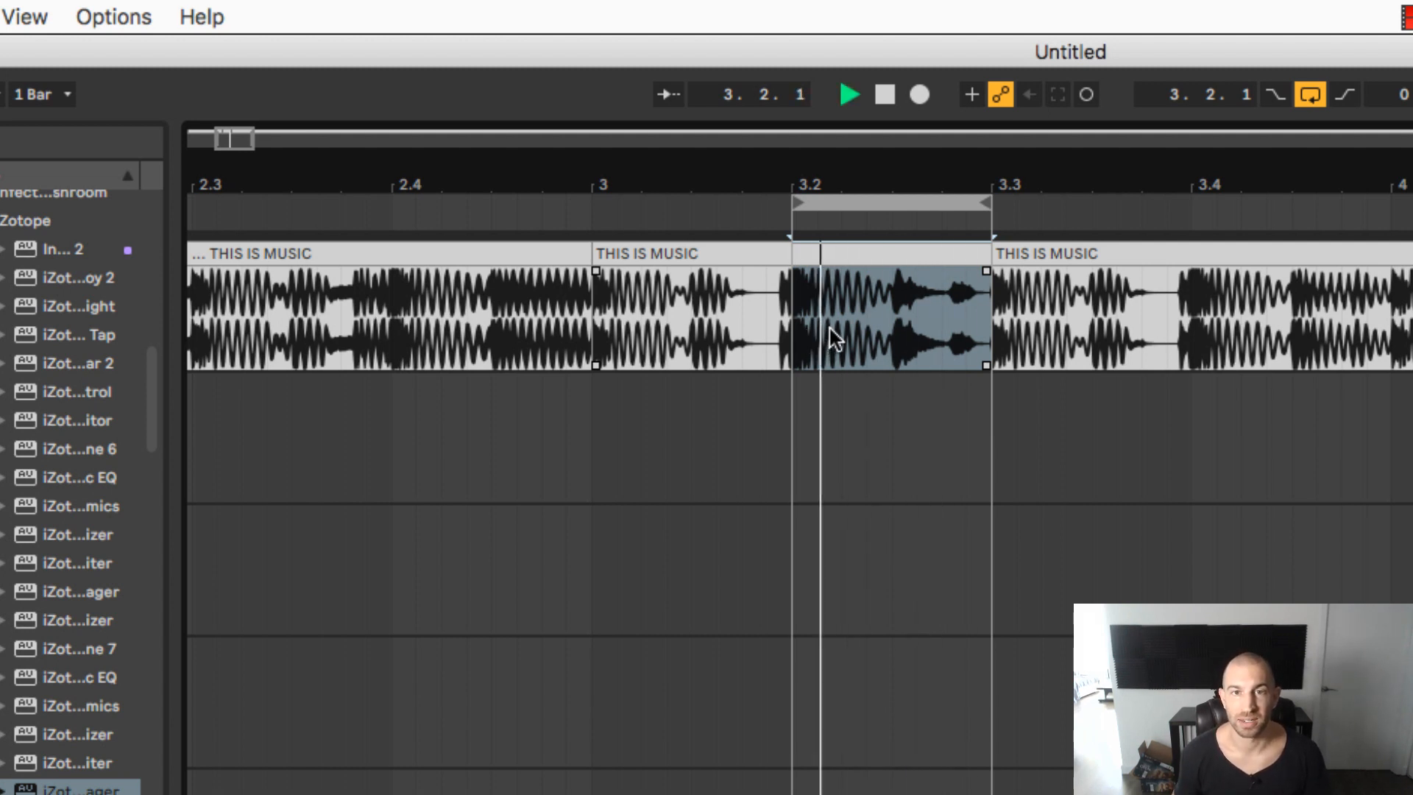
{"action": "key", "text": "space"}
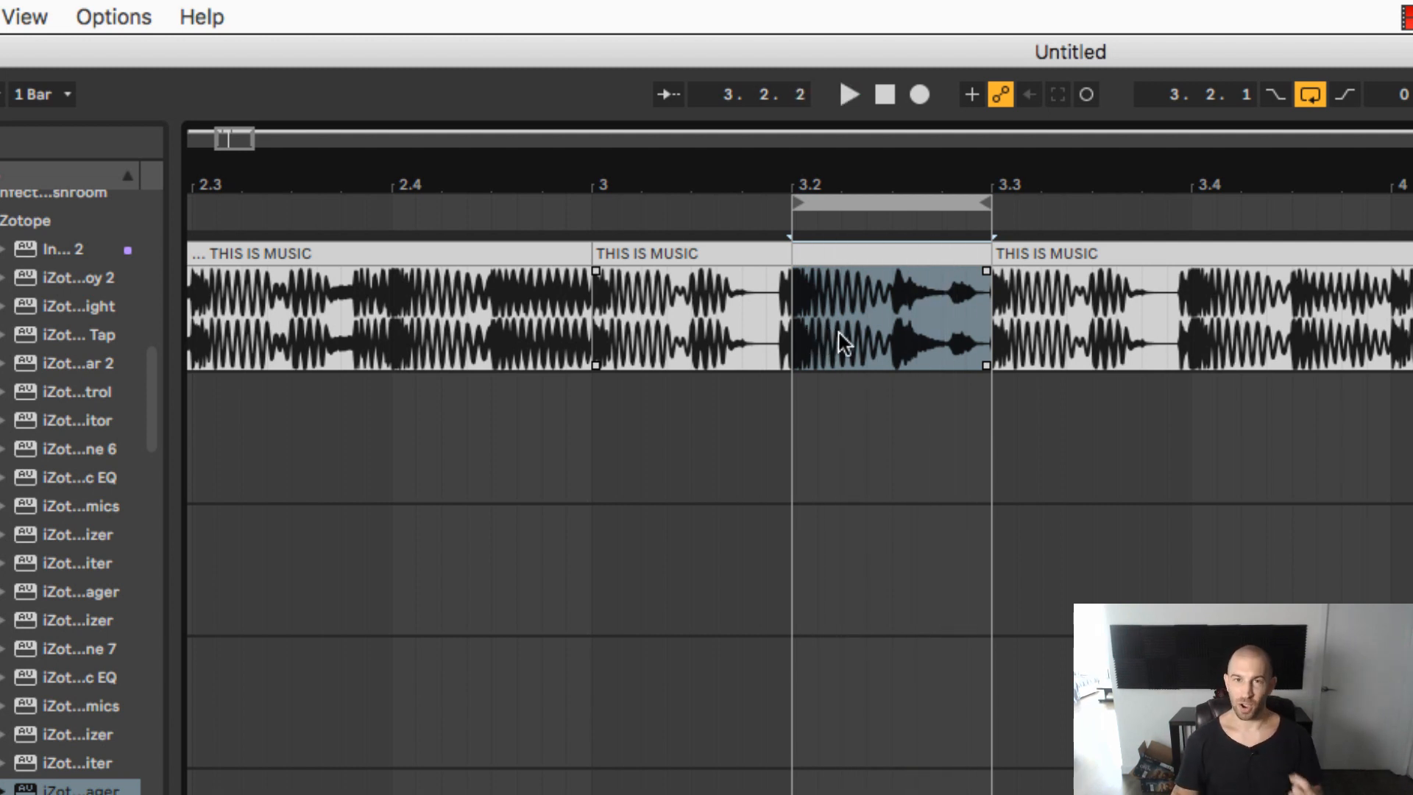
Step: Restore the loop start to bar 3 and review the devices on the LOW, LOWMID, HIGHMID and HIGH tracks
{"action": "left_click_drag", "start_coordinate": [793, 202], "coordinate": [603, 215]}
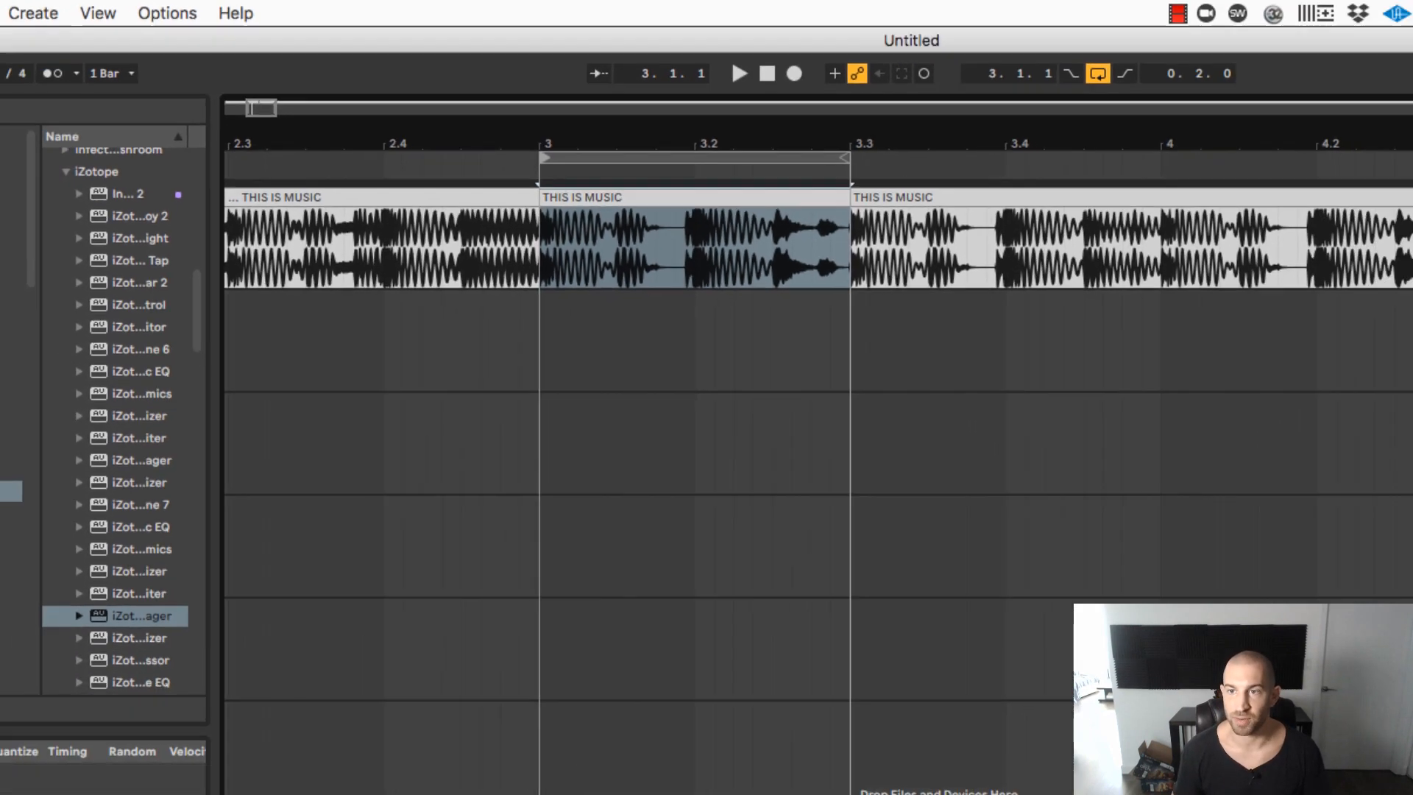
{"action": "left_click", "coordinate": [1202, 209]}
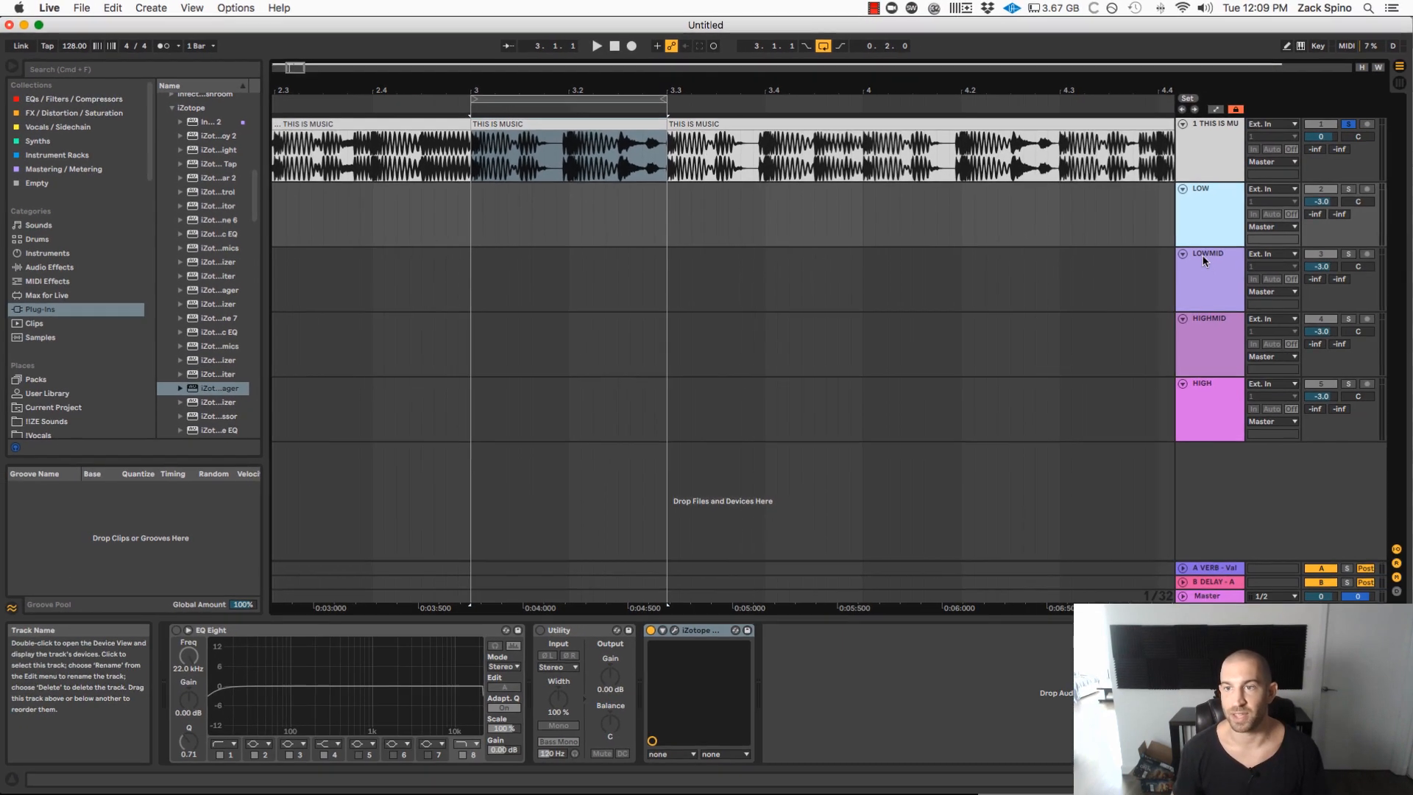
{"action": "left_click", "coordinate": [1203, 262]}
{"action": "left_click", "coordinate": [1208, 329]}
{"action": "left_click", "coordinate": [1208, 386]}
{"action": "left_click", "coordinate": [1208, 213]}
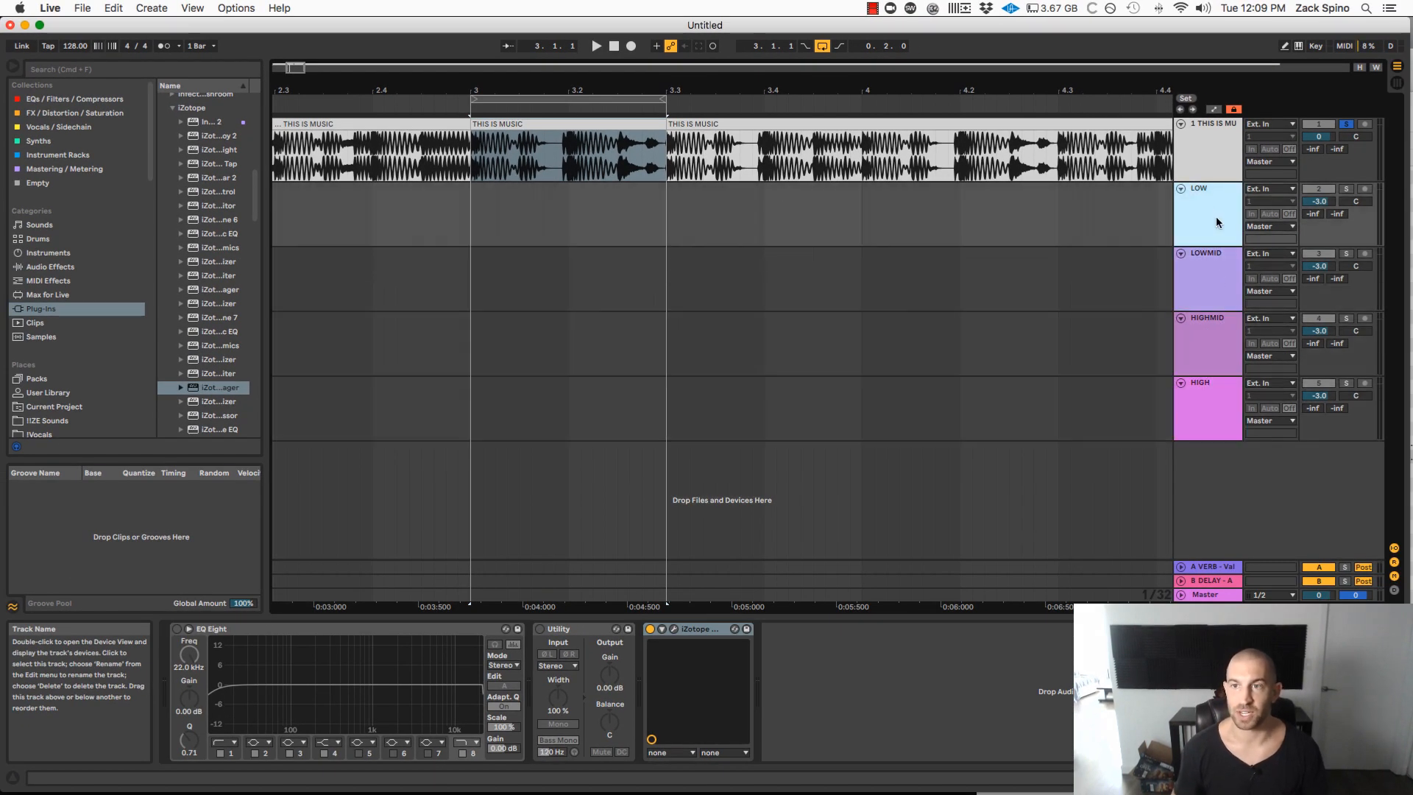
{"action": "left_click", "coordinate": [1207, 258]}
{"action": "left_click", "coordinate": [1214, 329]}
{"action": "left_click", "coordinate": [1214, 403]}
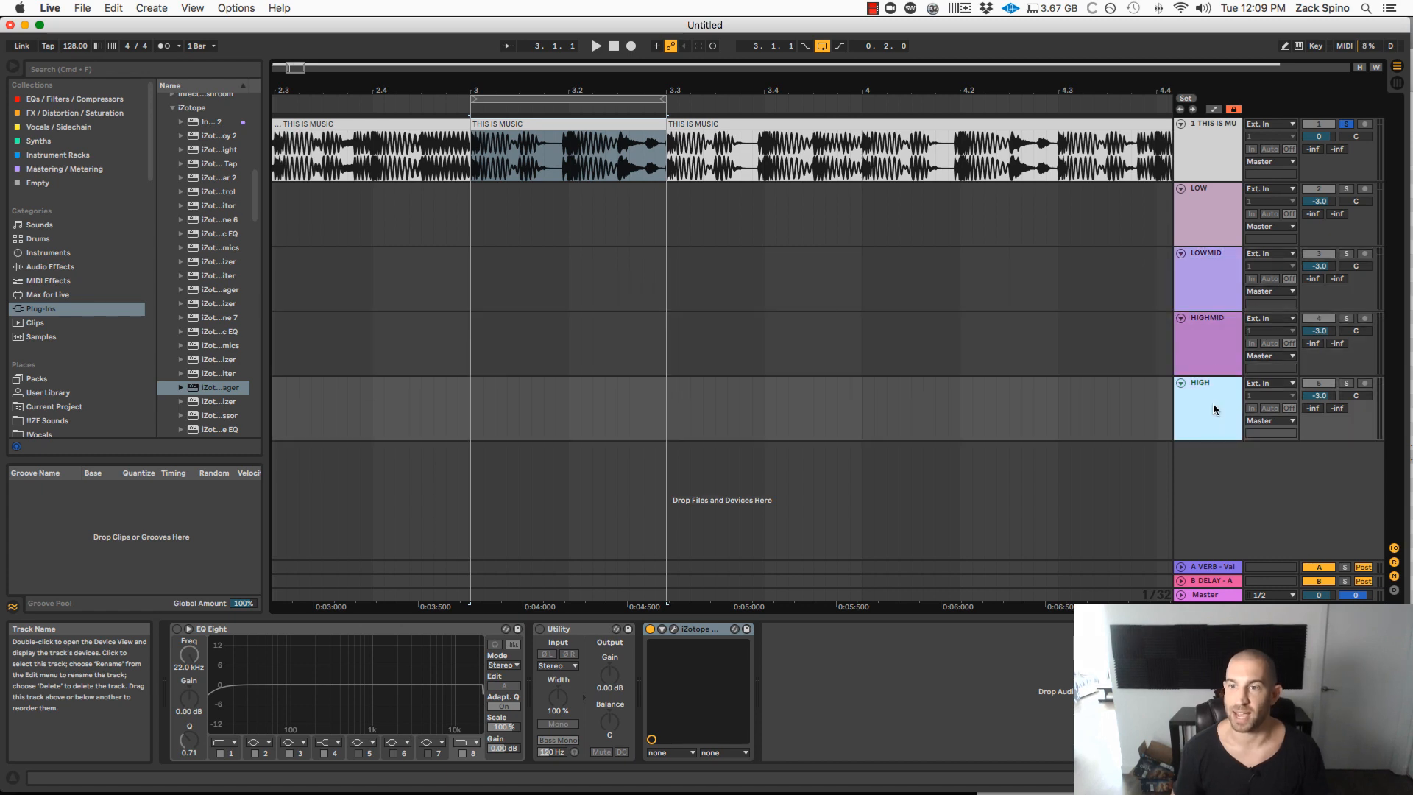
Step: Open the Ozone 7 Imager windows of the LOW and LOWMID tracks to examine their frequency bands
{"action": "left_click", "coordinate": [1211, 206]}
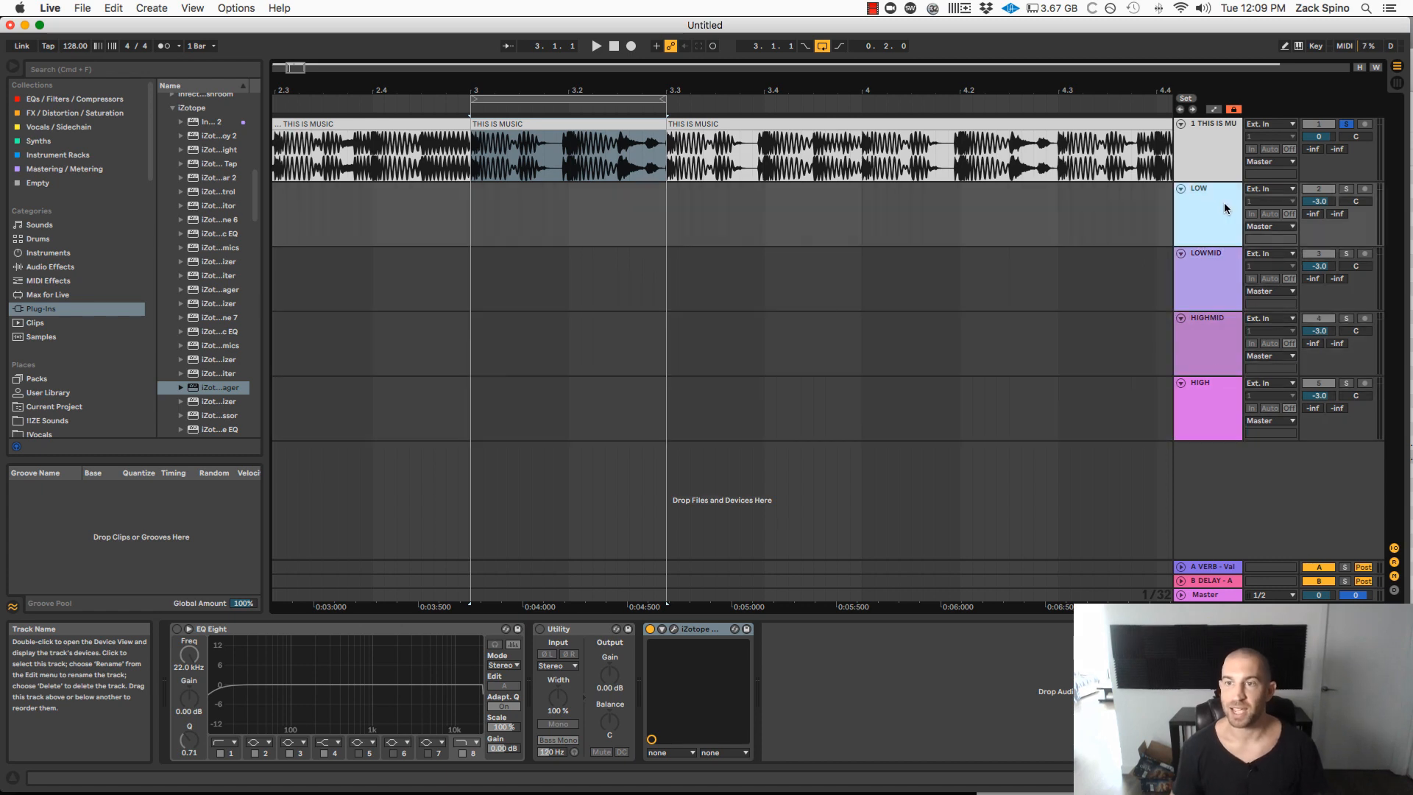
{"action": "left_click", "coordinate": [673, 629]}
{"action": "left_click_drag", "start_coordinate": [740, 398], "coordinate": [453, 257]}
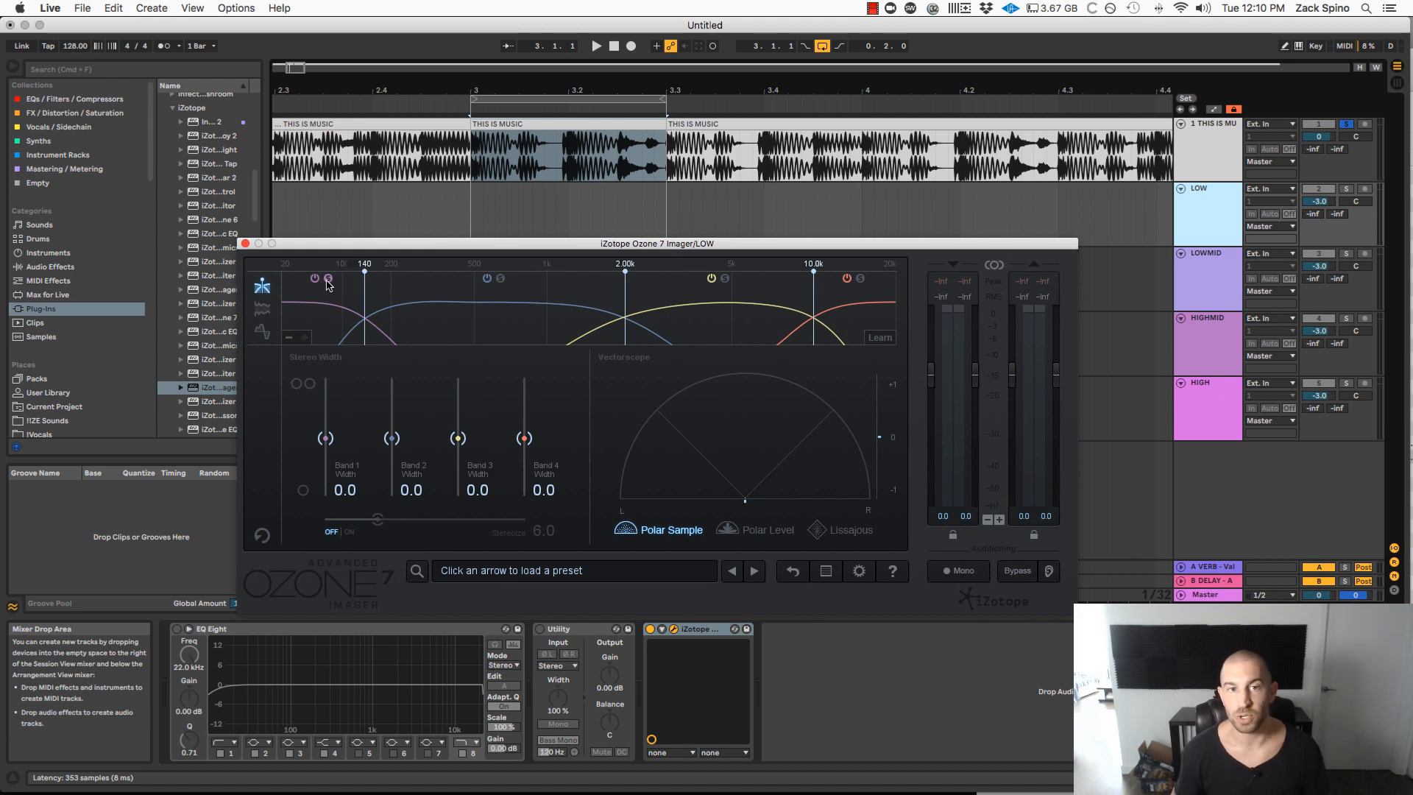
{"action": "left_click", "coordinate": [1209, 259]}
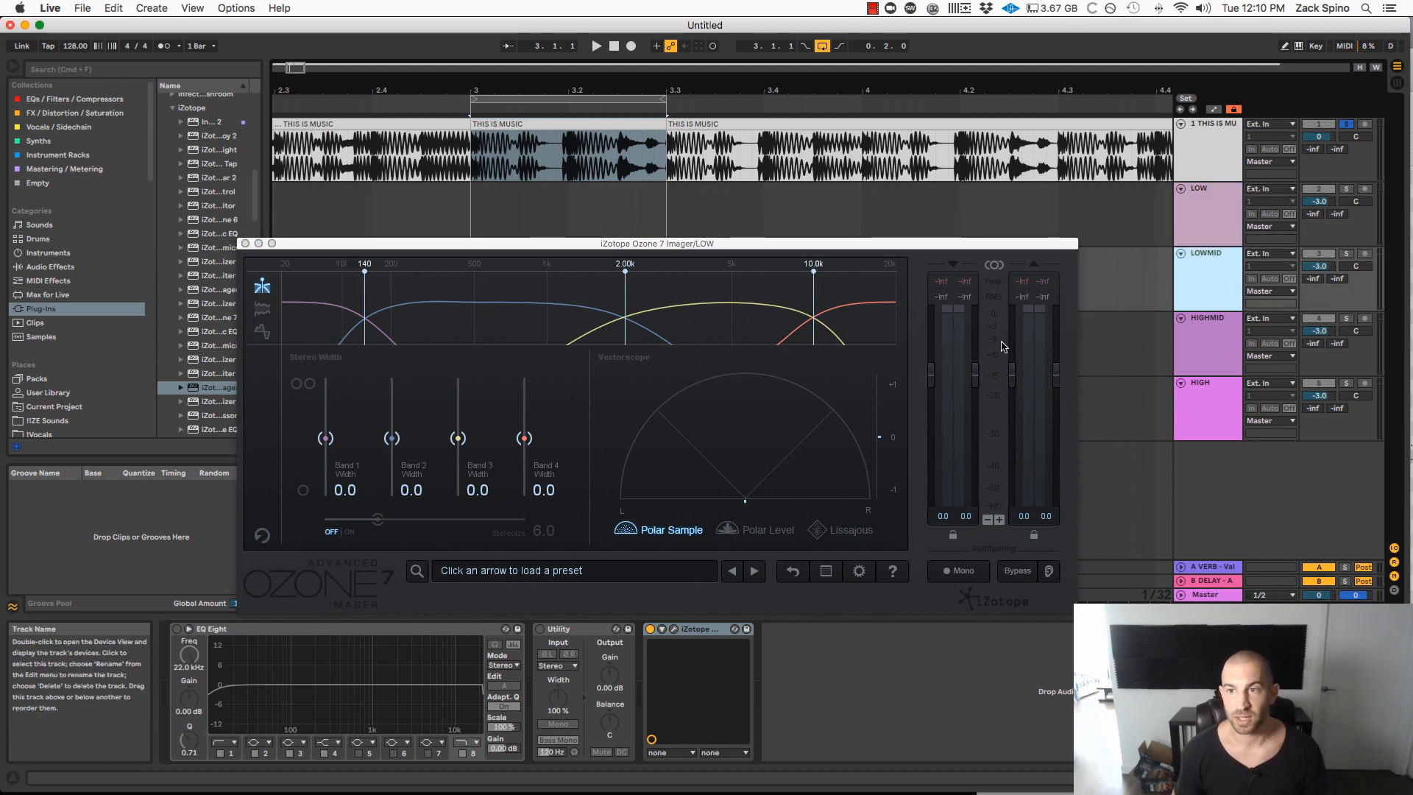
{"action": "left_click", "coordinate": [675, 631]}
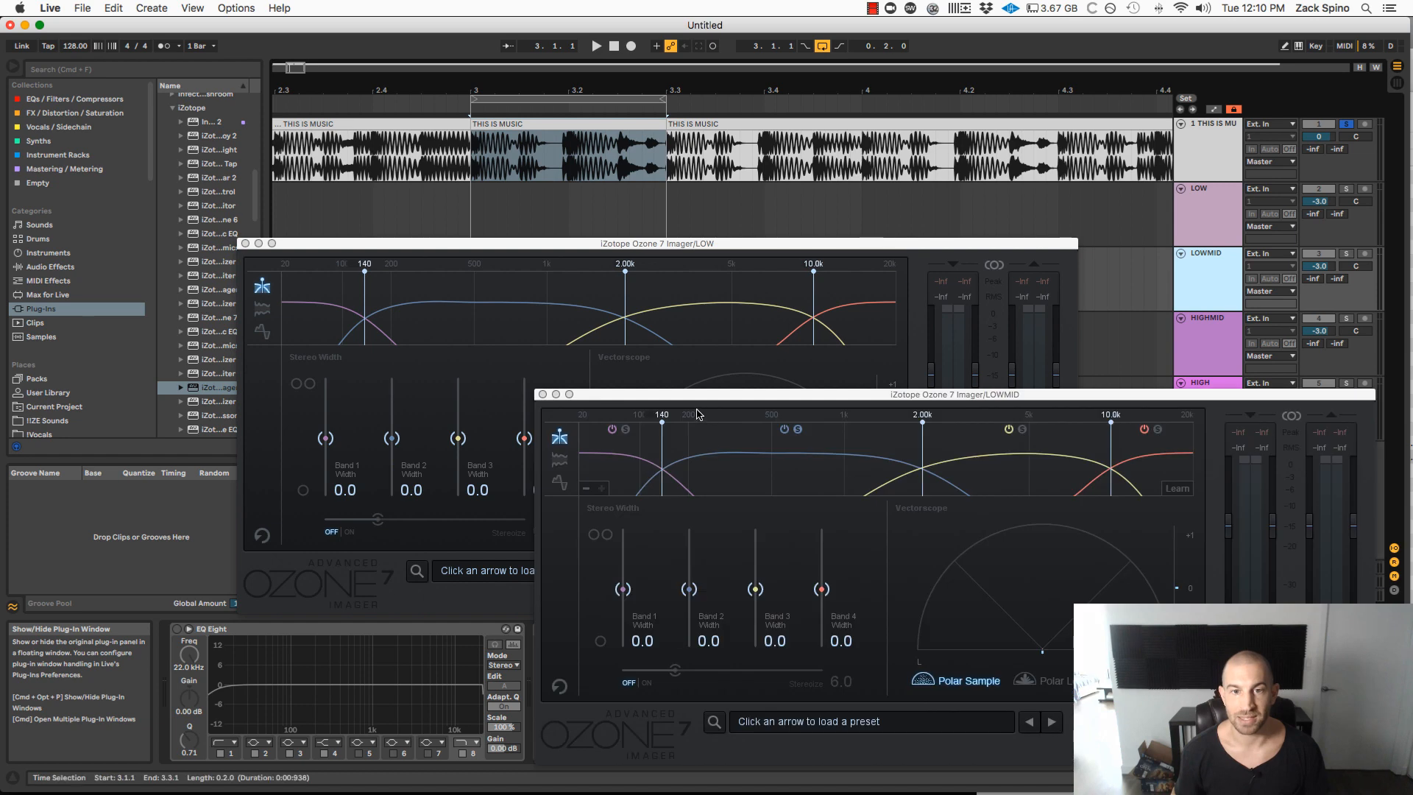
Step: Close the LOW track's Imager window and examine the LOWMID Imager's bands, selecting the HIGH track for comparison
{"action": "left_click", "coordinate": [705, 532]}
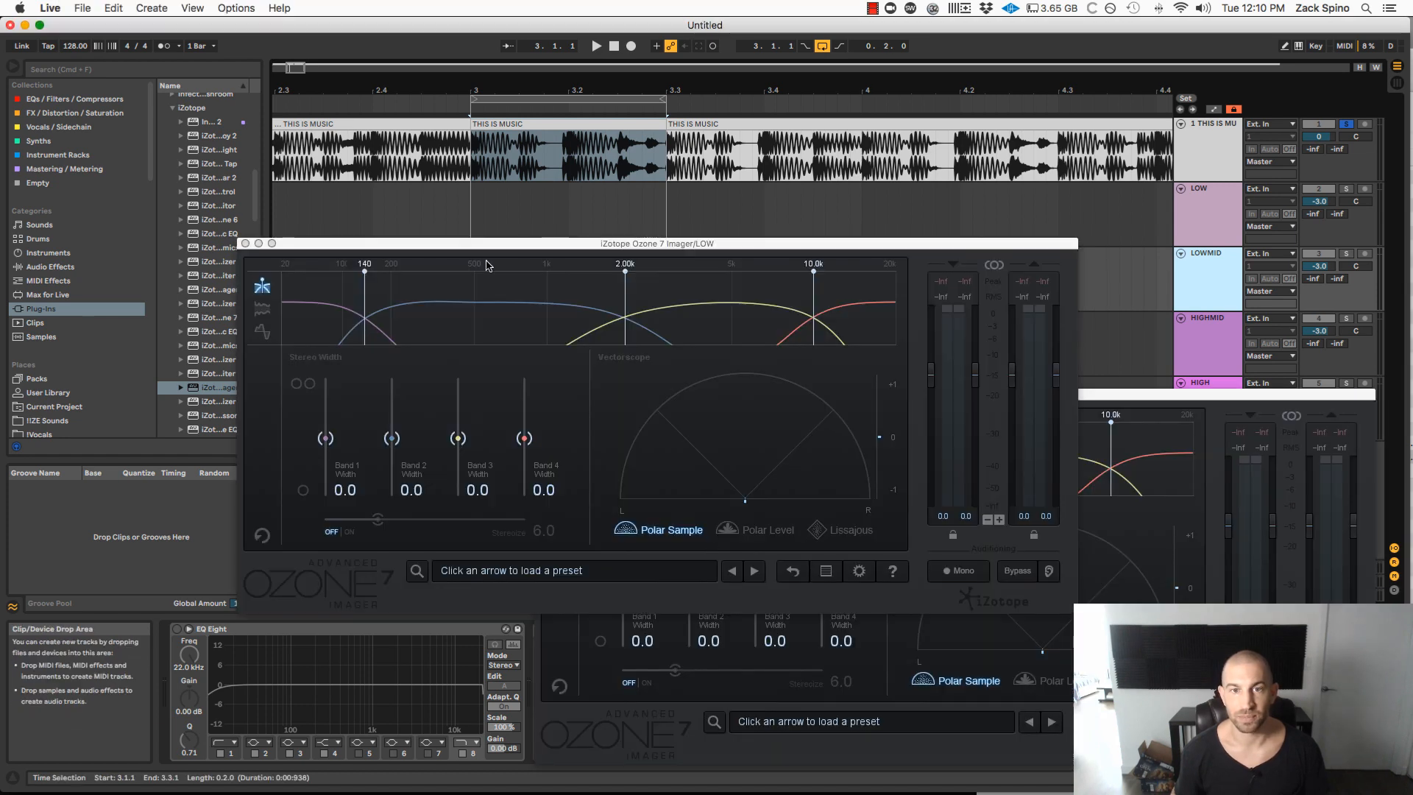
{"action": "left_click_drag", "start_coordinate": [553, 245], "coordinate": [388, 123]}
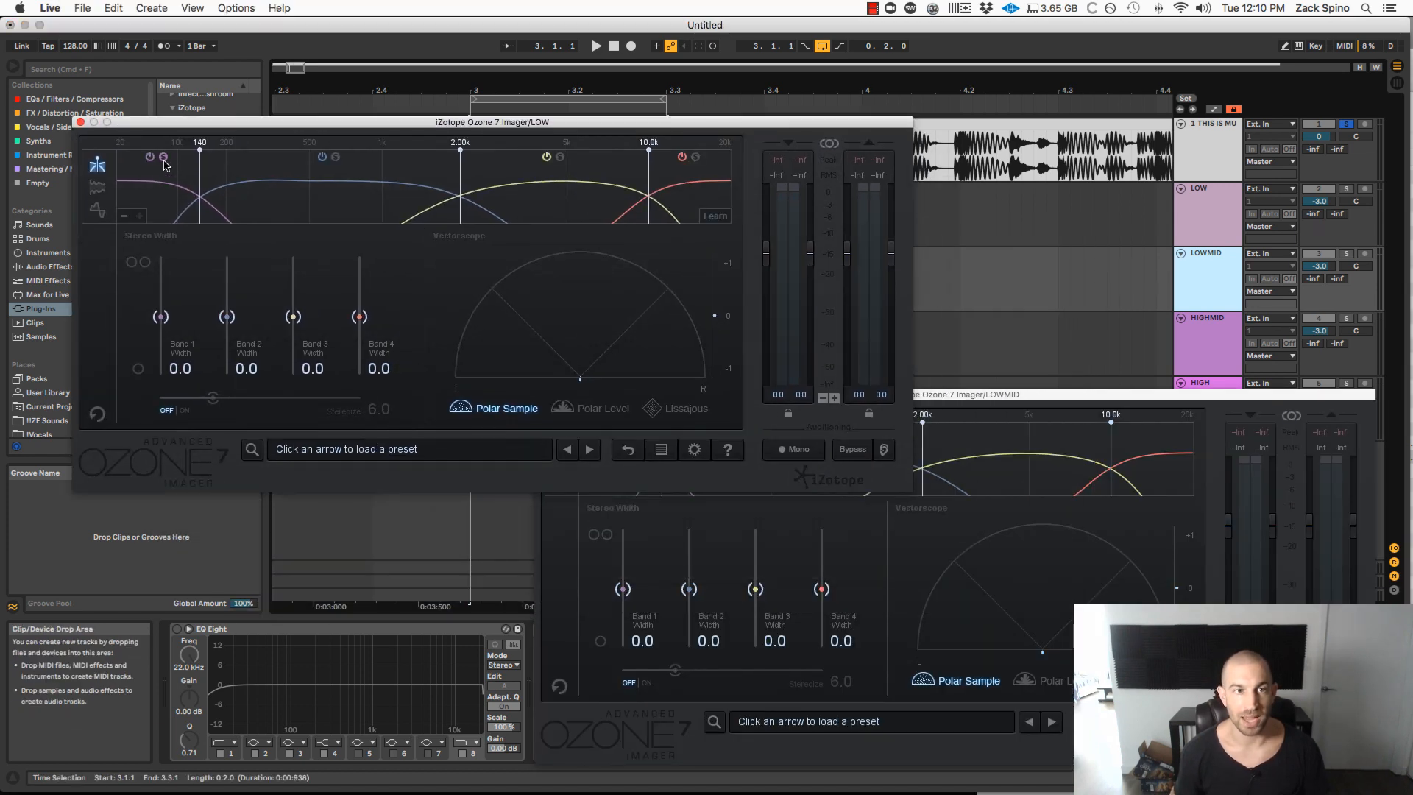
{"action": "left_click", "coordinate": [80, 123]}
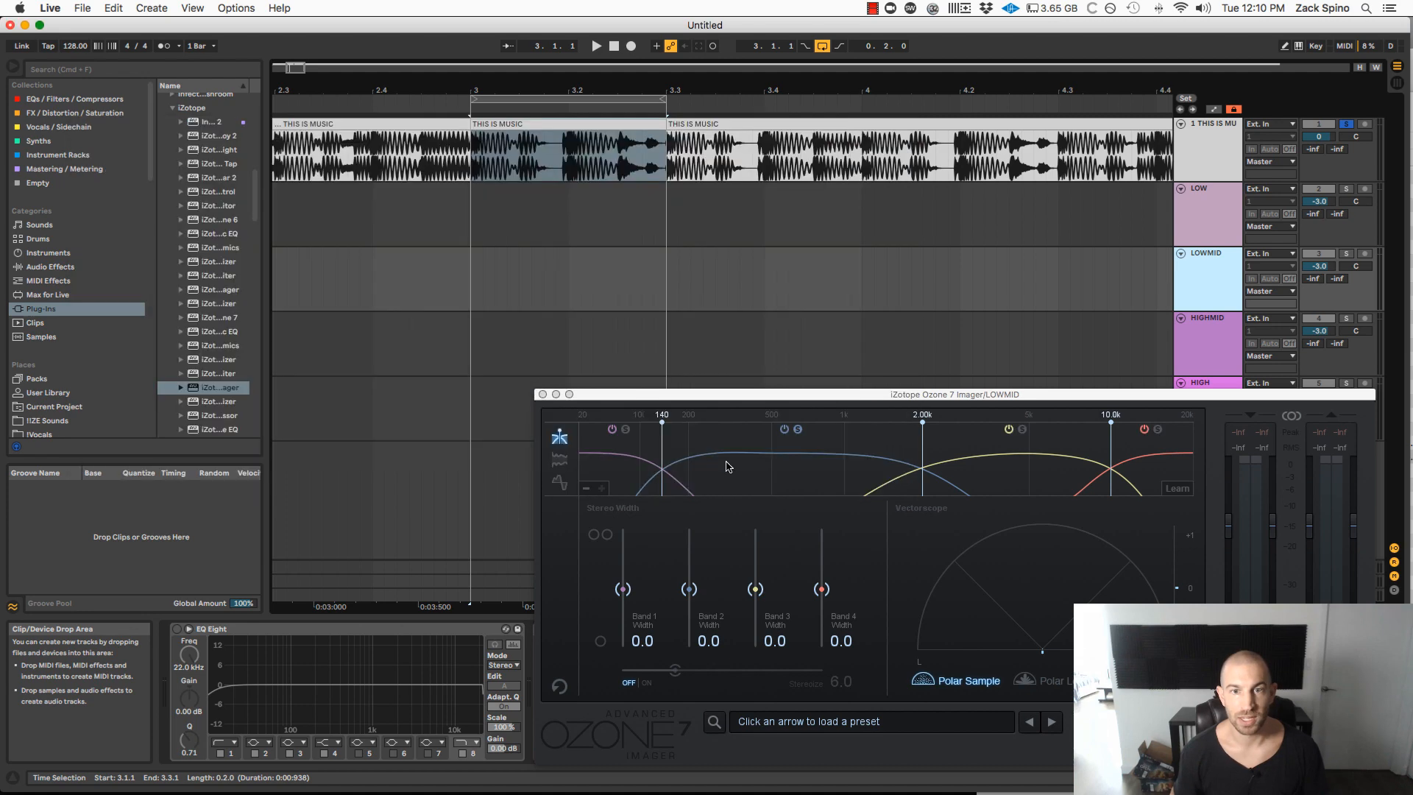
{"action": "left_click_drag", "start_coordinate": [703, 396], "coordinate": [487, 294]}
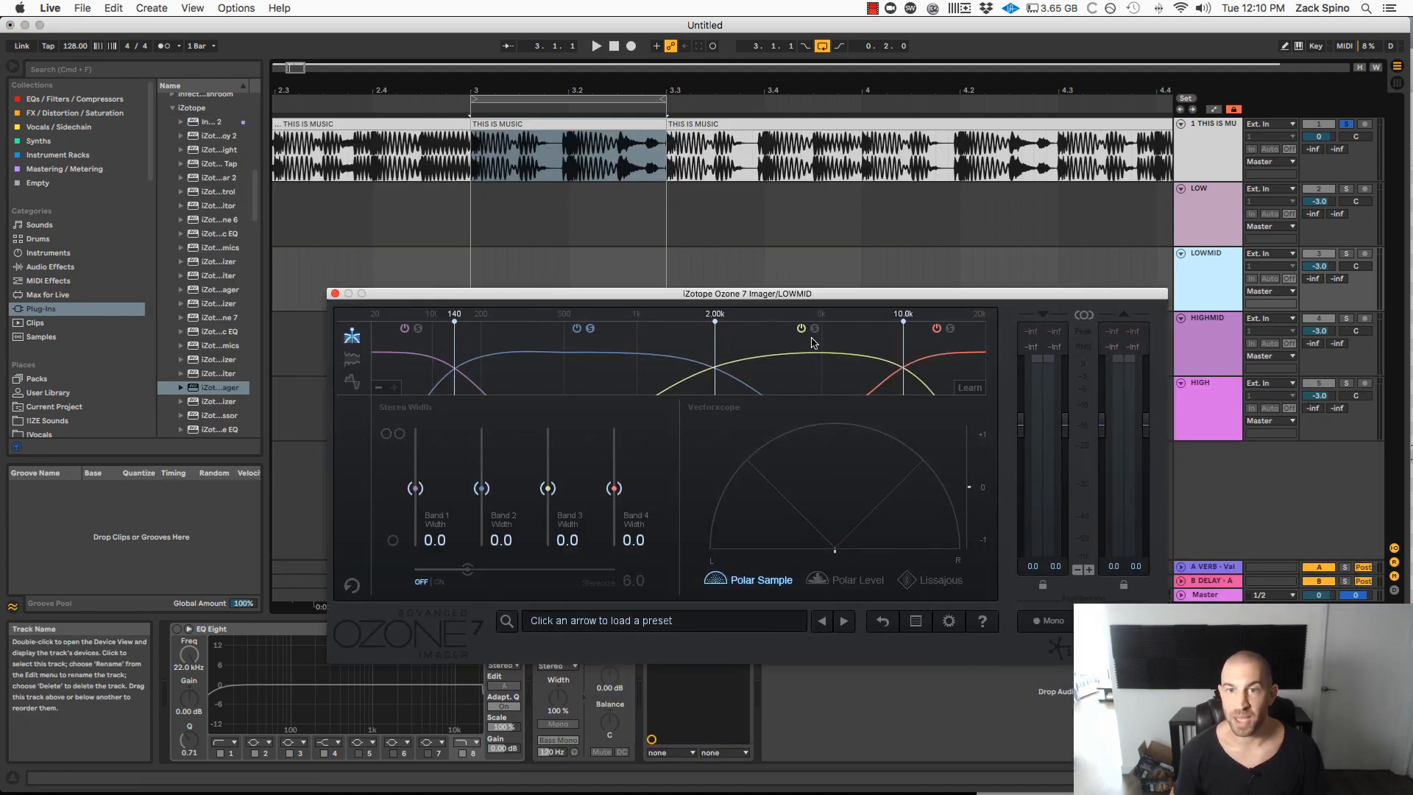
{"action": "left_click", "coordinate": [1235, 417]}
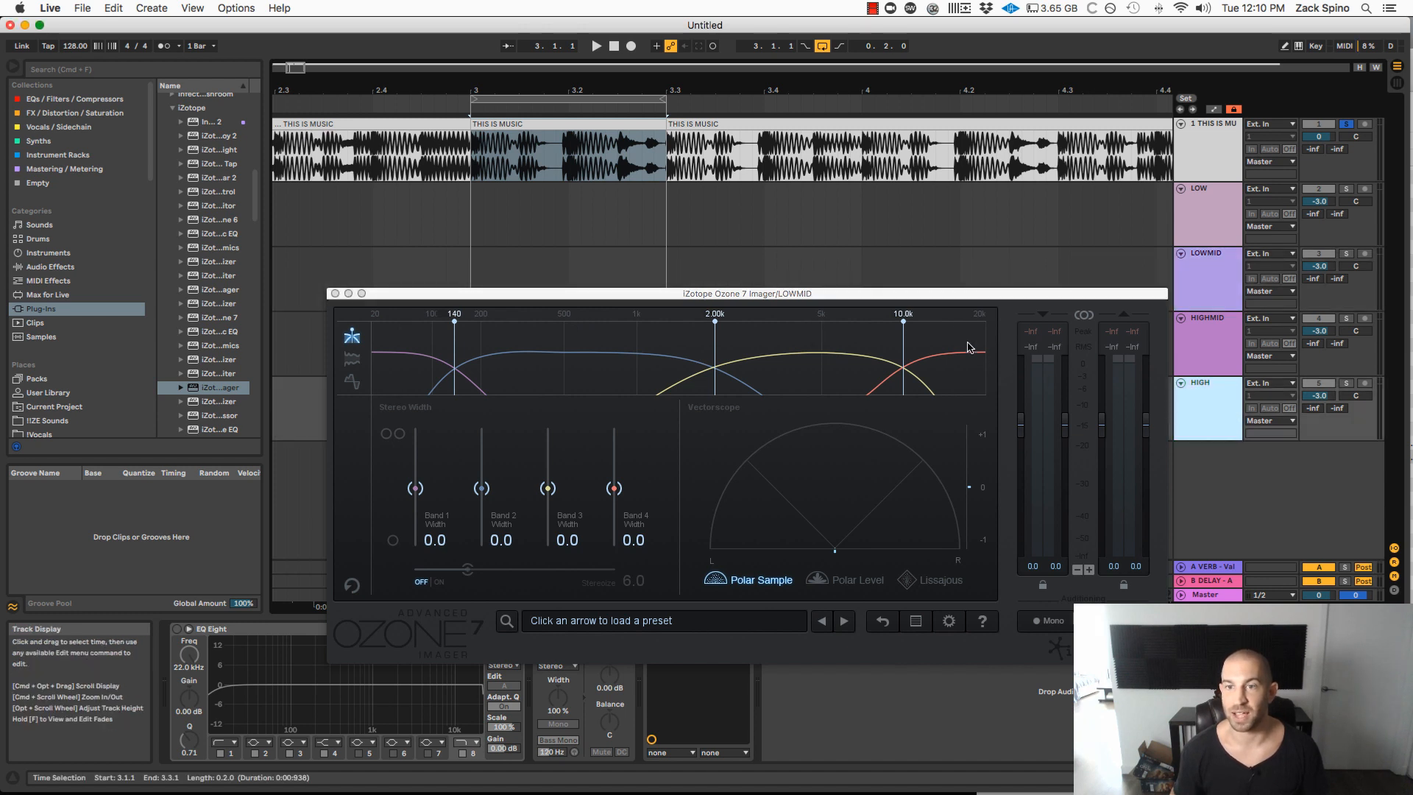
Step: Close the LOWMID track's Imager window and look through the LOW, LOWMID, HIGHMID and HIGH tracks in turn
{"action": "left_click", "coordinate": [334, 293]}
{"action": "left_click", "coordinate": [1210, 220]}
{"action": "left_click", "coordinate": [1203, 279]}
{"action": "left_click", "coordinate": [1200, 343]}
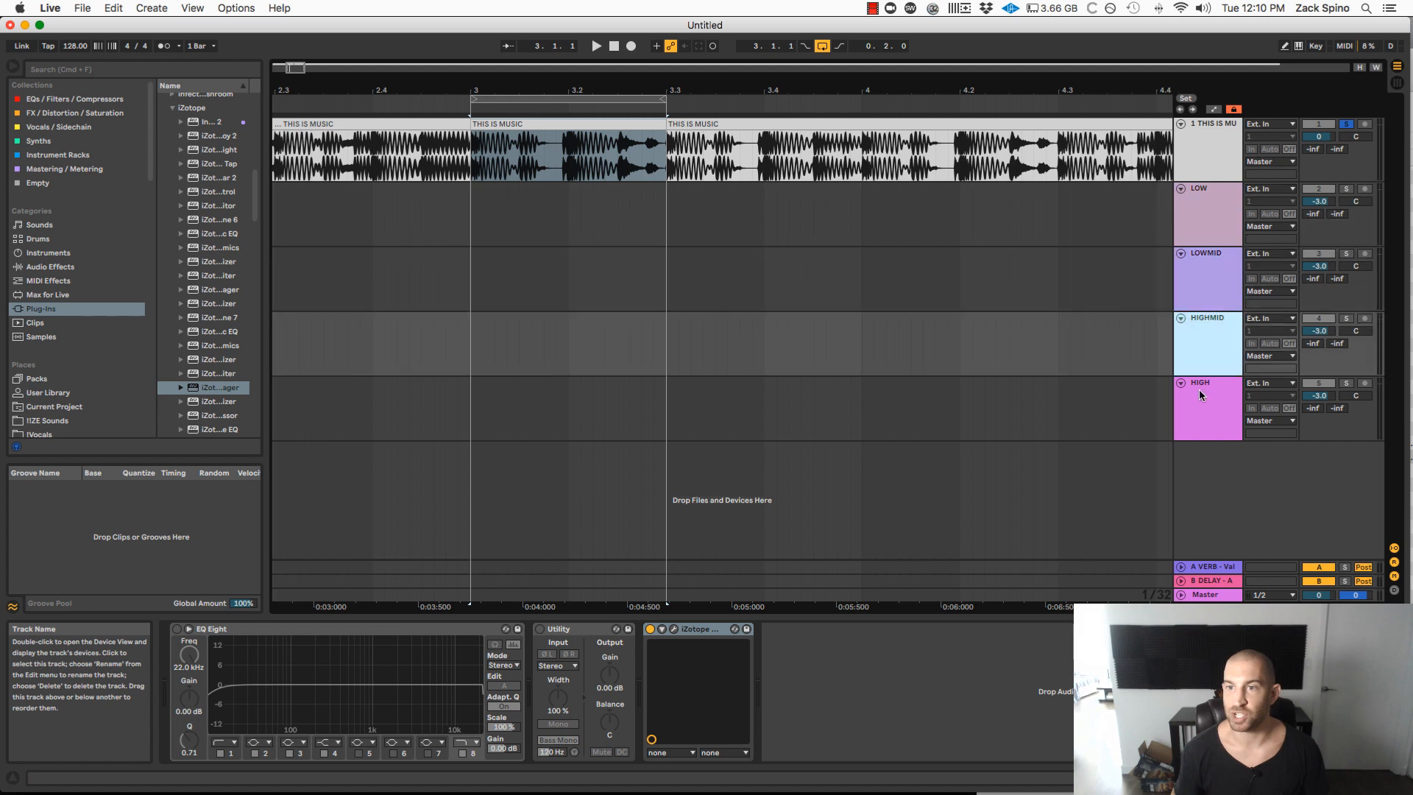
{"action": "left_click", "coordinate": [1199, 402]}
{"action": "left_click", "coordinate": [1211, 344]}
{"action": "left_click", "coordinate": [1219, 298]}
{"action": "left_click", "coordinate": [1210, 228]}
{"action": "left_click", "coordinate": [1207, 283]}
{"action": "left_click", "coordinate": [1207, 342]}
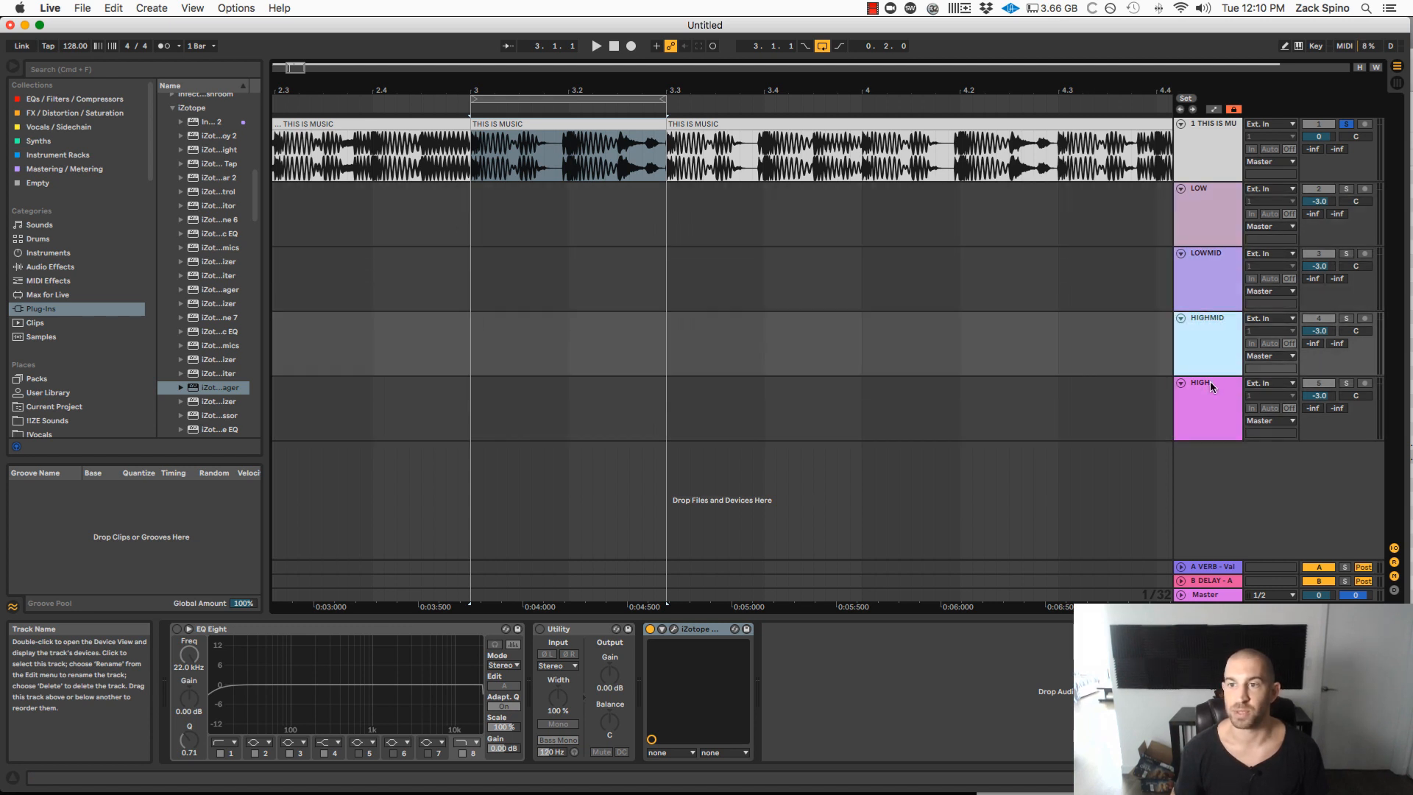
{"action": "left_click", "coordinate": [1210, 384]}
Step: Copy the reference clip from 3 to 3.3 onto the LOW, LOWMID, HIGHMID and HIGH tracks and unsolo the reference track
{"action": "left_click_drag", "start_coordinate": [499, 123], "coordinate": [511, 381]}
{"action": "left_click", "coordinate": [1209, 202]}
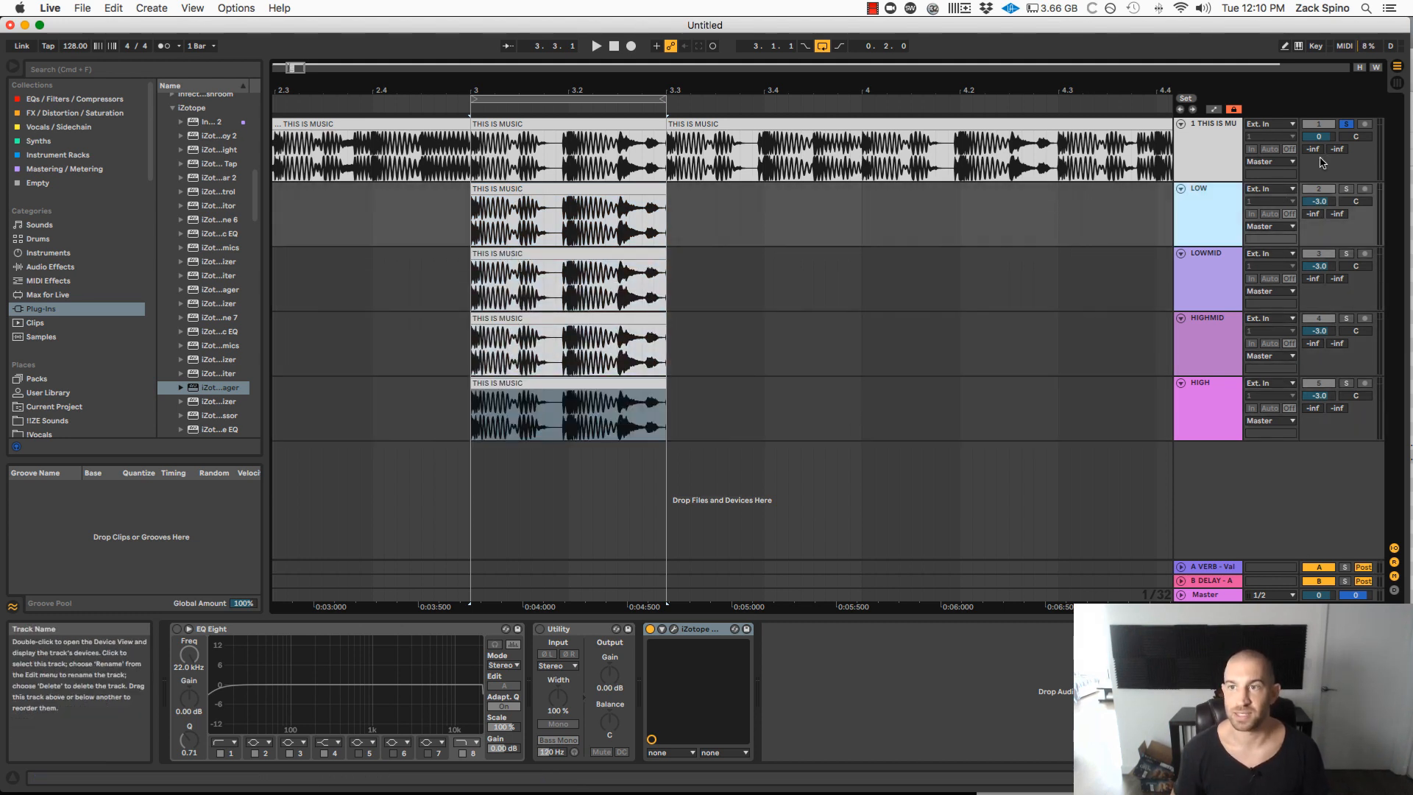
{"action": "left_click", "coordinate": [1345, 124]}
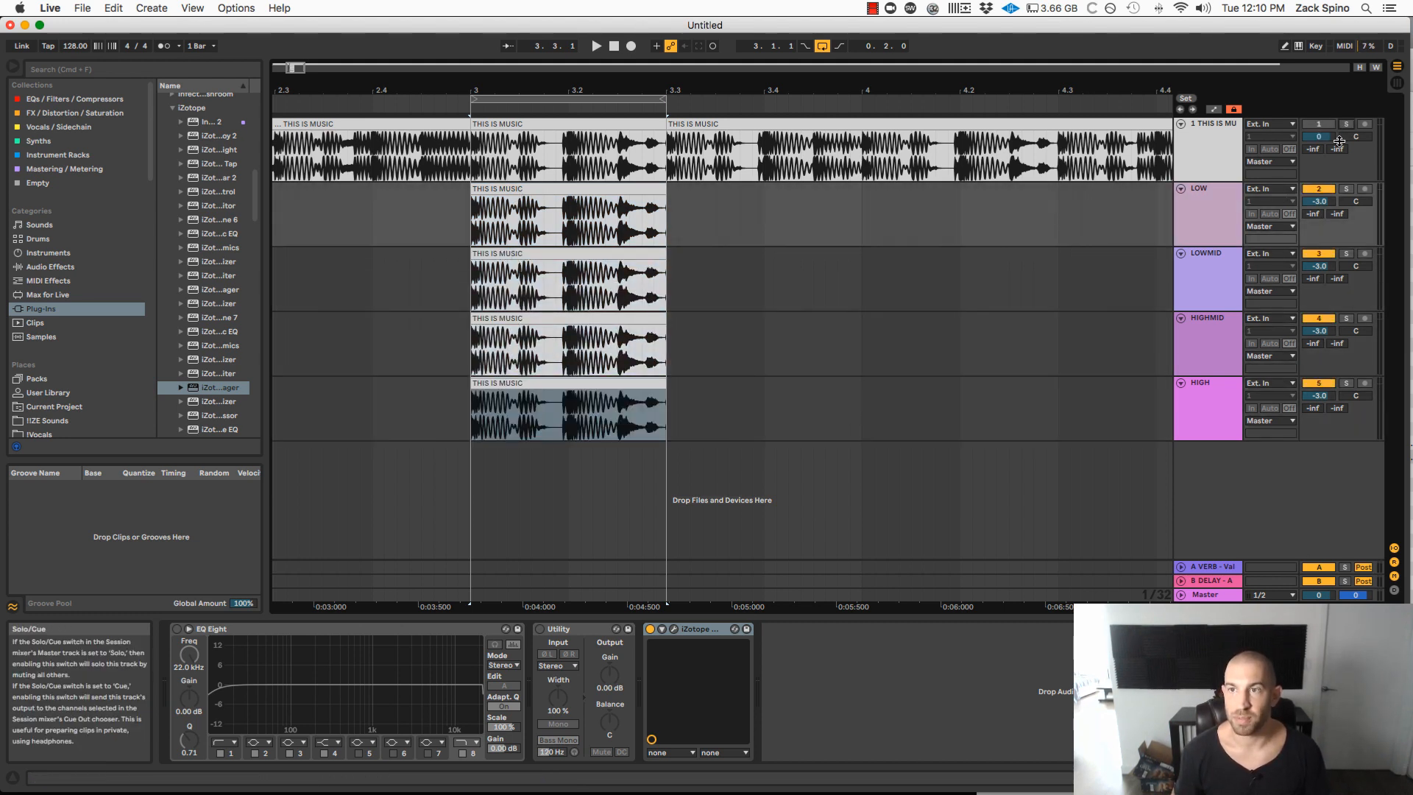
Step: Solo the LOW track and listen to its clip from bar 3
{"action": "left_click", "coordinate": [1347, 189]}
{"action": "left_click", "coordinate": [488, 201]}
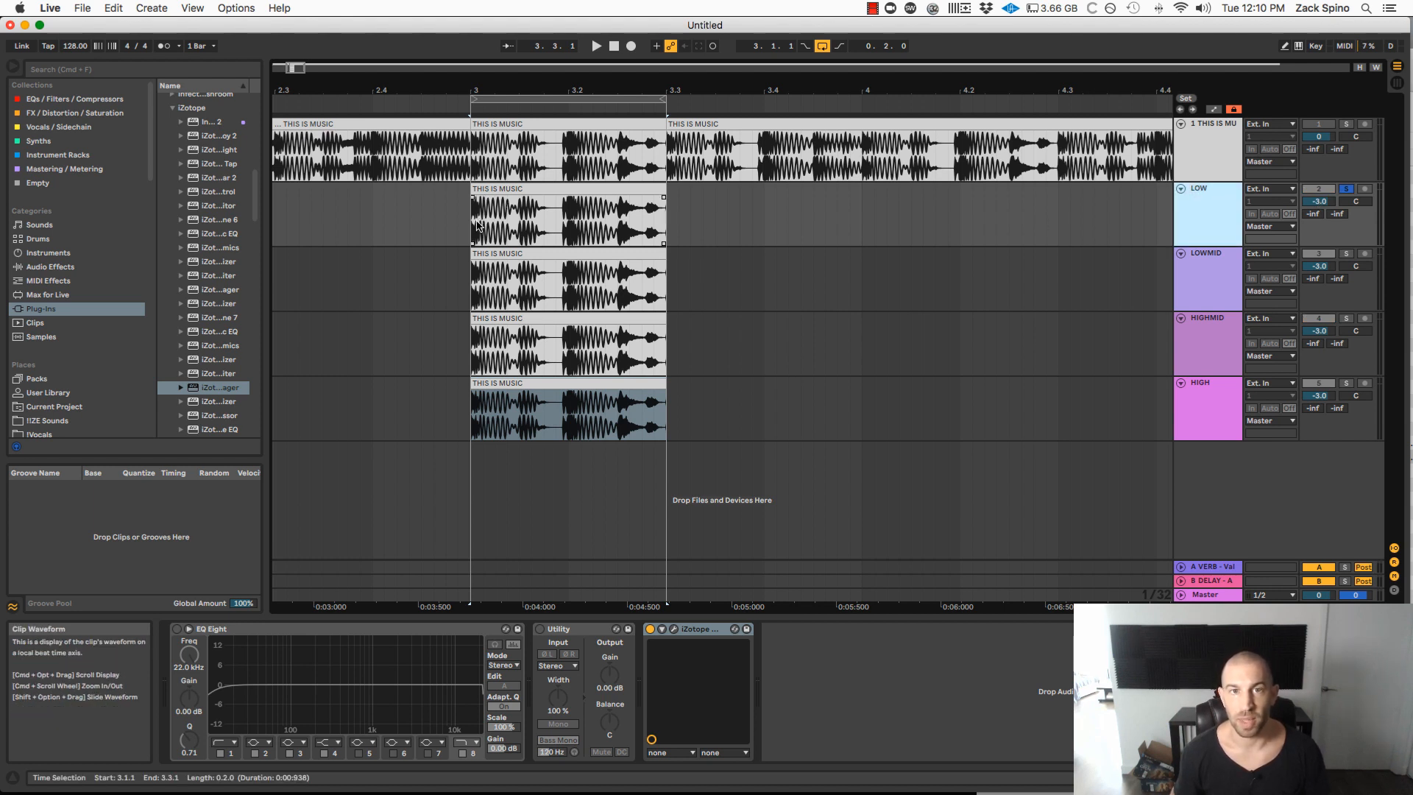
{"action": "left_click", "coordinate": [476, 225]}
{"action": "key", "text": "space"}
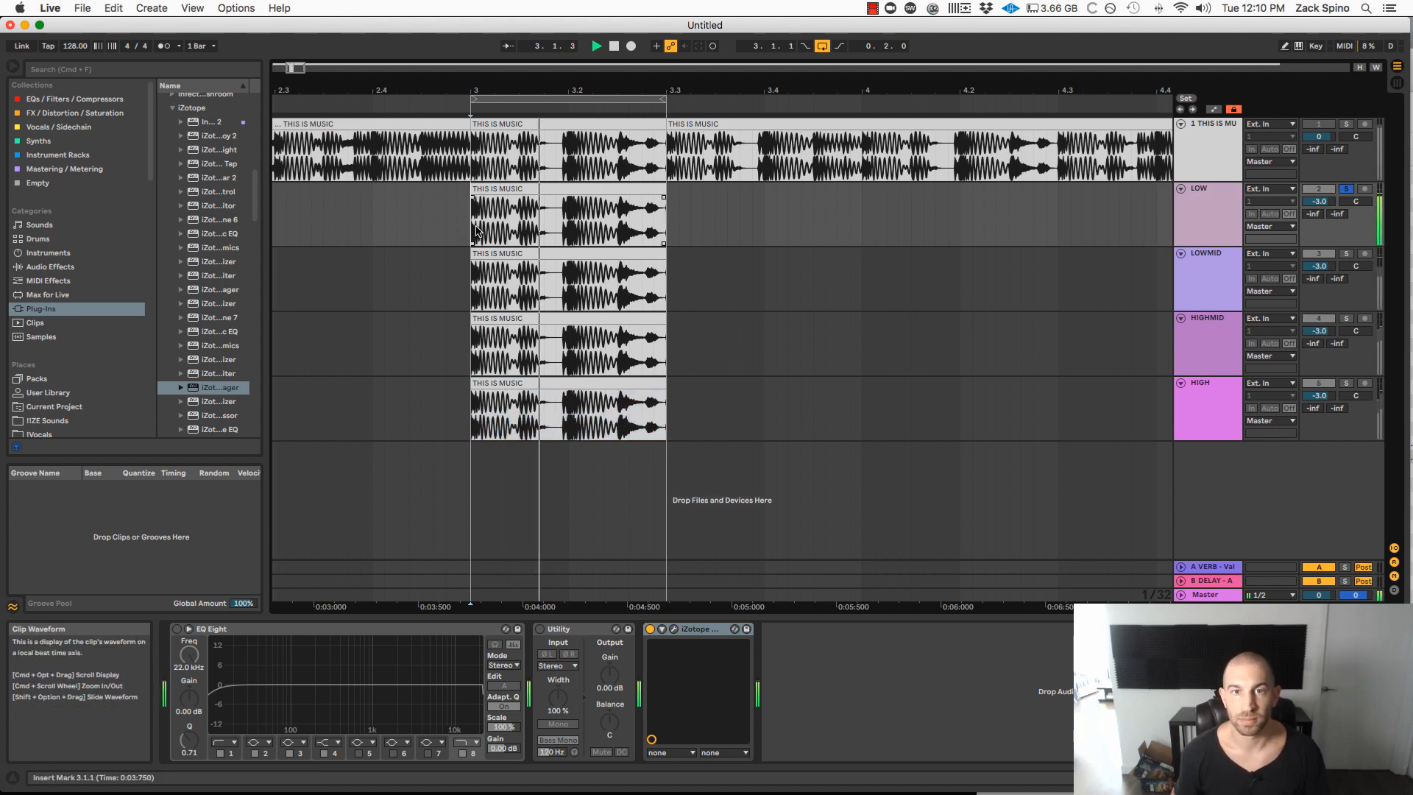
{"action": "key", "text": "space"}
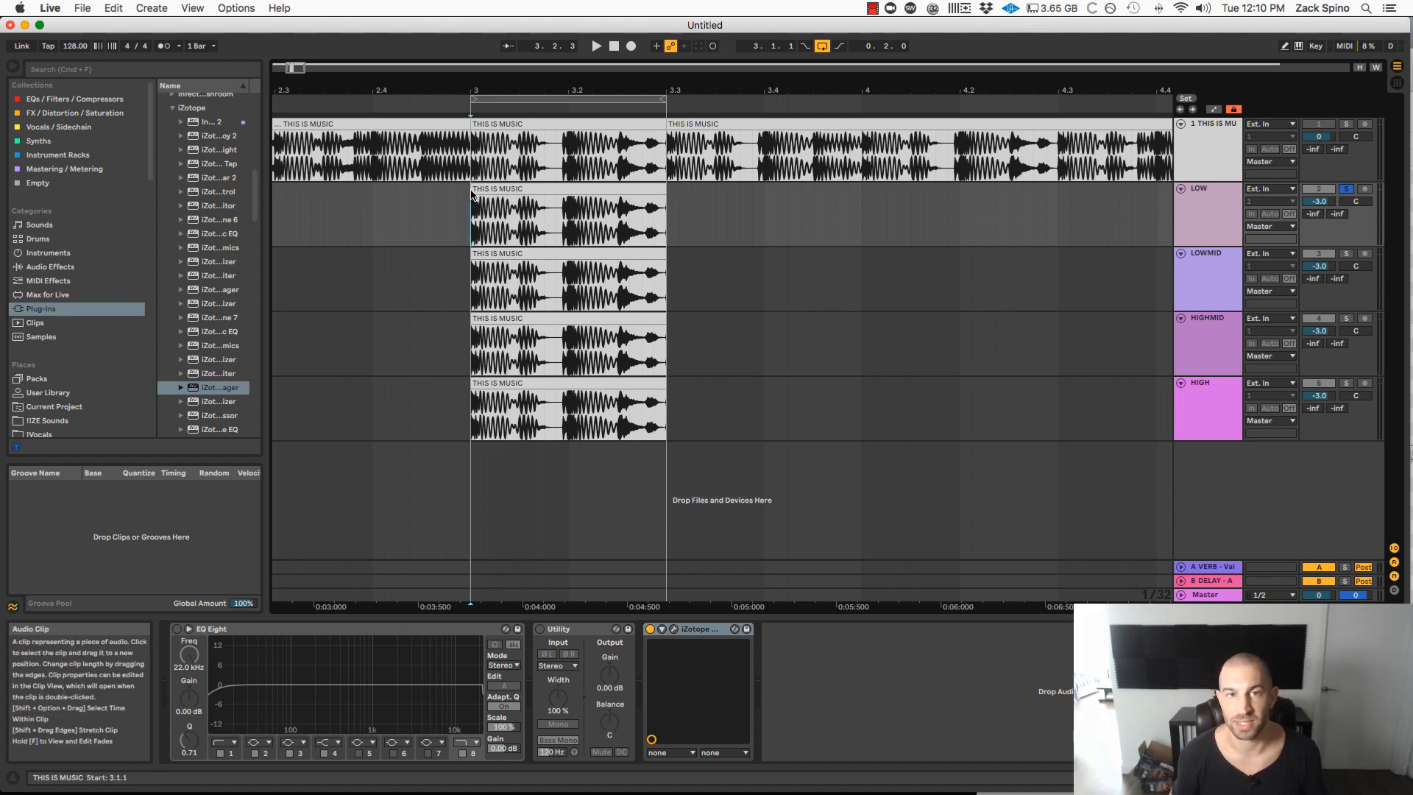
Step: Keep only the second beat of the LOW clip, placed at bar 3, and listen to it looped from 3 to 3.2
{"action": "mouse_move", "coordinate": [478, 200]}
{"action": "left_mouse_down"}
{"action": "mouse_move", "coordinate": [576, 200]}
{"action": "mouse_move", "coordinate": [504, 190]}
{"action": "left_mouse_up"}
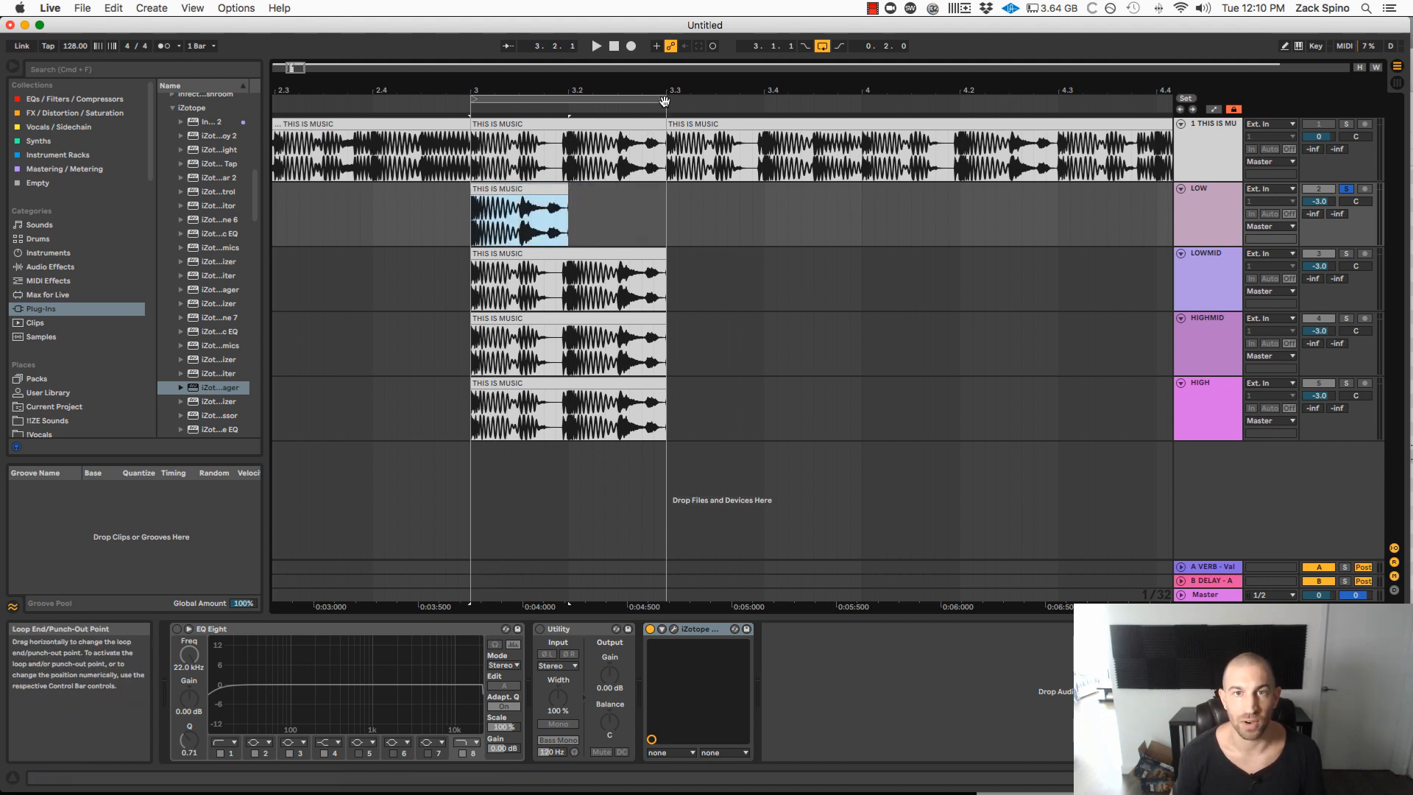
{"action": "left_click_drag", "start_coordinate": [665, 103], "coordinate": [568, 103]}
{"action": "key", "text": "space"}
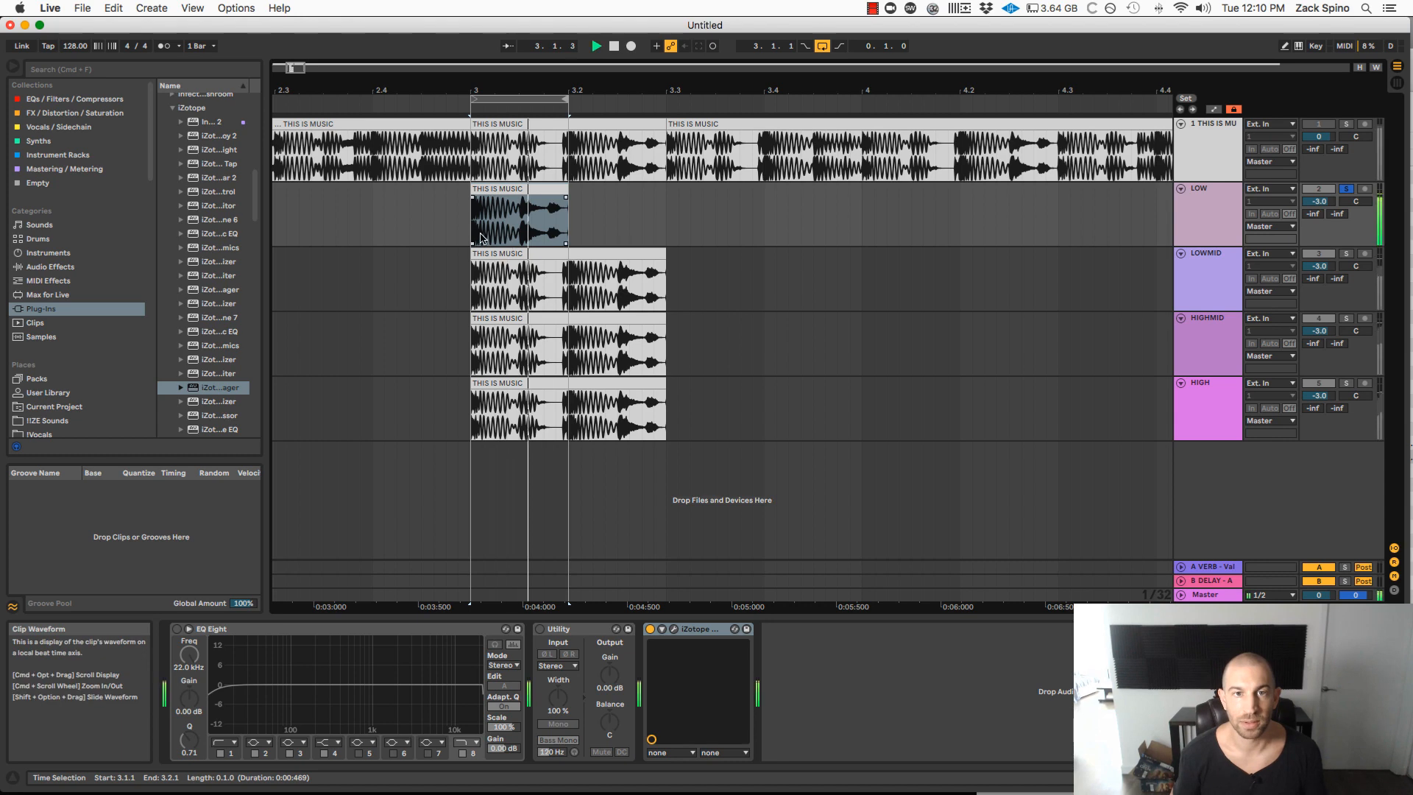
{"action": "key", "text": "space"}
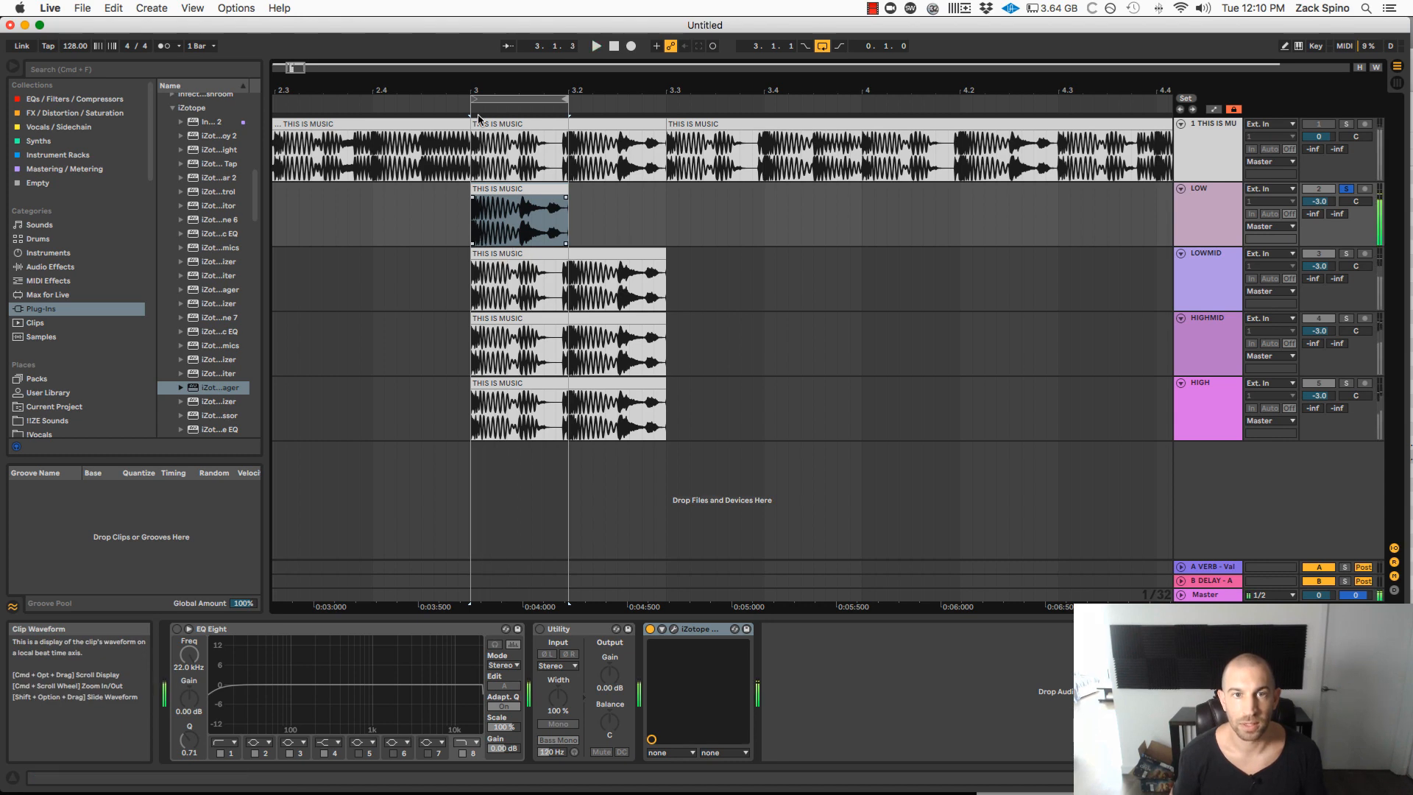
{"action": "left_click_drag", "start_coordinate": [473, 86], "coordinate": [473, 147]}
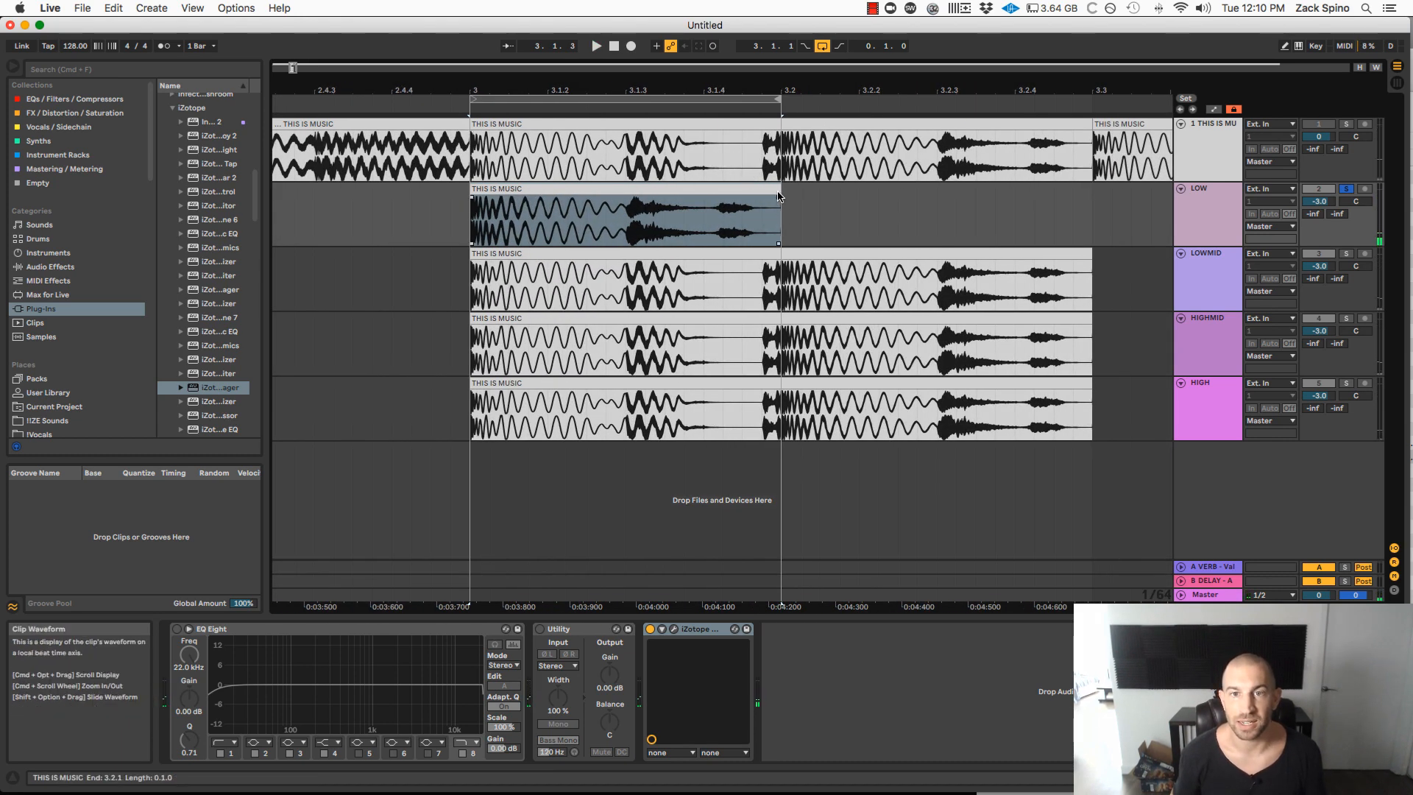
{"action": "left_click_drag", "start_coordinate": [779, 214], "coordinate": [680, 195]}
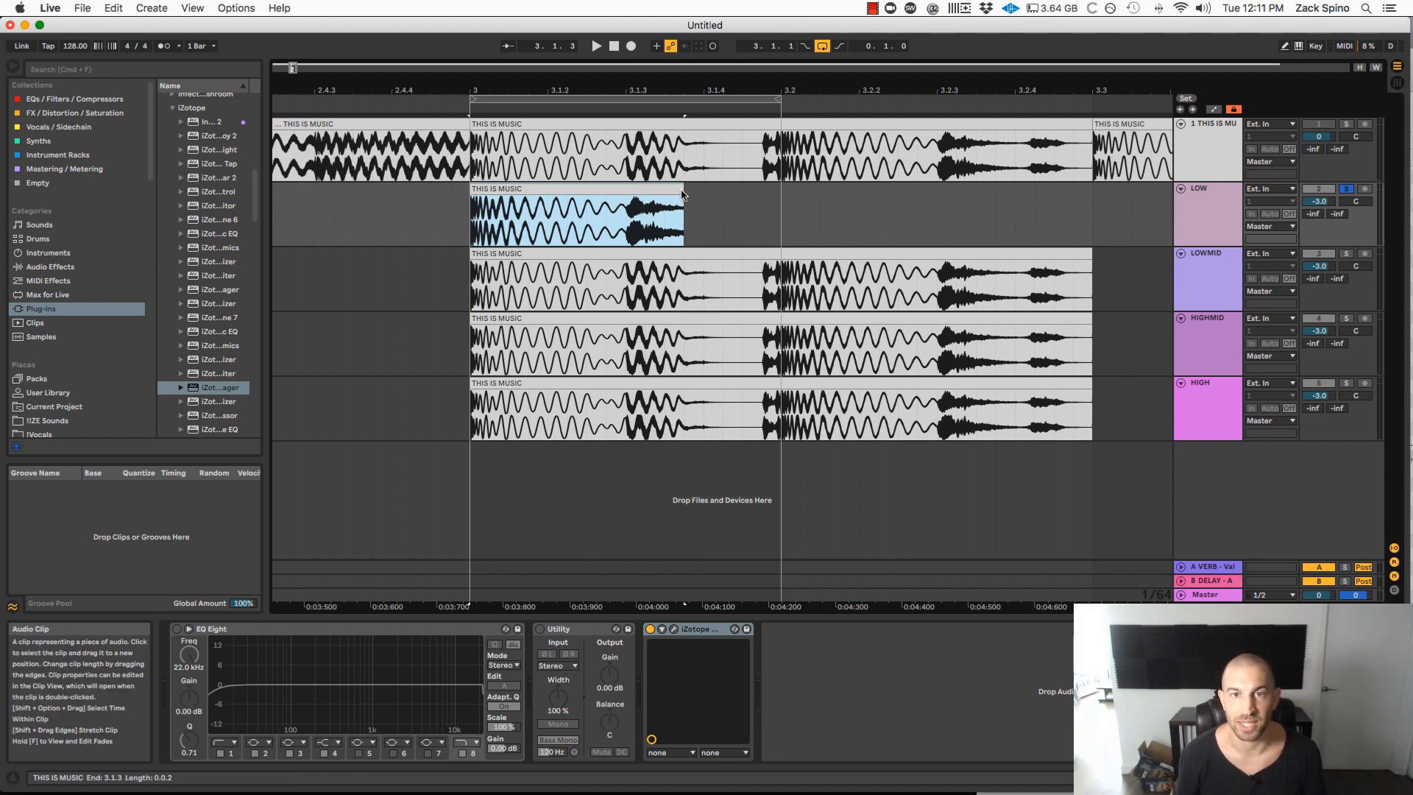
{"action": "left_click_drag", "start_coordinate": [680, 193], "coordinate": [780, 195]}
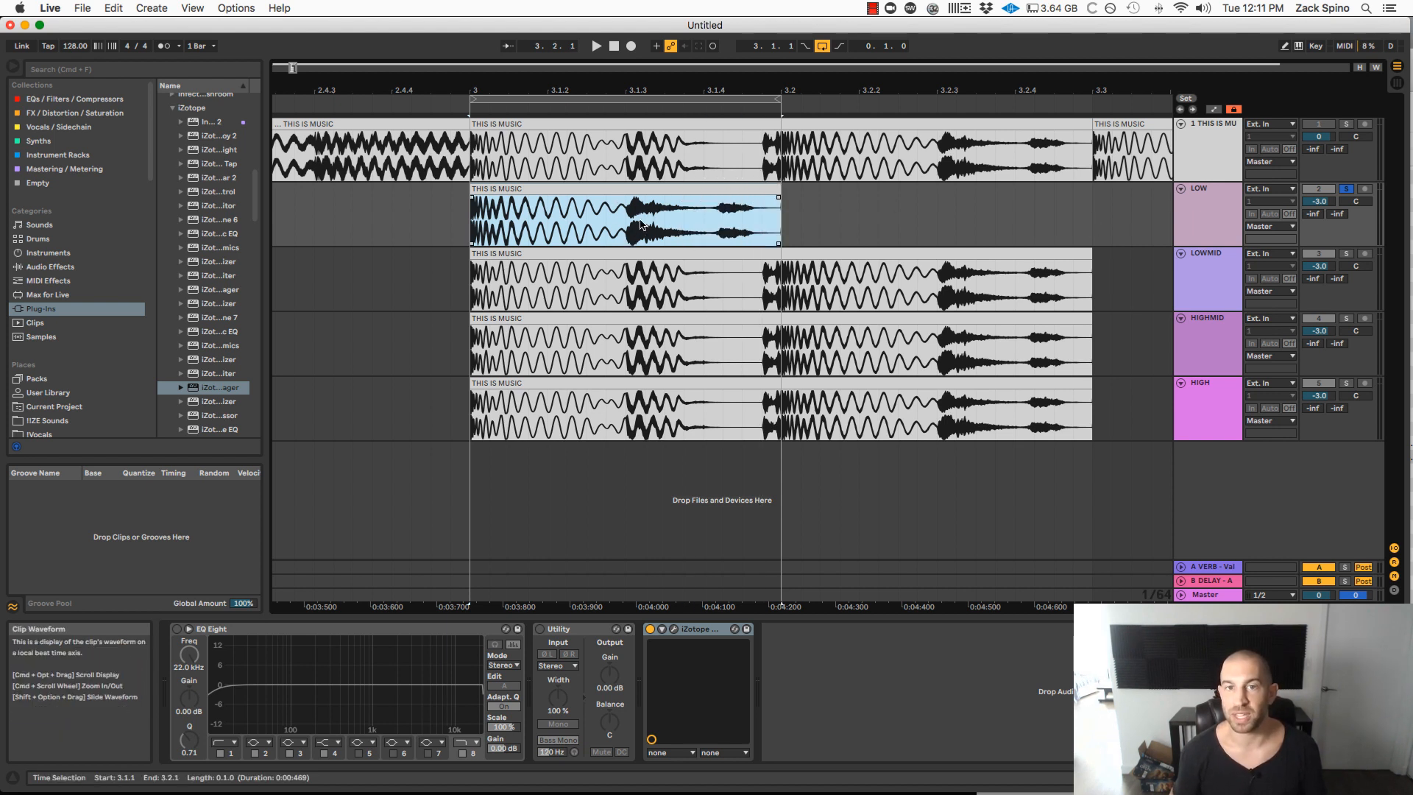
{"action": "key", "text": "space"}
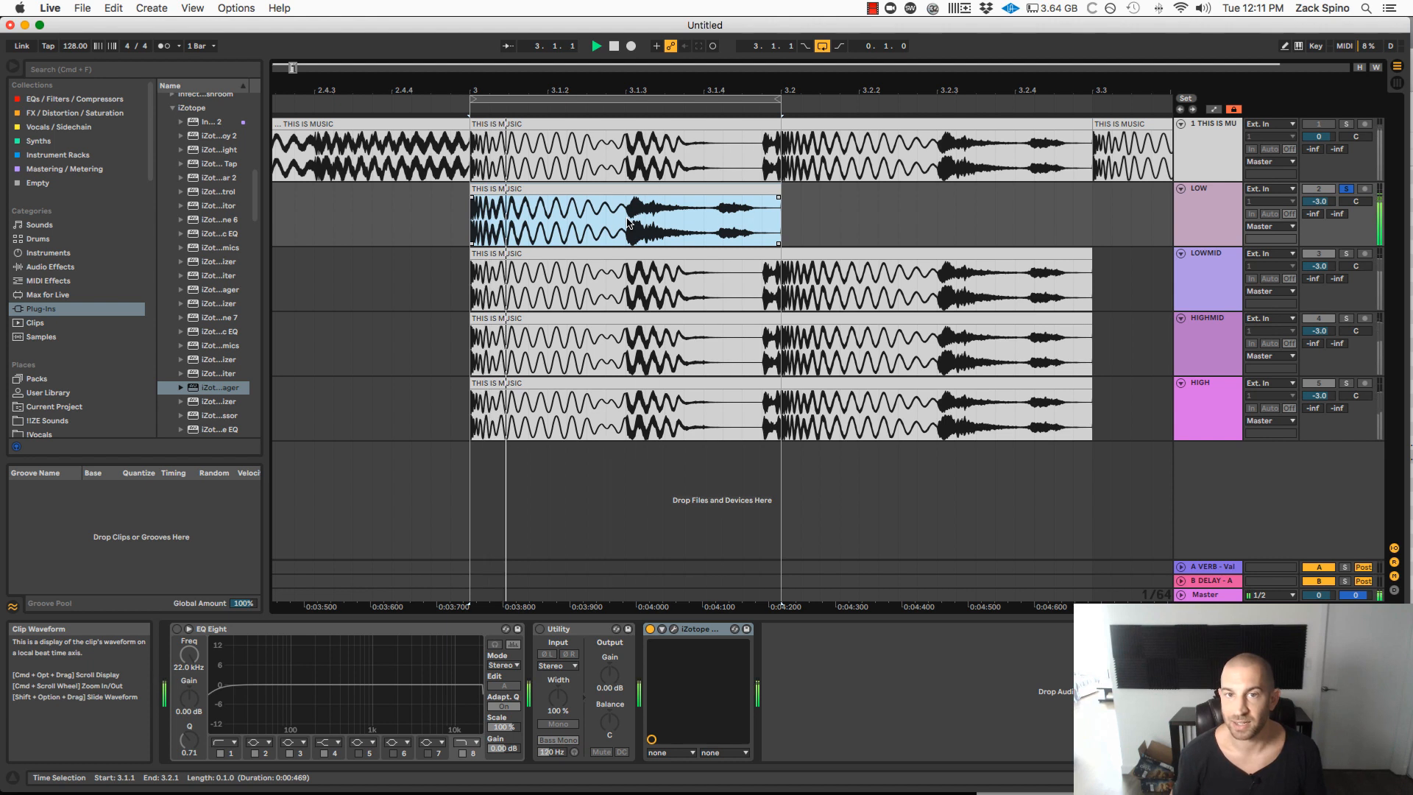
Step: Shorten the LOW clip to end just after 3.1.3 with a short fade-out, and listen to the result
{"action": "left_click_drag", "start_coordinate": [777, 189], "coordinate": [645, 197]}
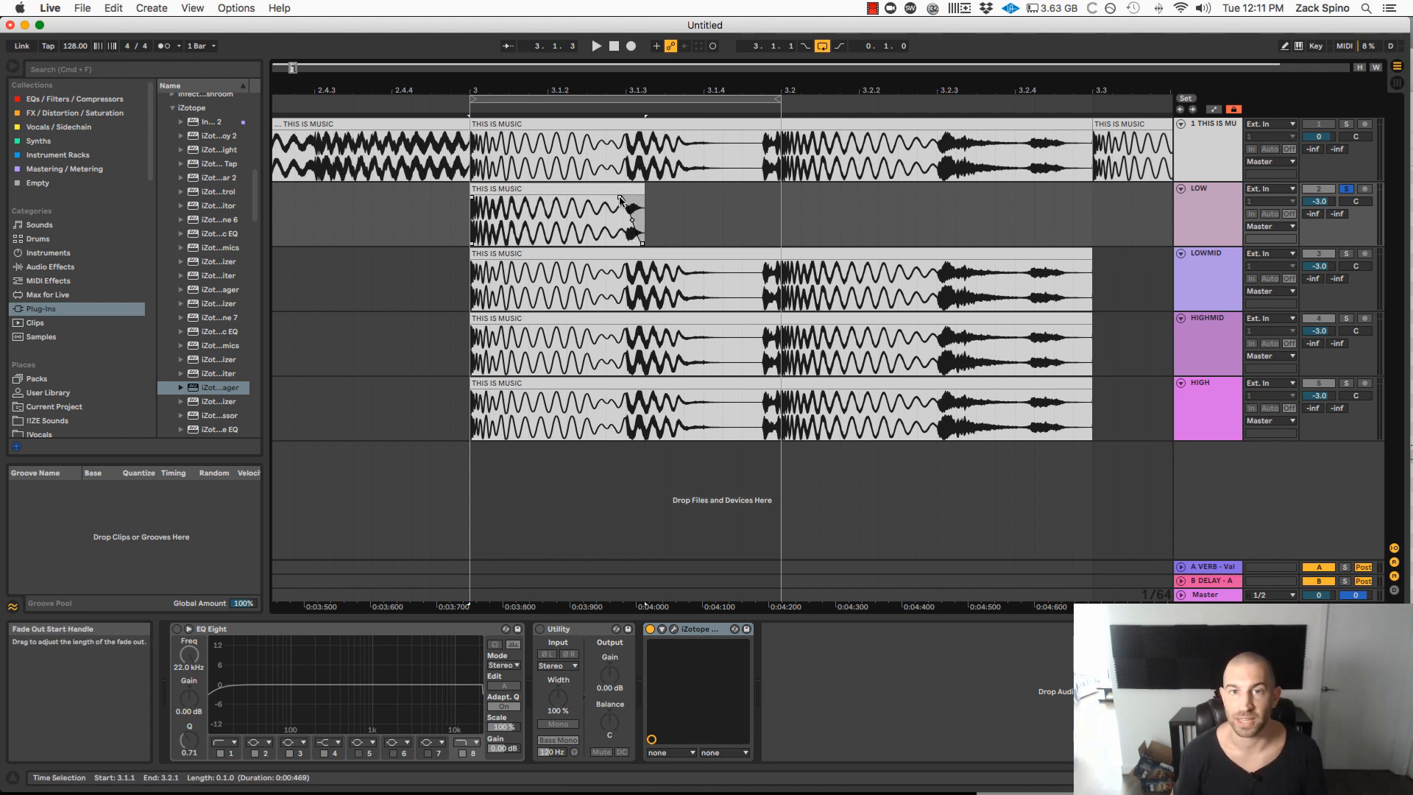
{"action": "key", "text": "space"}
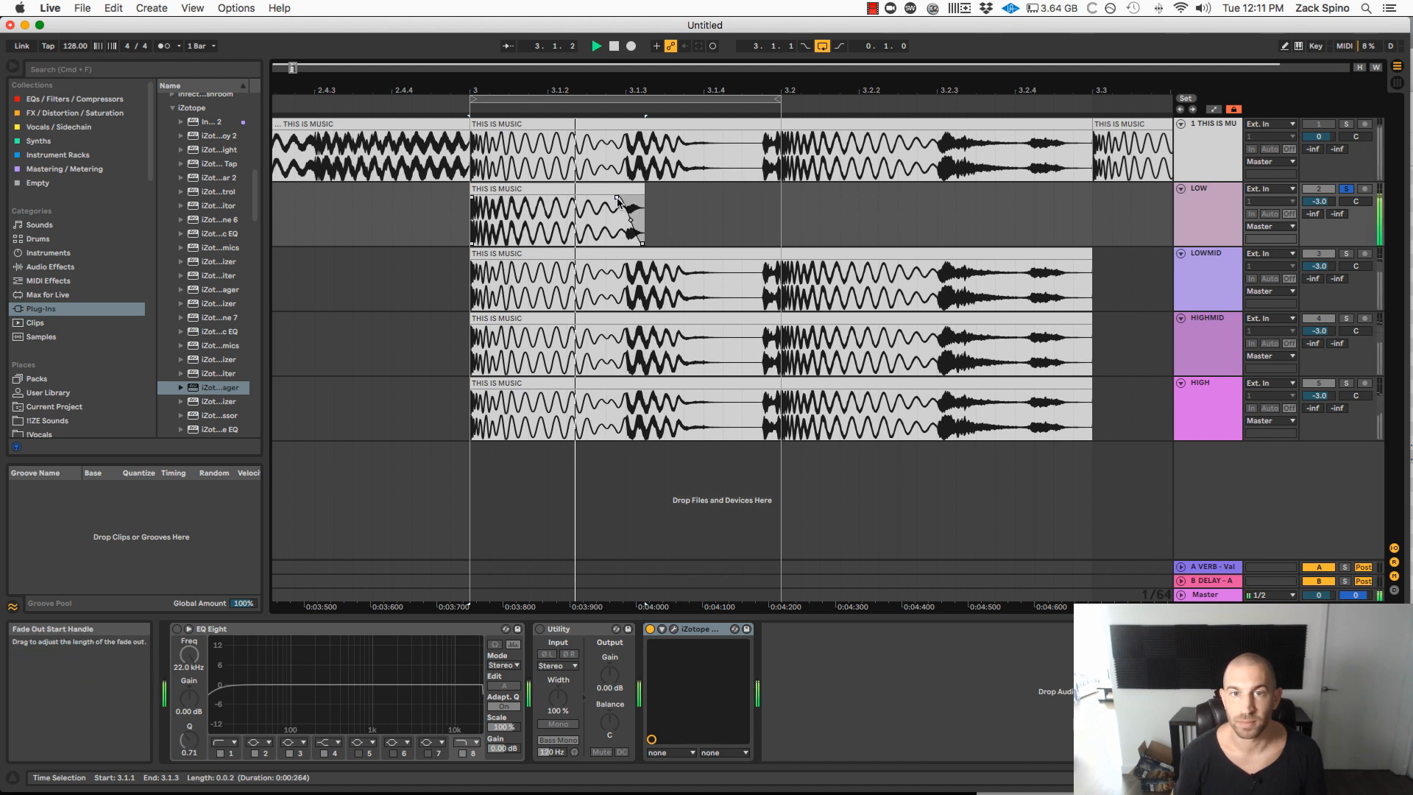
{"action": "key", "text": "space"}
Step: Solo the LOWMID track and compare its two hits, looping 3.2 to 3.3 first and 3 to 3.2 second
{"action": "left_click", "coordinate": [1230, 273]}
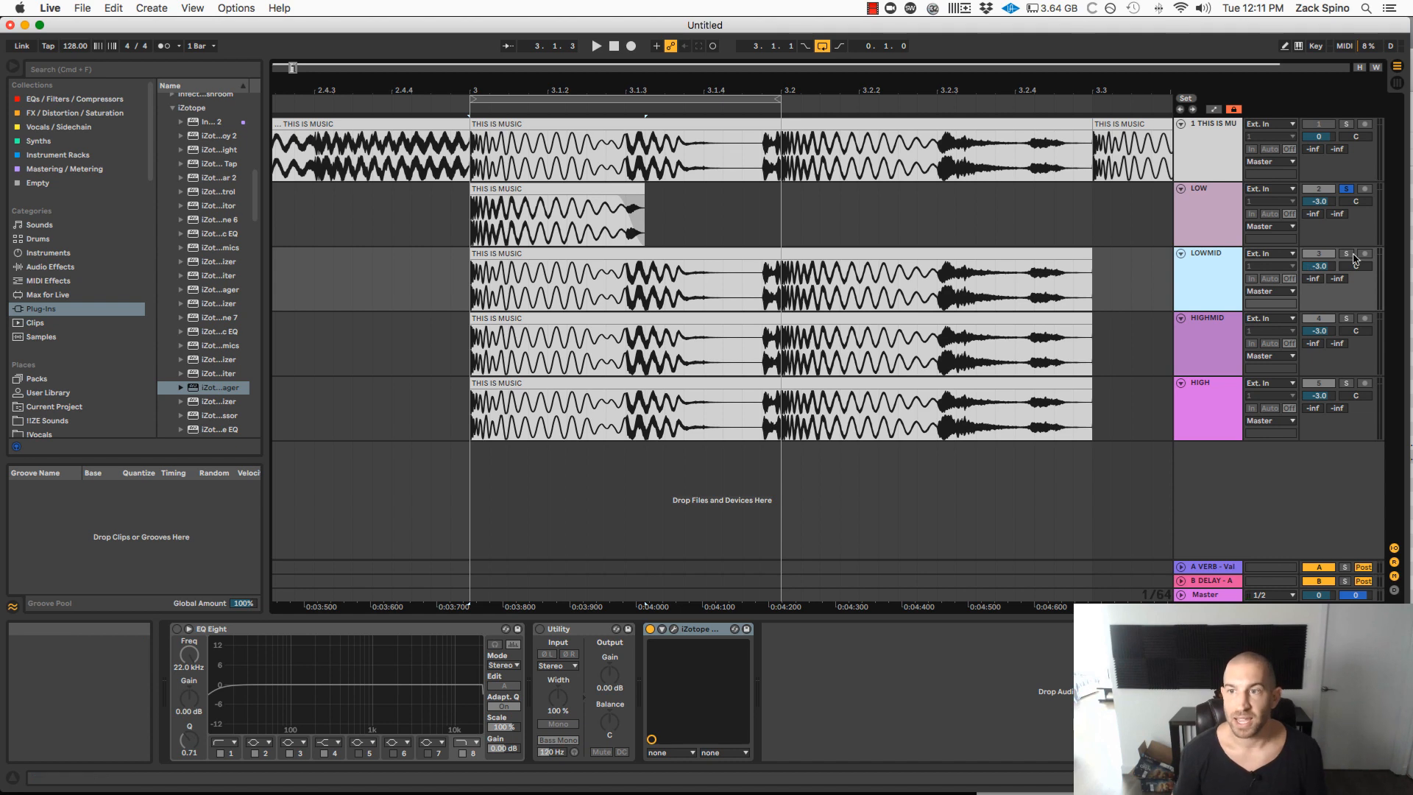
{"action": "left_click", "coordinate": [1345, 254]}
{"action": "left_click_drag", "start_coordinate": [699, 90], "coordinate": [700, 61]}
{"action": "left_click", "coordinate": [745, 276]}
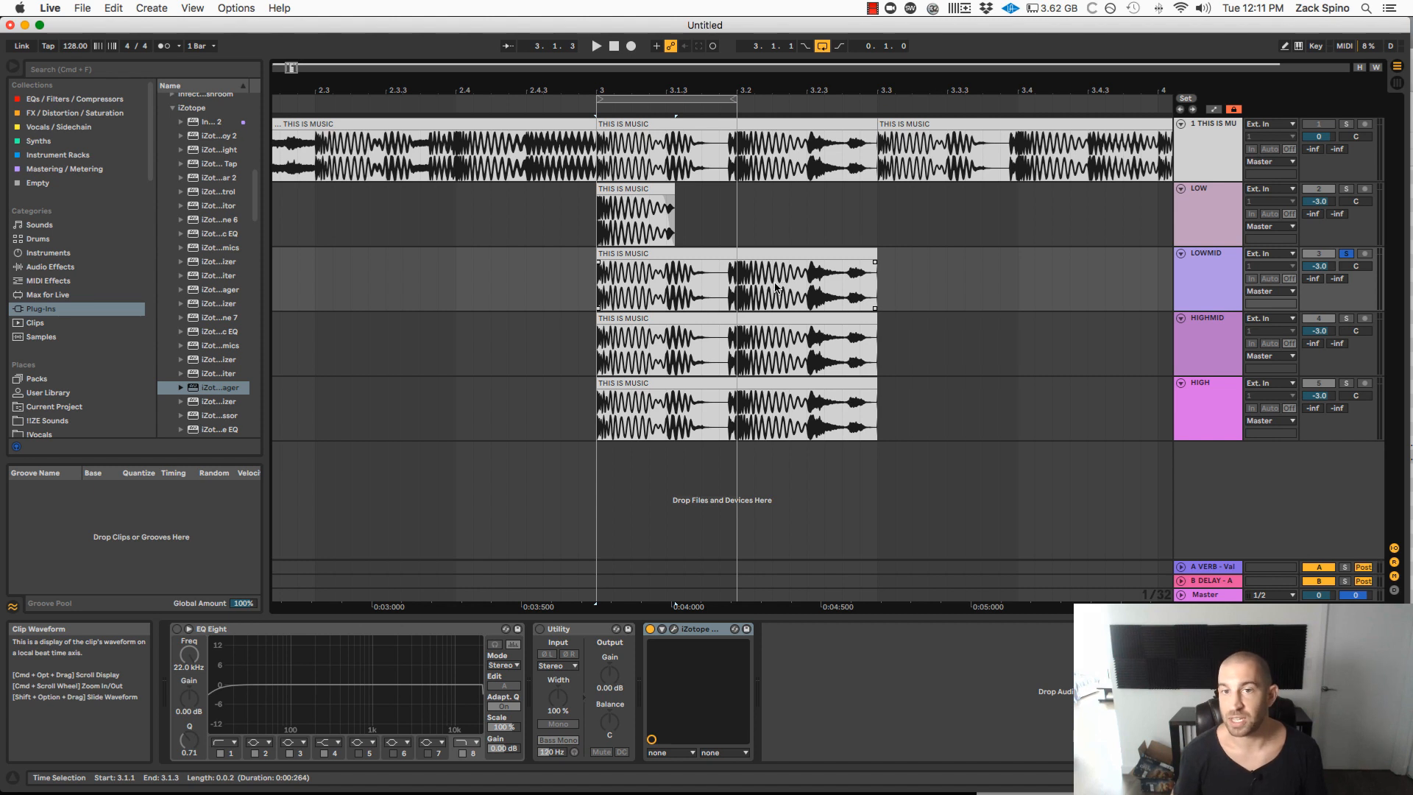
{"action": "left_click_drag", "start_coordinate": [867, 101], "coordinate": [885, 101]}
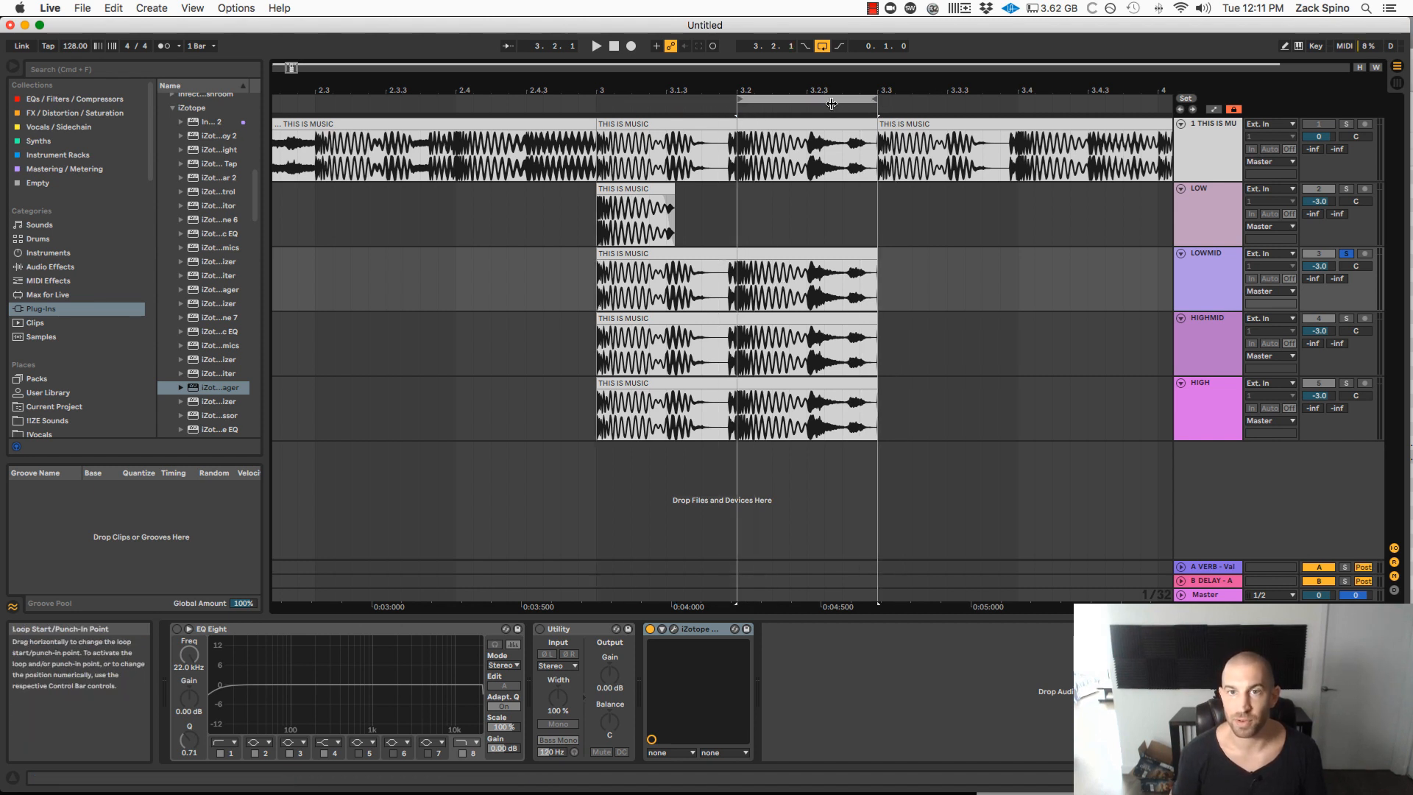
{"action": "key", "text": "space"}
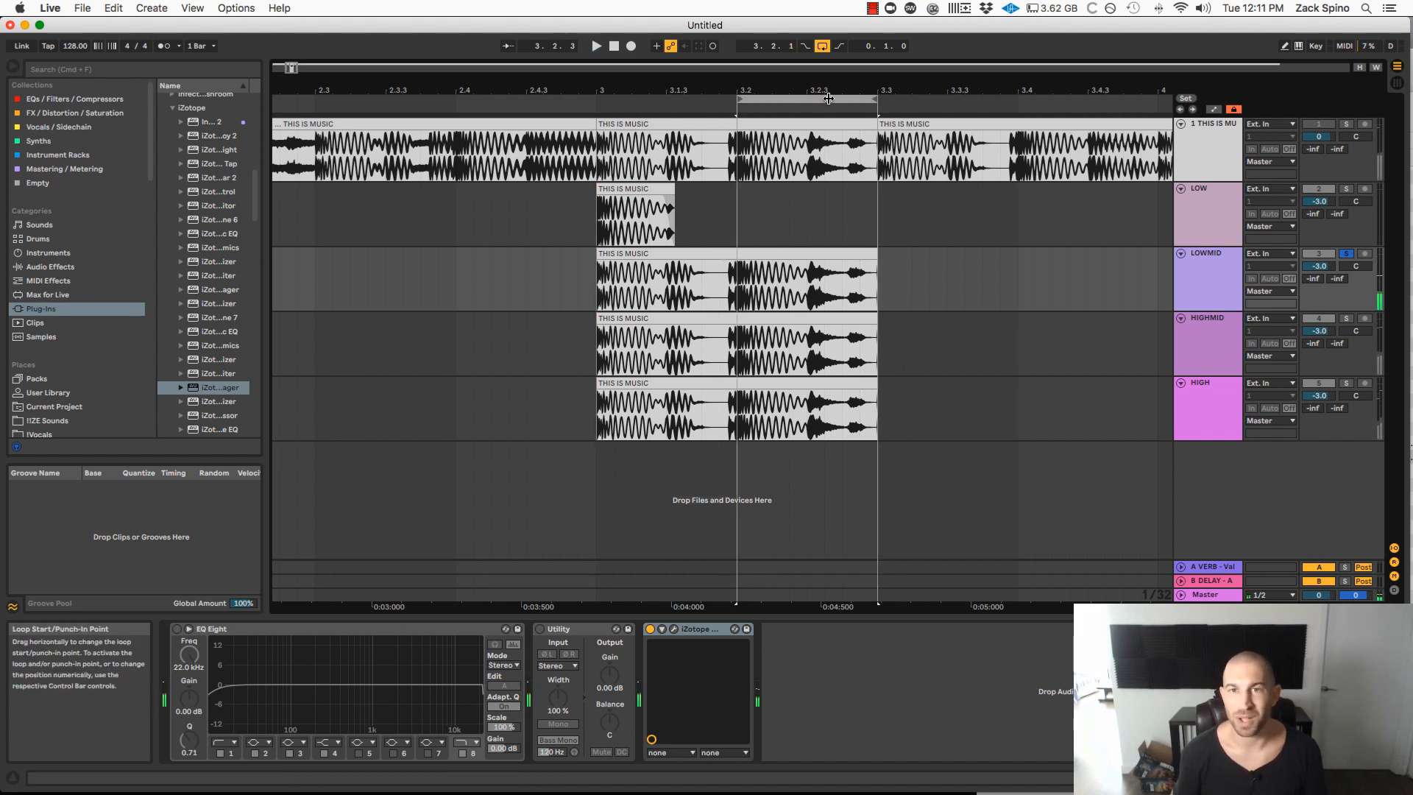
{"action": "left_click_drag", "start_coordinate": [823, 98], "coordinate": [683, 98]}
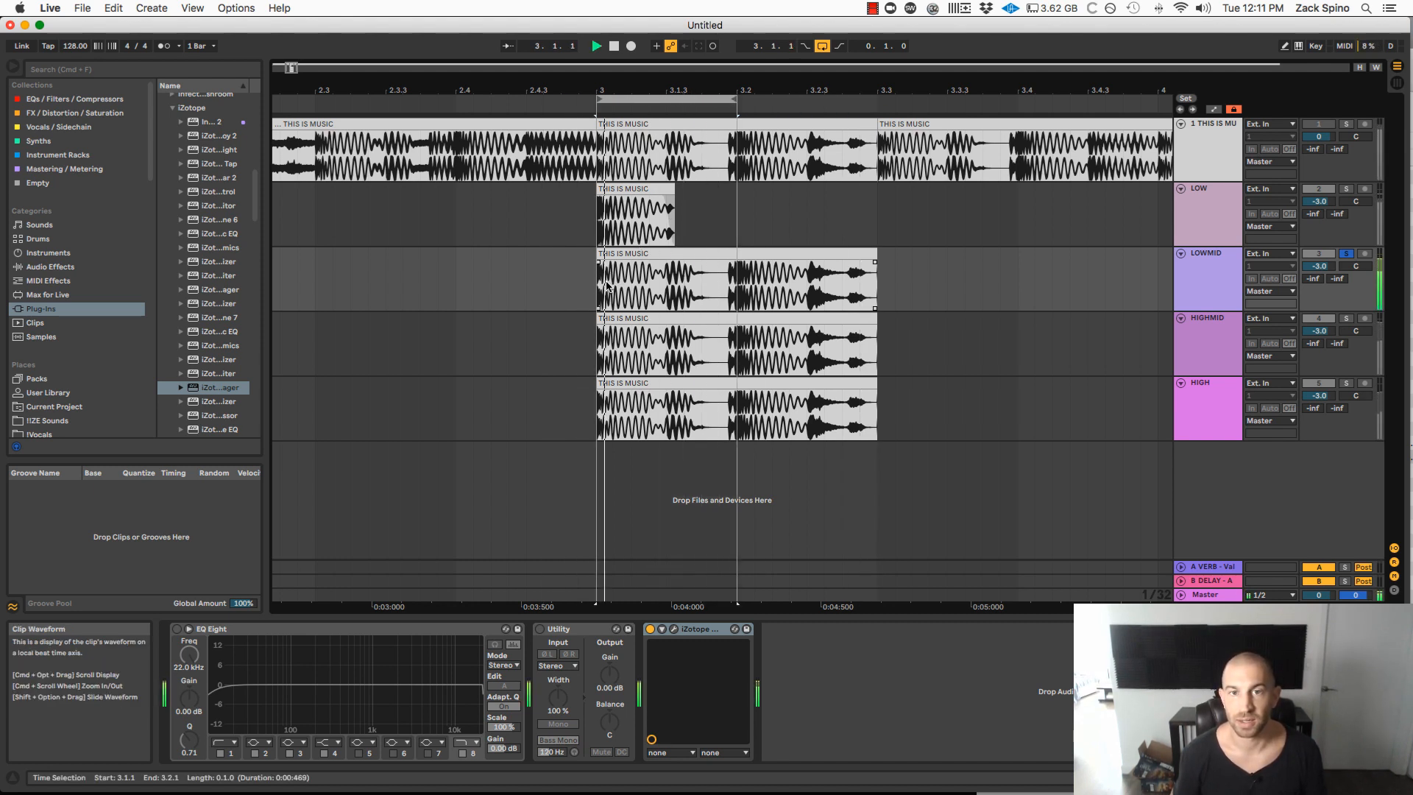
{"action": "left_click", "coordinate": [681, 283]}
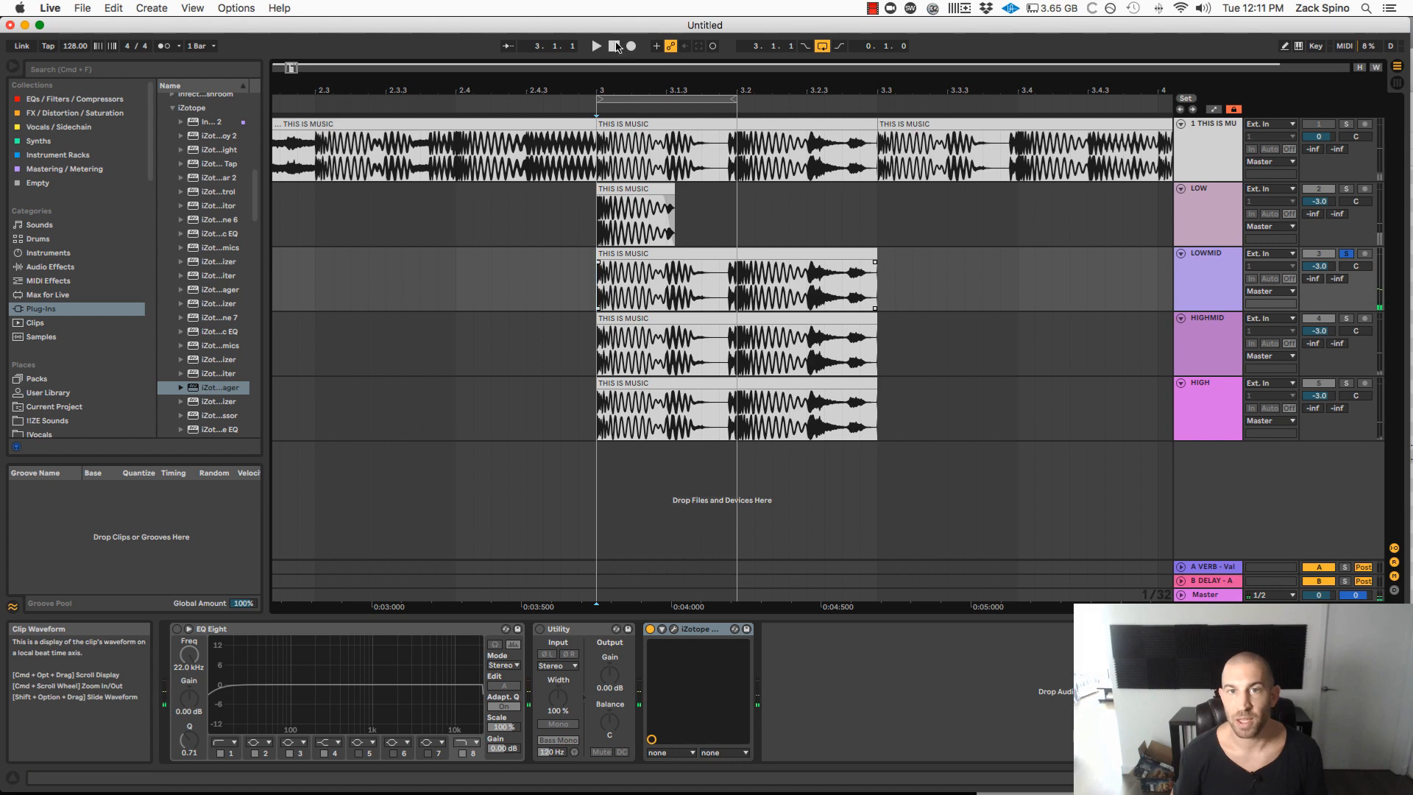
Step: Shorten the LOWMID clip to end together with the LOW clip and listen to it
{"action": "left_click_drag", "start_coordinate": [611, 89], "coordinate": [611, 129]}
{"action": "left_click_drag", "start_coordinate": [1053, 257], "coordinate": [719, 263]}
{"action": "left_click_drag", "start_coordinate": [686, 89], "coordinate": [688, 111]}
{"action": "key", "text": "space"}
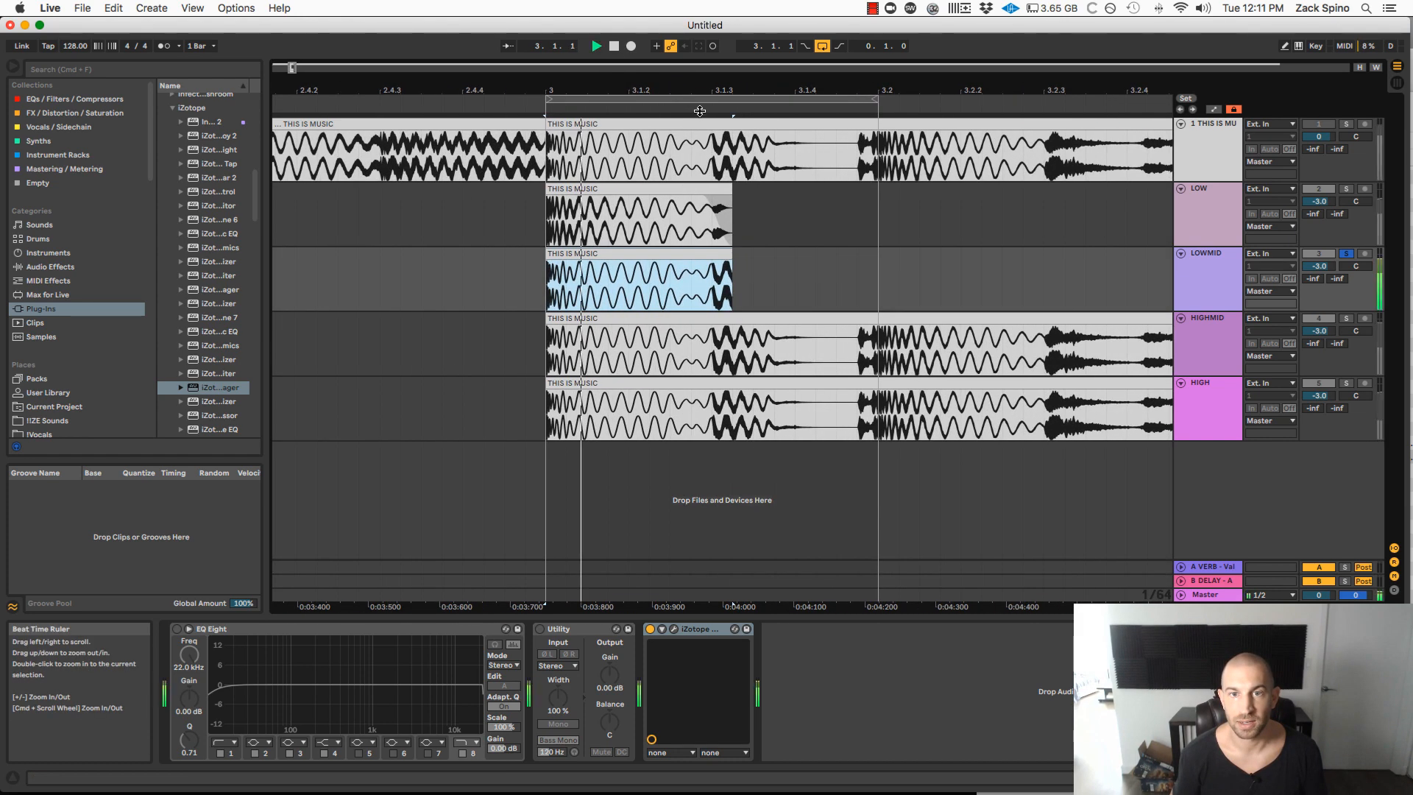
{"action": "scroll", "coordinate": [722, 253], "scroll_direction": "left", "scroll_amount": 1}
{"action": "key", "text": "space"}
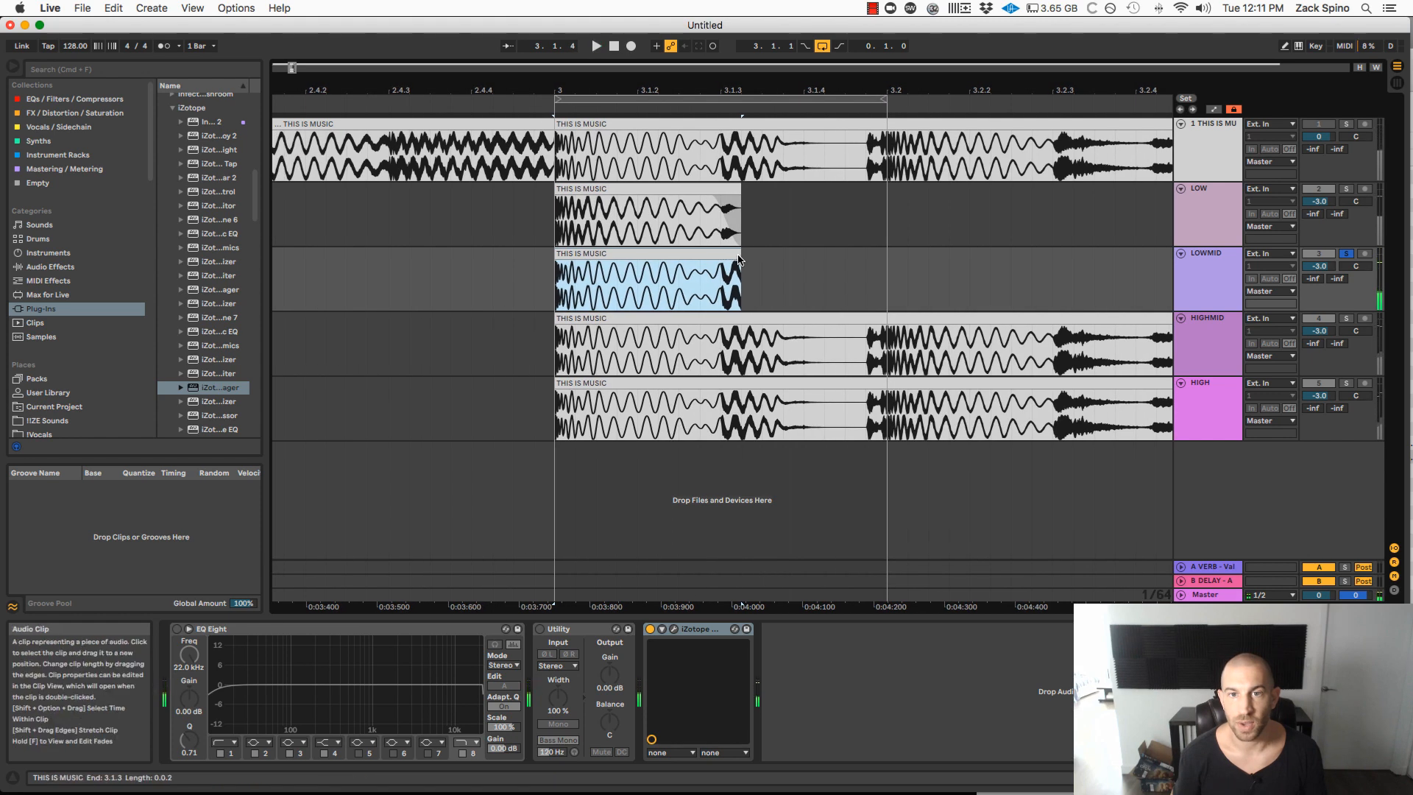
Step: Trim the LOWMID clip's end back to 3.1.3, add a fade-out, and play it back
{"action": "mouse_move", "coordinate": [708, 263]}
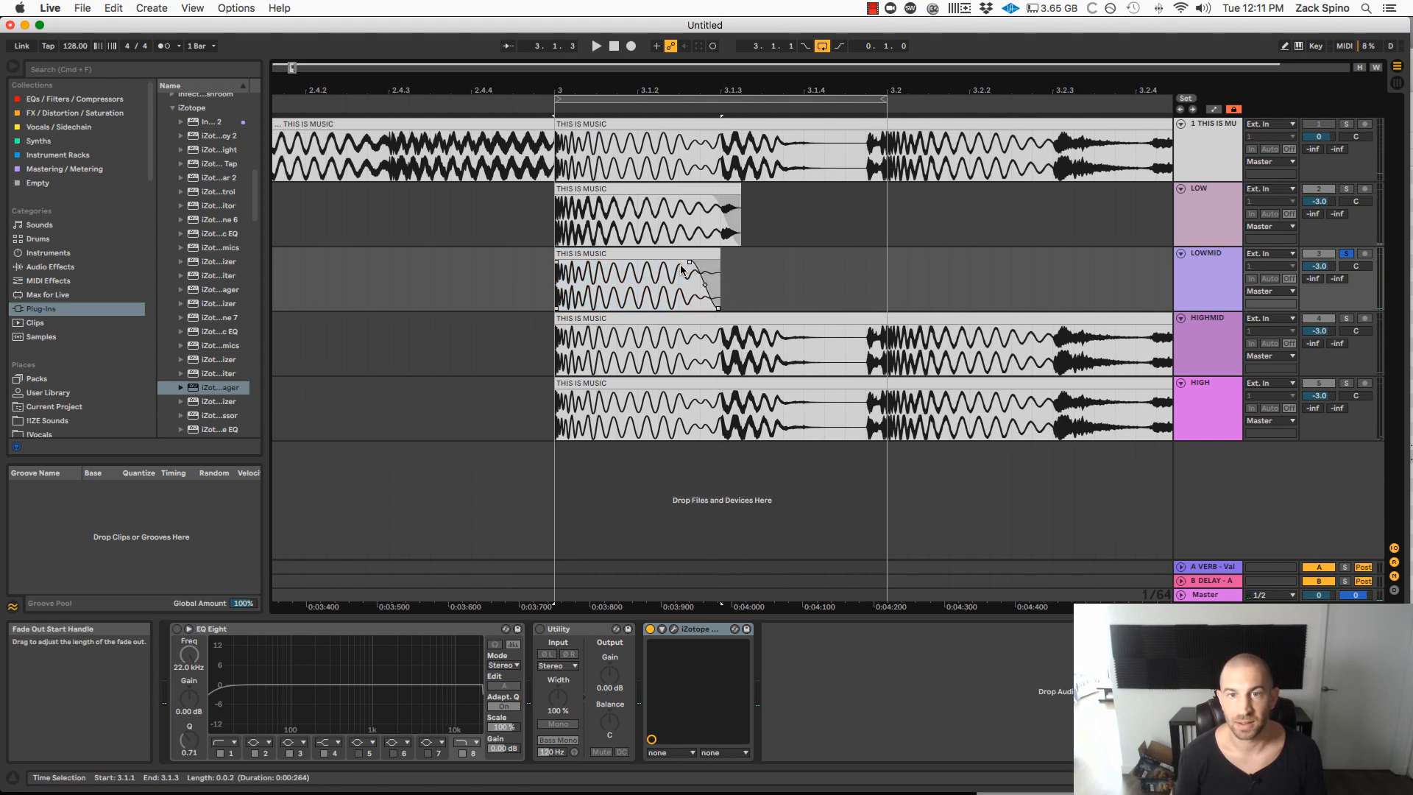
{"action": "left_click_drag", "start_coordinate": [681, 265], "coordinate": [679, 266]}
{"action": "key", "text": "space"}
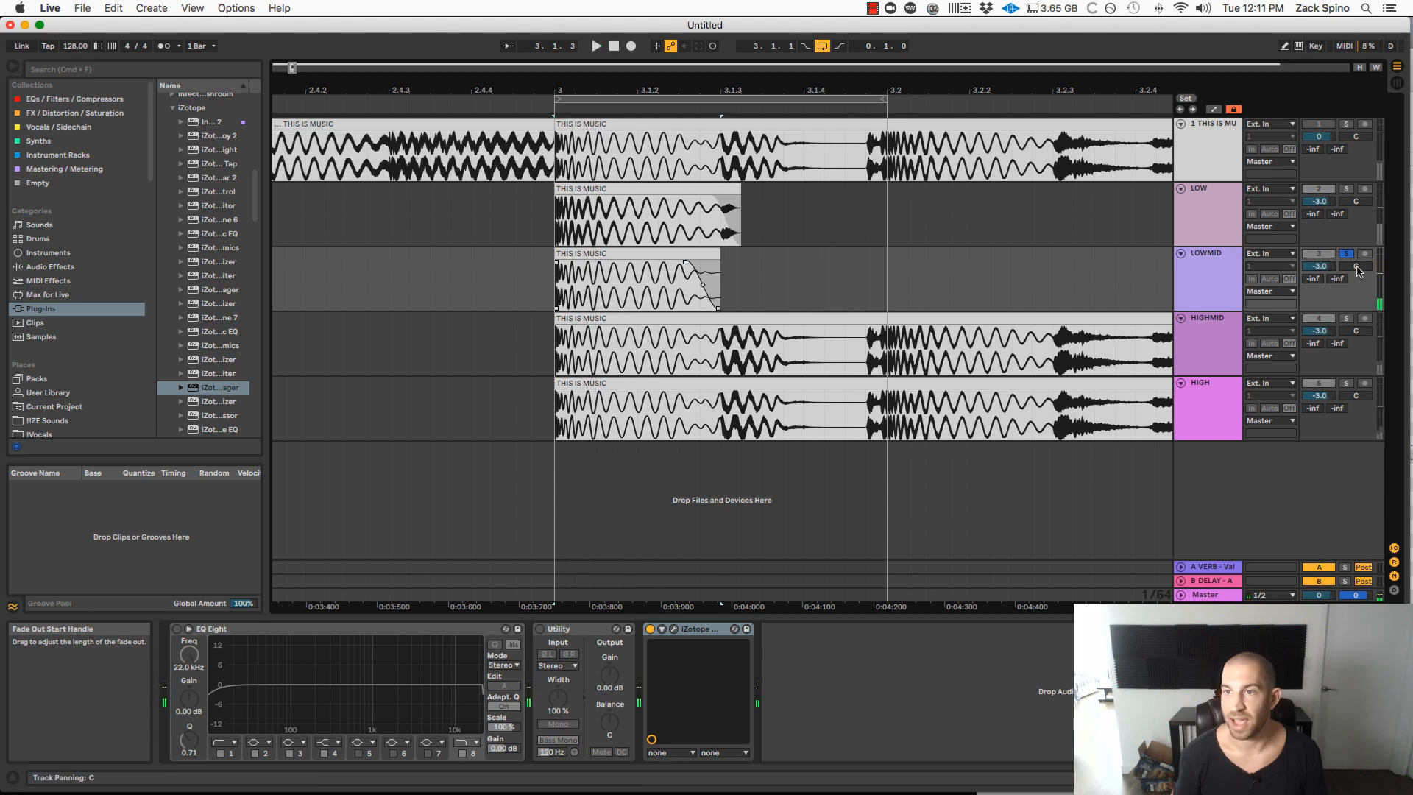
Step: Solo the HIGHMID track, split its clip at 3.2, delete the second part, and listen to the remaining hit
{"action": "left_click", "coordinate": [1345, 320]}
{"action": "left_click", "coordinate": [783, 357]}
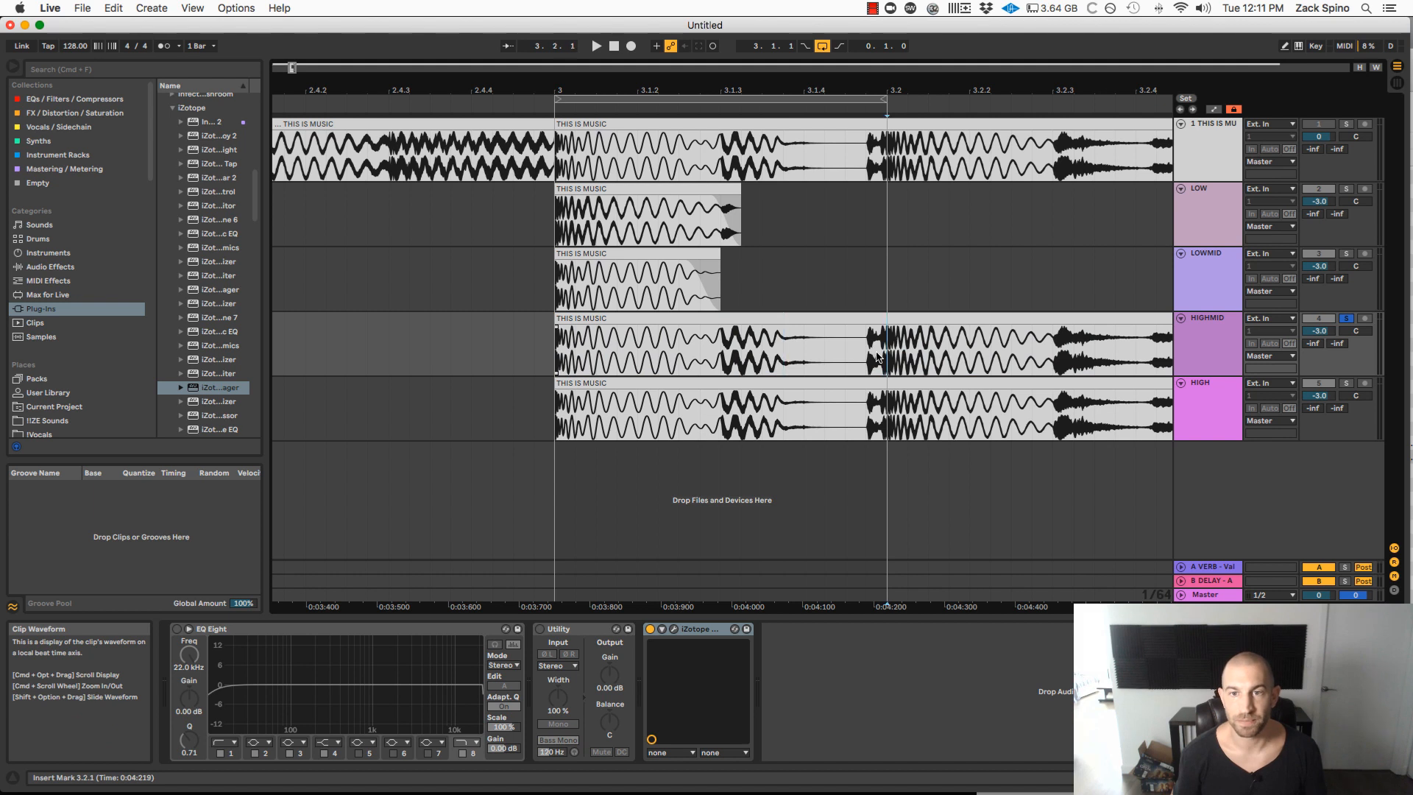
{"action": "key", "text": "super+e"}
{"action": "left_click", "coordinate": [916, 319]}
{"action": "key", "text": "Delete"}
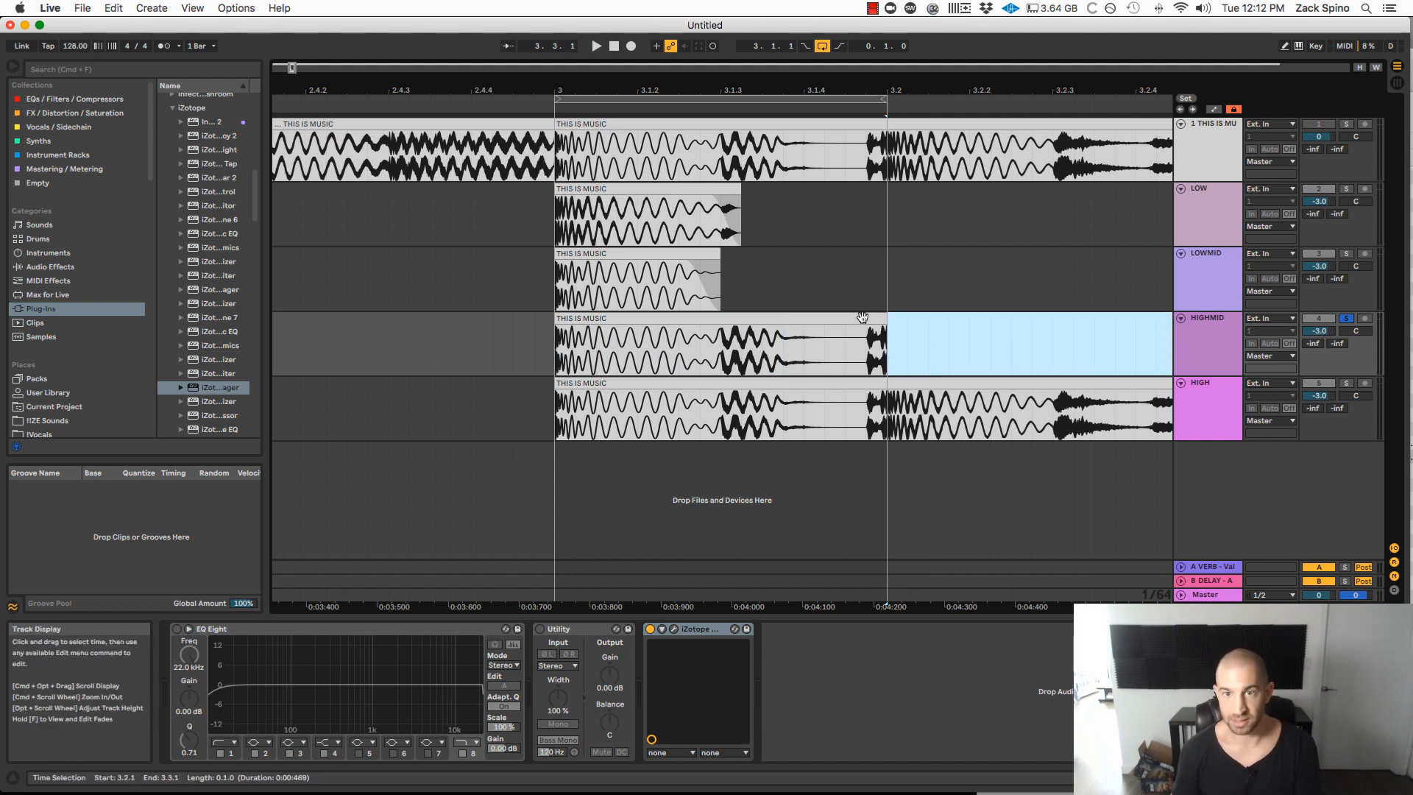
{"action": "left_click", "coordinate": [568, 363]}
{"action": "key", "text": "space"}
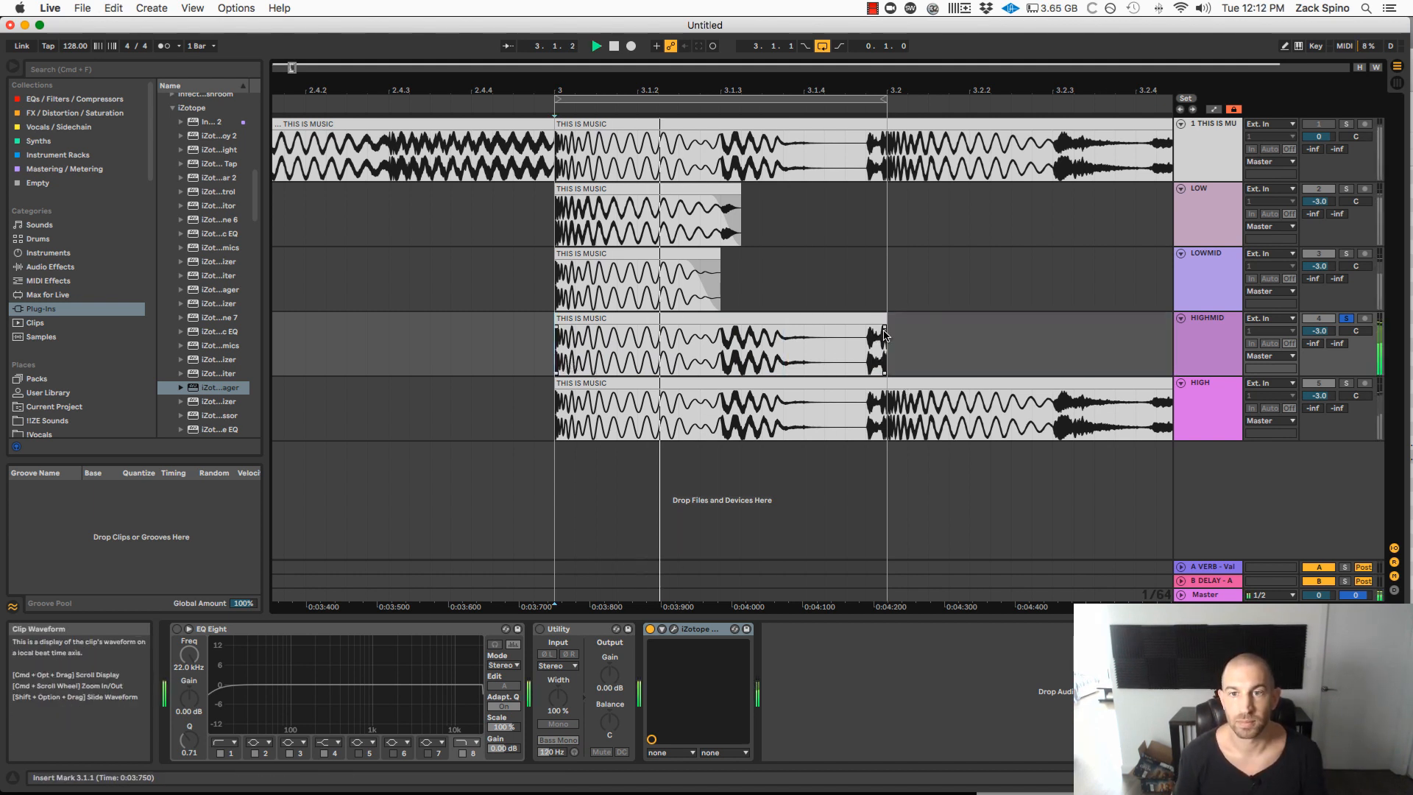
{"action": "key", "text": "space"}
Step: Shorten the HIGHMID clip to end shortly before 3.1.2 with a fade-out, checking the length by ear
{"action": "left_click_drag", "start_coordinate": [885, 334], "coordinate": [583, 328]}
{"action": "key", "text": "space"}
{"action": "key", "text": "space"}
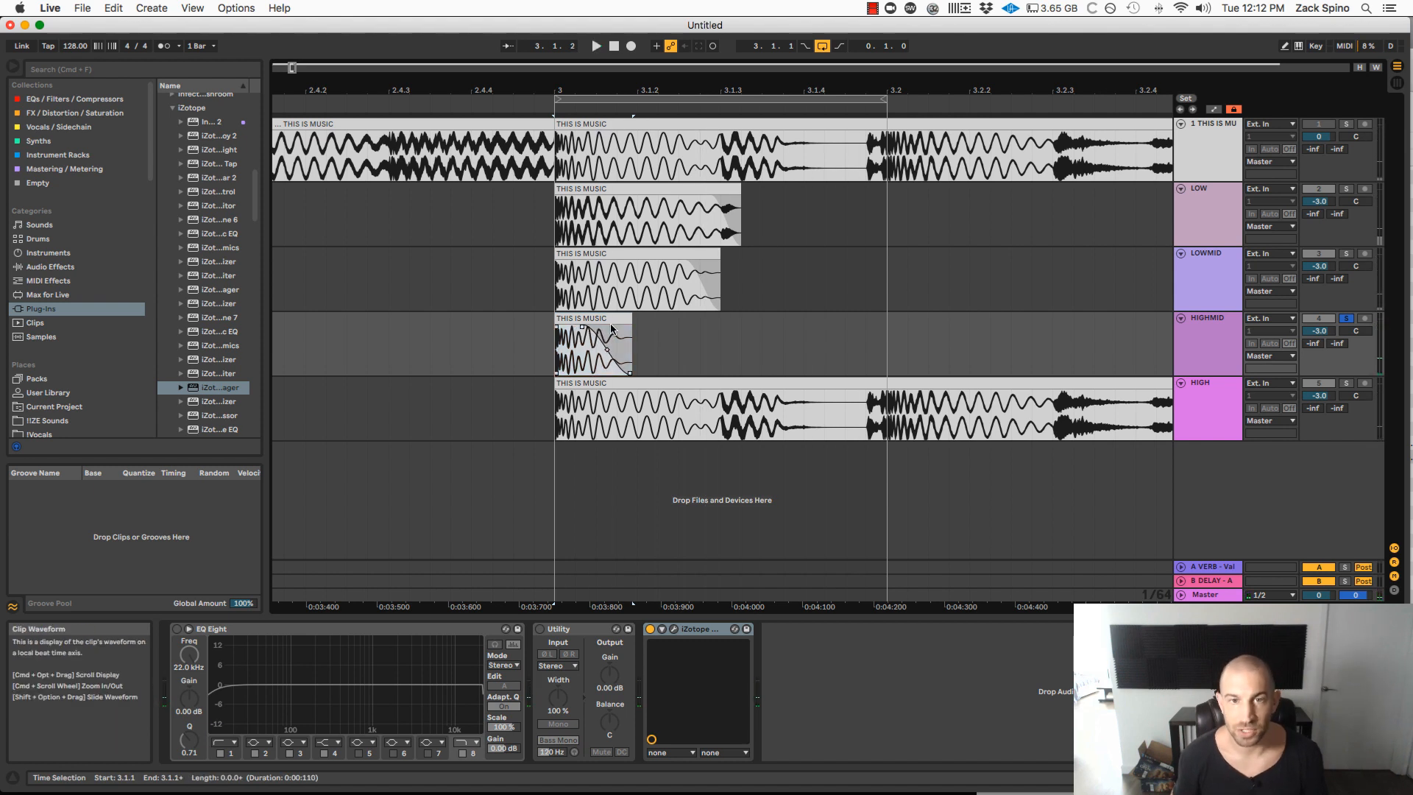
{"action": "key", "text": "space"}
{"action": "mouse_move", "coordinate": [630, 321]}
{"action": "left_mouse_down"}
{"action": "mouse_move", "coordinate": [716, 324]}
{"action": "mouse_move", "coordinate": [618, 317]}
{"action": "left_mouse_up"}
{"action": "key", "text": "space"}
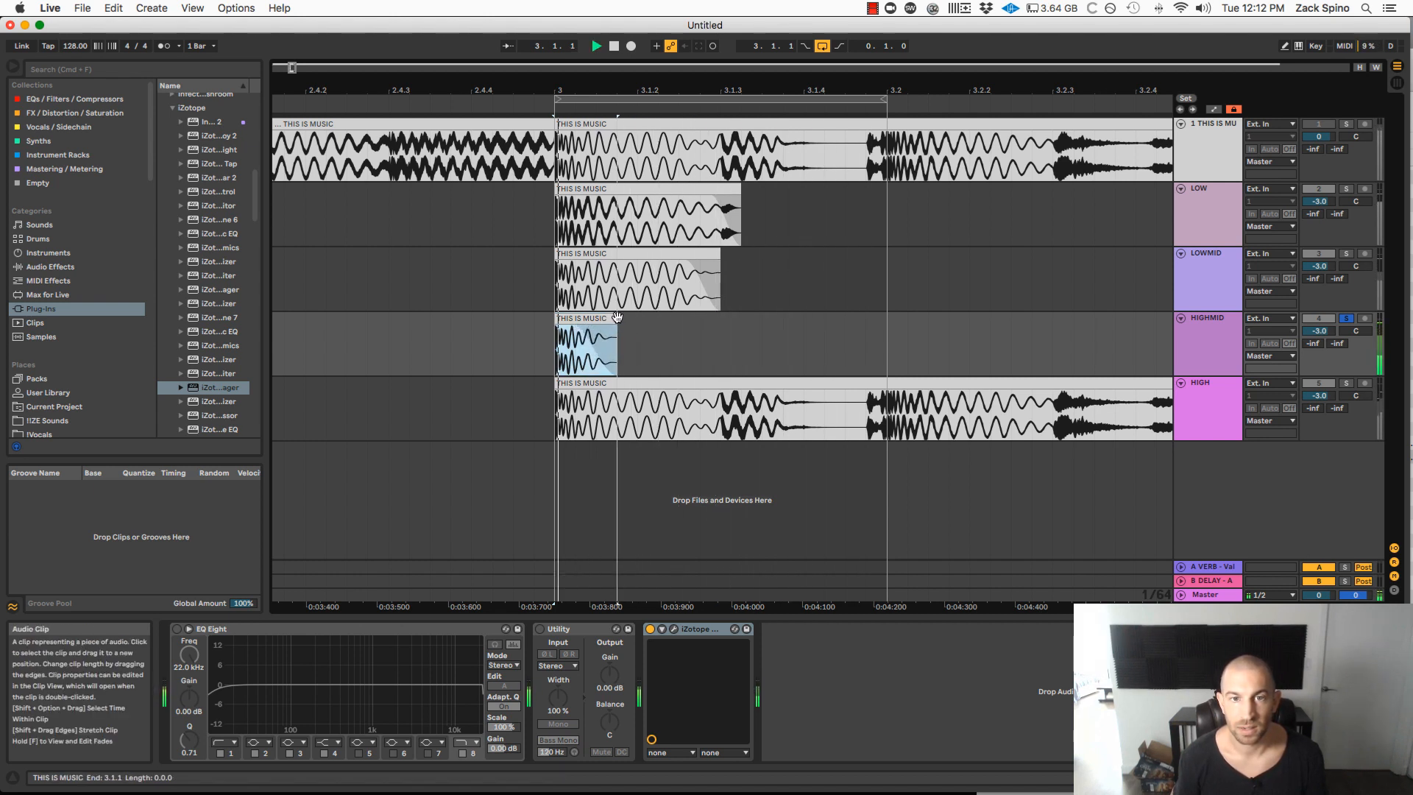
Step: Solo the HIGH track, split its clip at 3.2, and delete the second part
{"action": "left_click", "coordinate": [1346, 383]}
{"action": "left_click", "coordinate": [761, 412]}
{"action": "left_click", "coordinate": [886, 424]}
{"action": "key", "text": "super+e"}
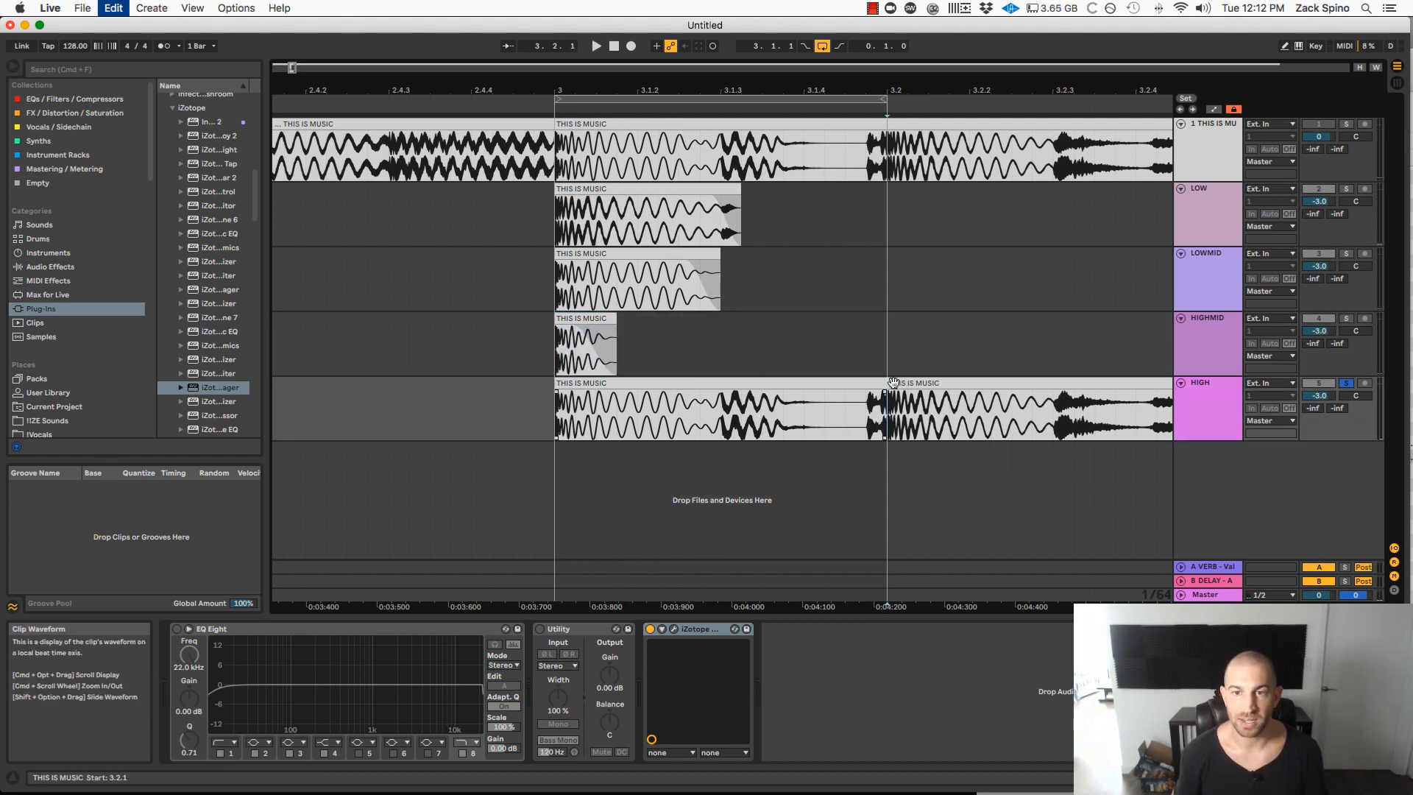
{"action": "left_click", "coordinate": [916, 383]}
{"action": "key", "text": "Delete"}
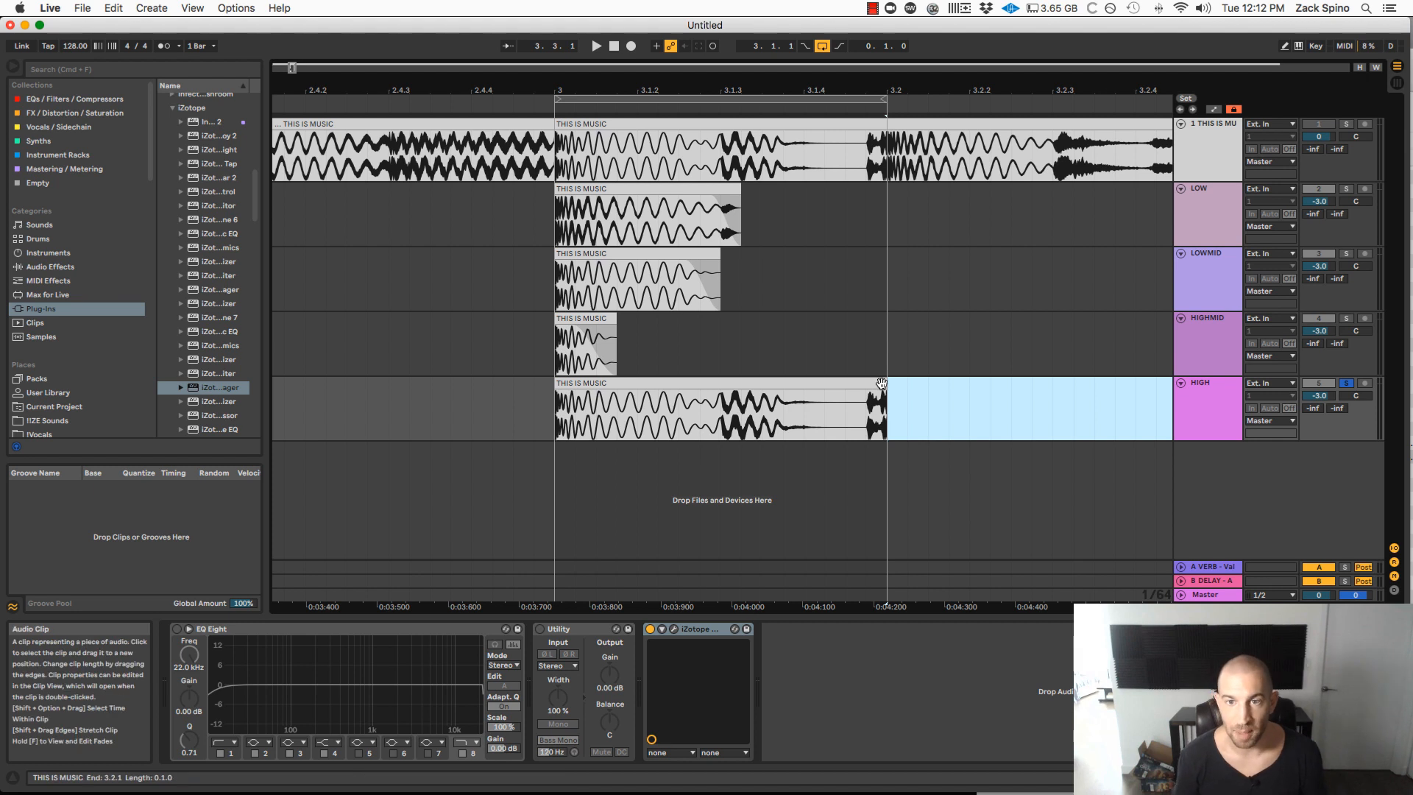
Step: Shorten the HIGH clip to only the brief transient at bar 3, checking the length by ear
{"action": "left_click_drag", "start_coordinate": [884, 384], "coordinate": [727, 405]}
{"action": "key", "text": "space"}
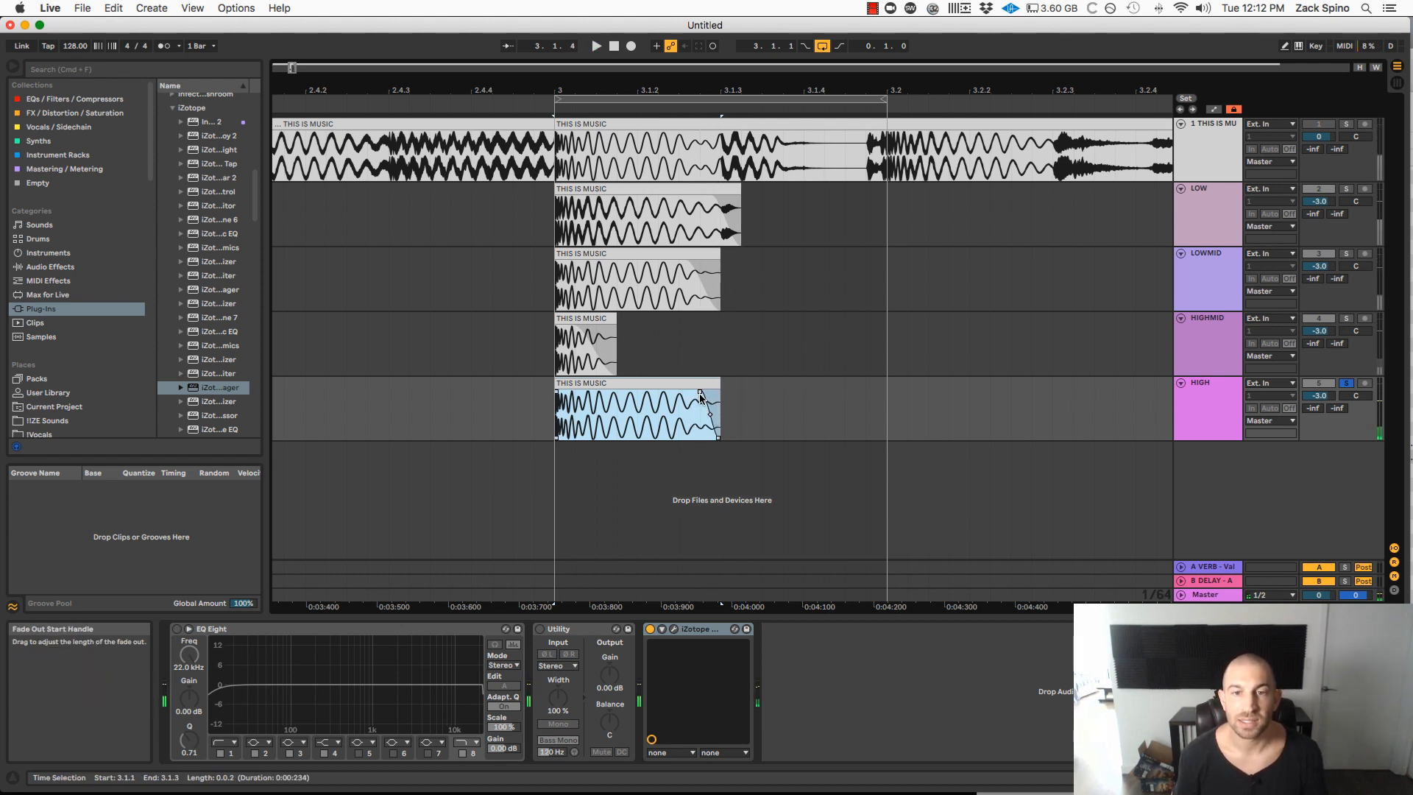
{"action": "key", "text": "space"}
{"action": "left_click_drag", "start_coordinate": [719, 390], "coordinate": [579, 390]}
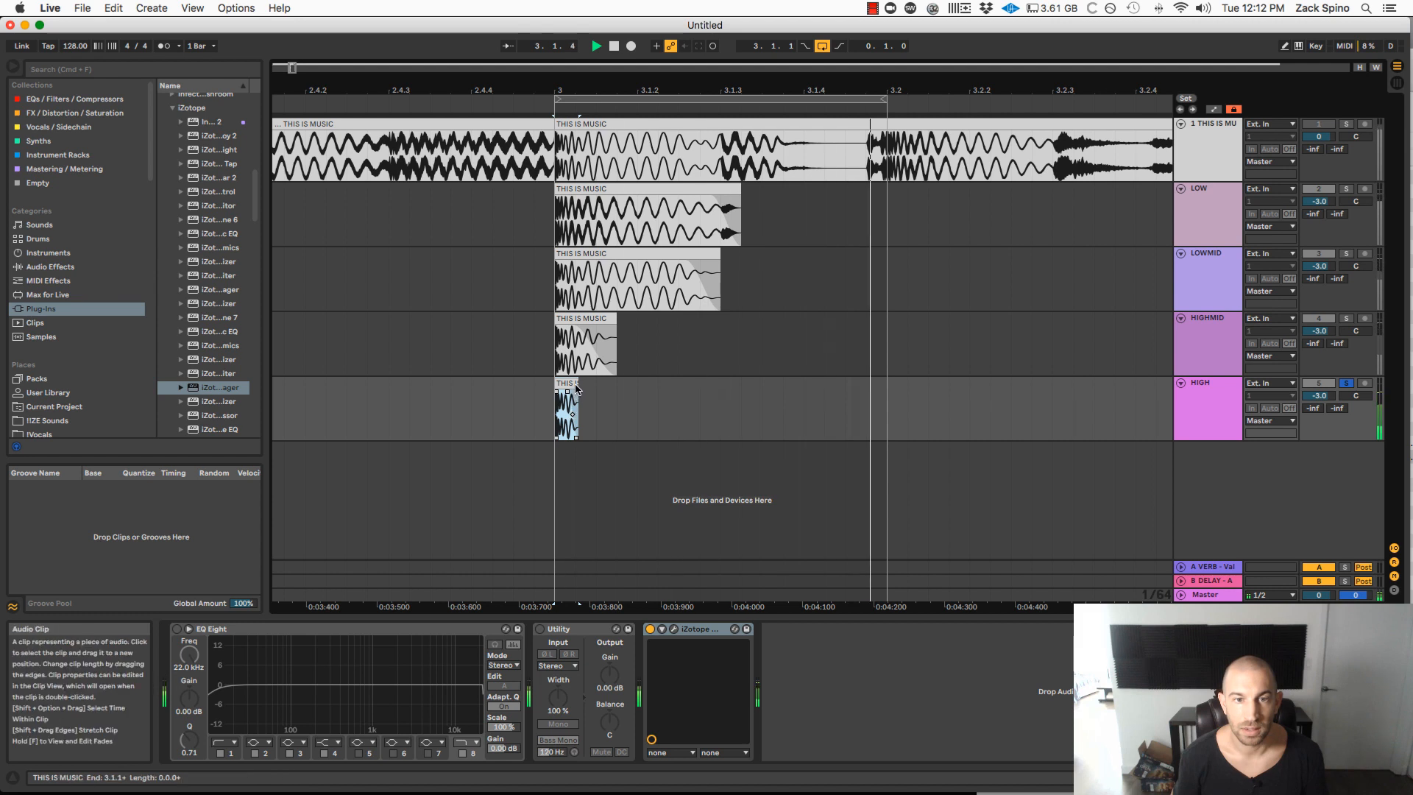
Step: Lengthen the HIGH clip slightly and play the hit with the LOW, LOWMID, HIGHMID and HIGH tracks soloed together
{"action": "mouse_move", "coordinate": [578, 385]}
{"action": "left_mouse_down"}
{"action": "mouse_move", "coordinate": [596, 385]}
{"action": "mouse_move", "coordinate": [567, 395]}
{"action": "mouse_move", "coordinate": [589, 384]}
{"action": "left_mouse_up"}
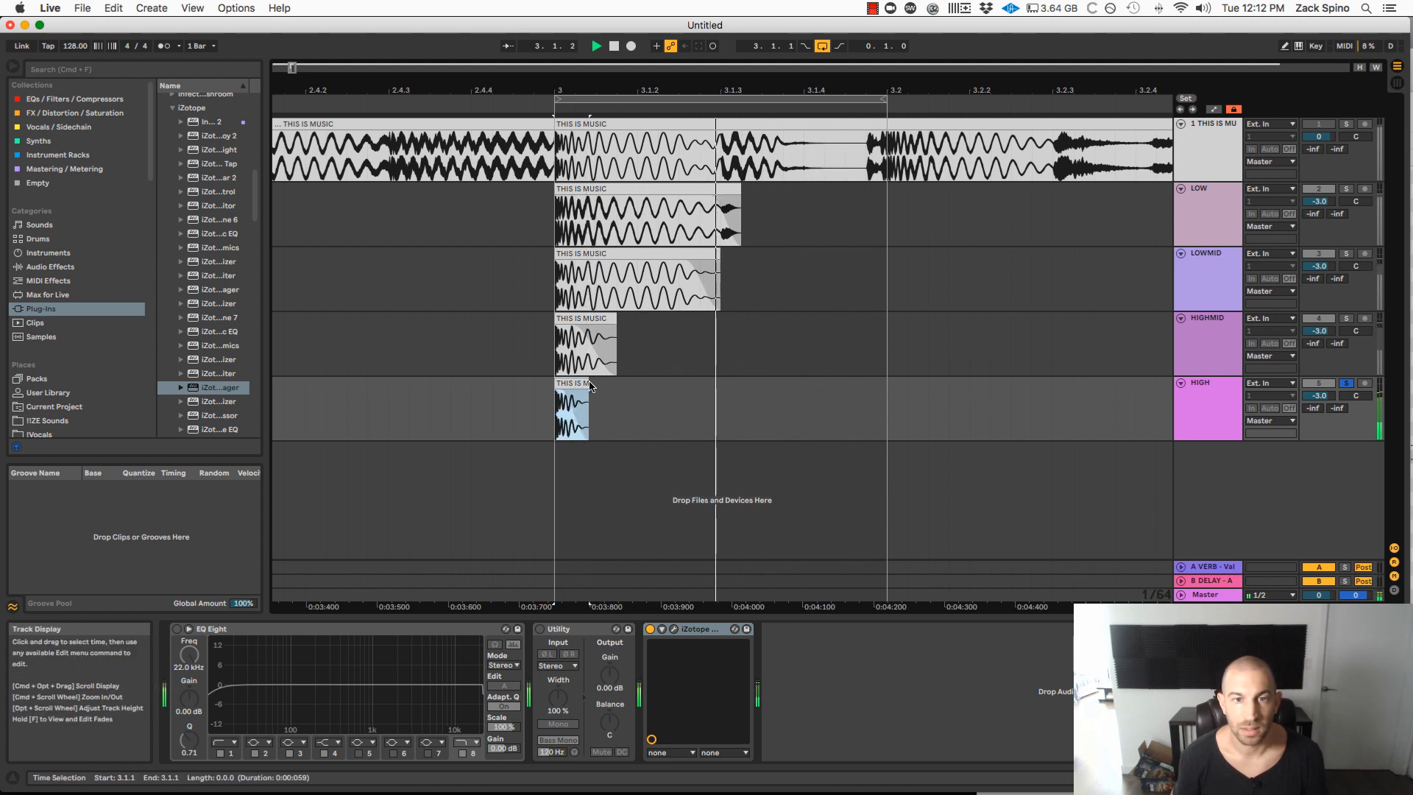
{"action": "left_click", "coordinate": [1345, 318]}
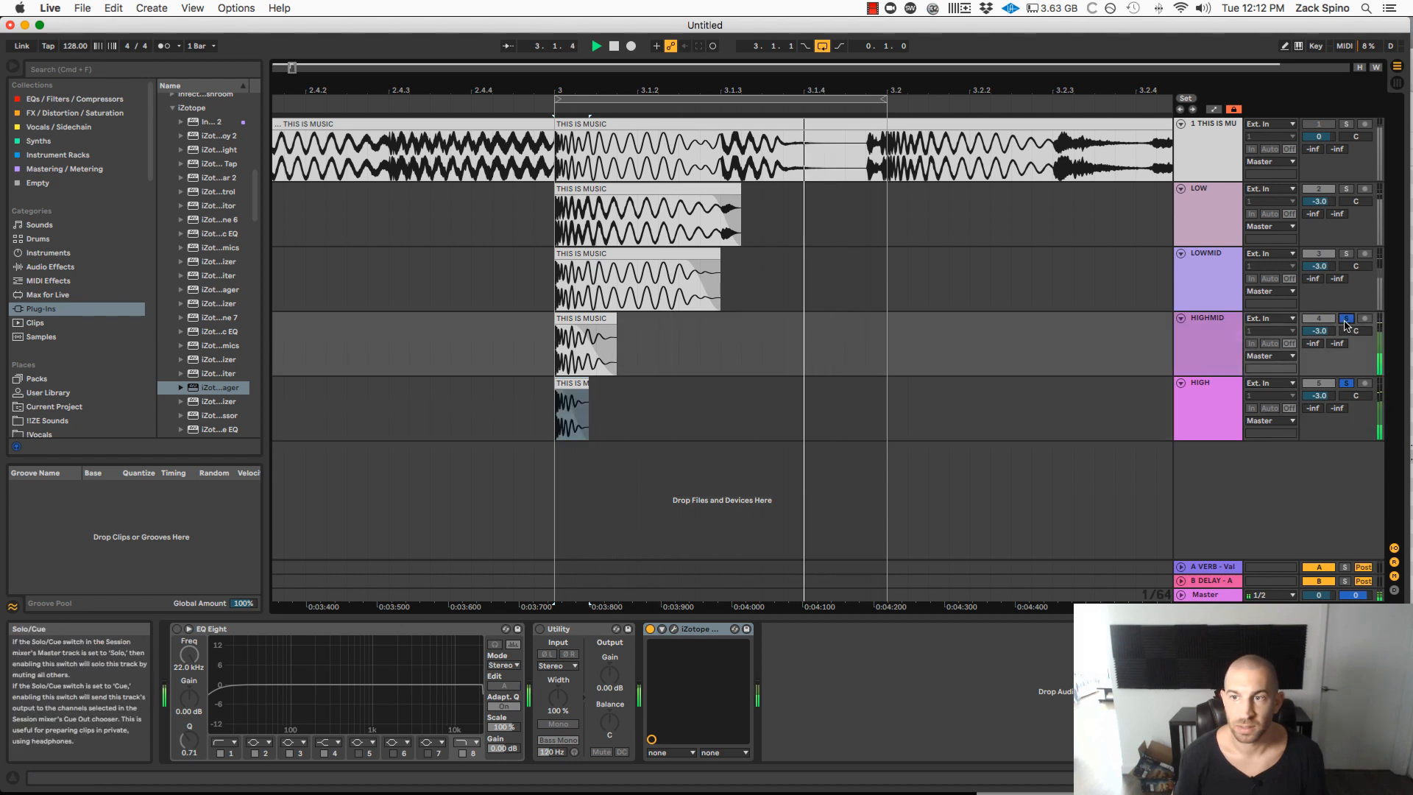
{"action": "left_click", "coordinate": [1345, 189]}
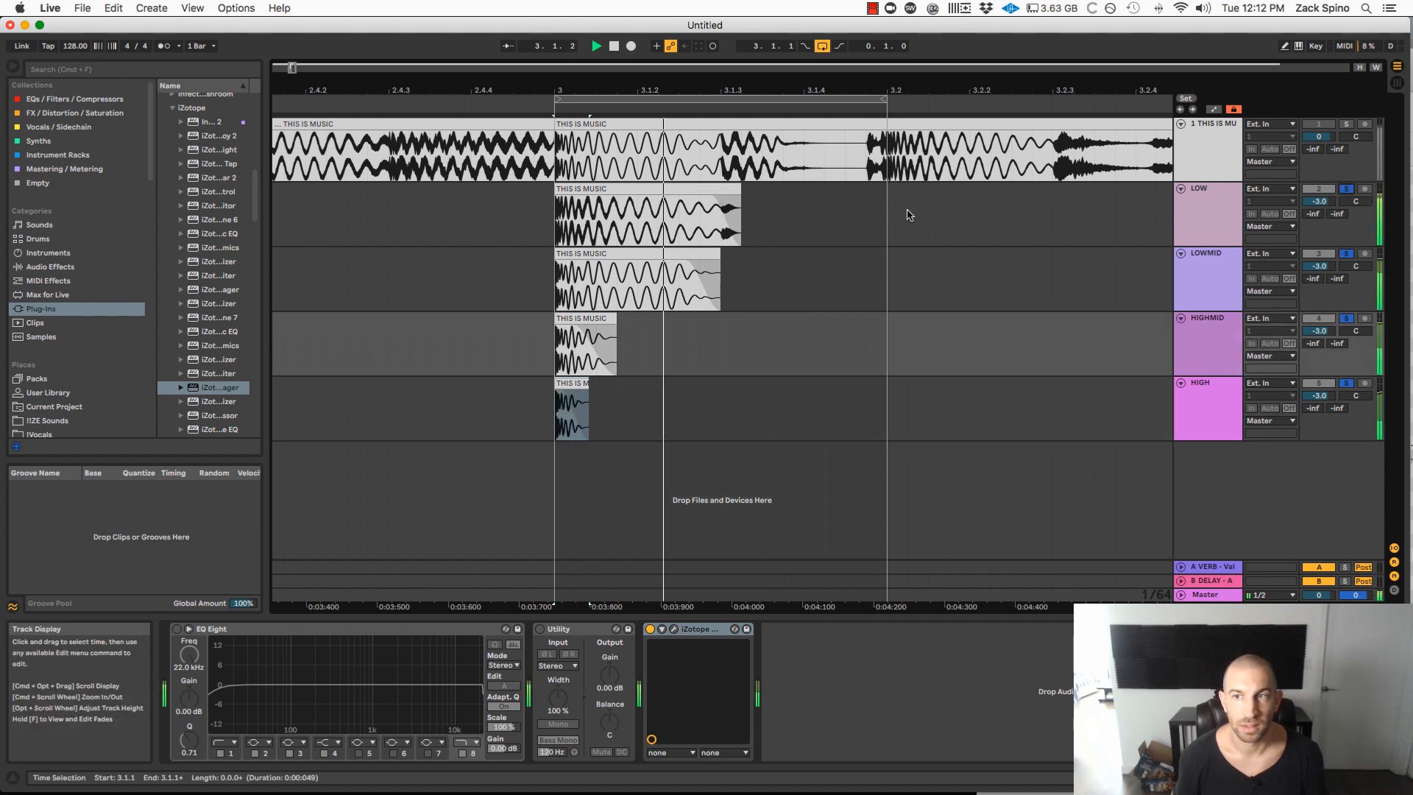
{"action": "left_click_drag", "start_coordinate": [584, 89], "coordinate": [584, 78]}
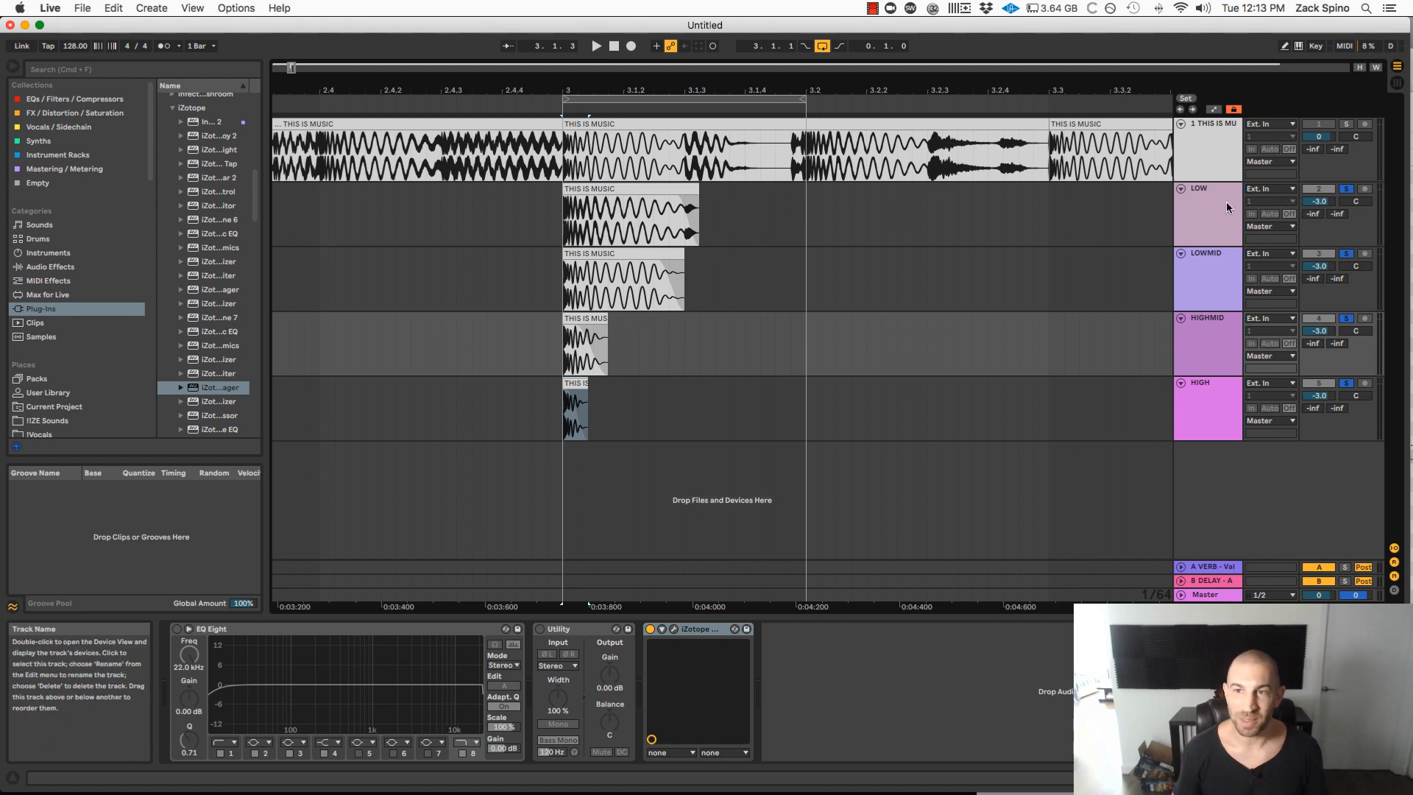
{"action": "left_click_drag", "start_coordinate": [811, 86], "coordinate": [646, 80]}
{"action": "key", "text": "space"}
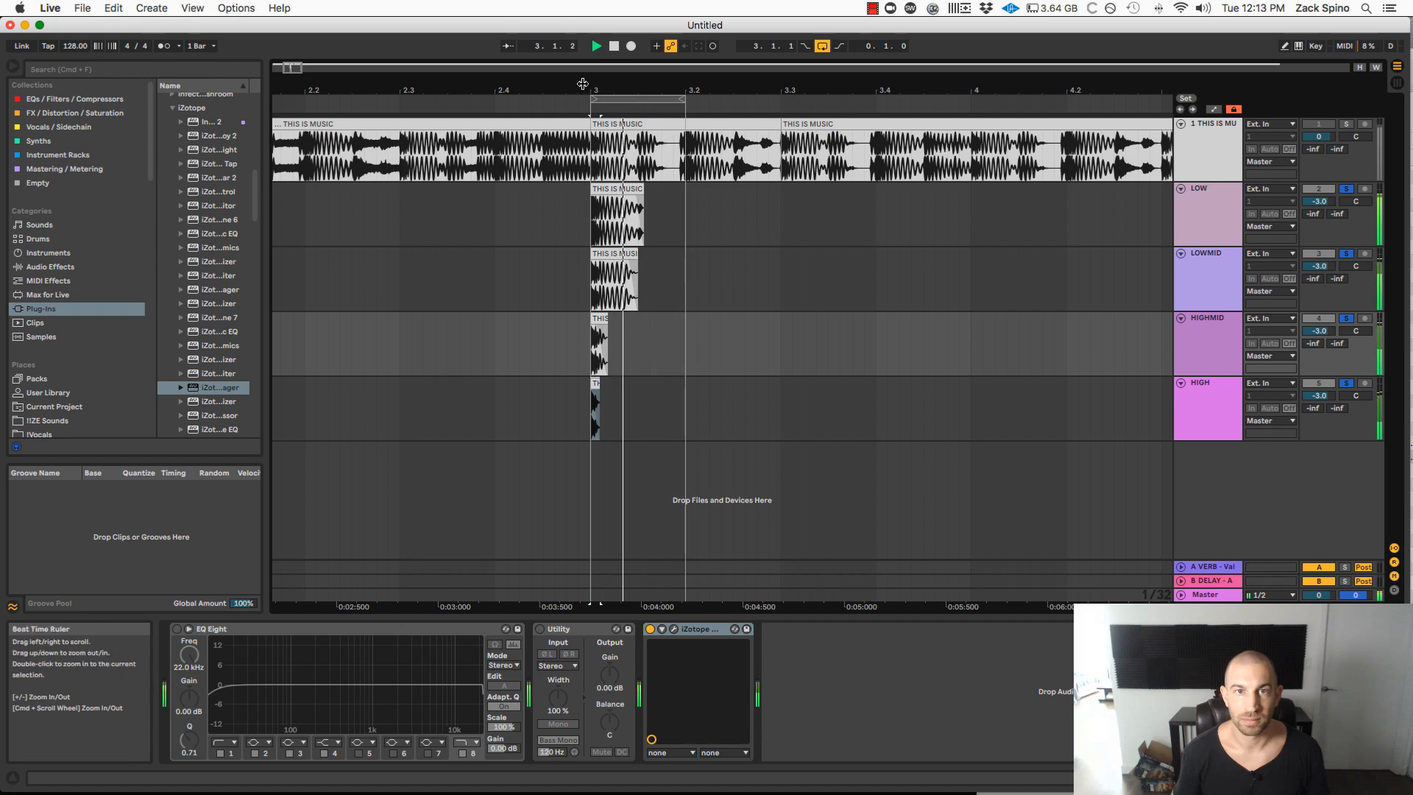
{"action": "key", "text": "space"}
Step: Add a curved fade-out to the HIGH clip, starting just after its opening transient, and listen to the combined bands
{"action": "left_click_drag", "start_coordinate": [583, 82], "coordinate": [584, 147]}
{"action": "left_click_drag", "start_coordinate": [720, 416], "coordinate": [672, 395]}
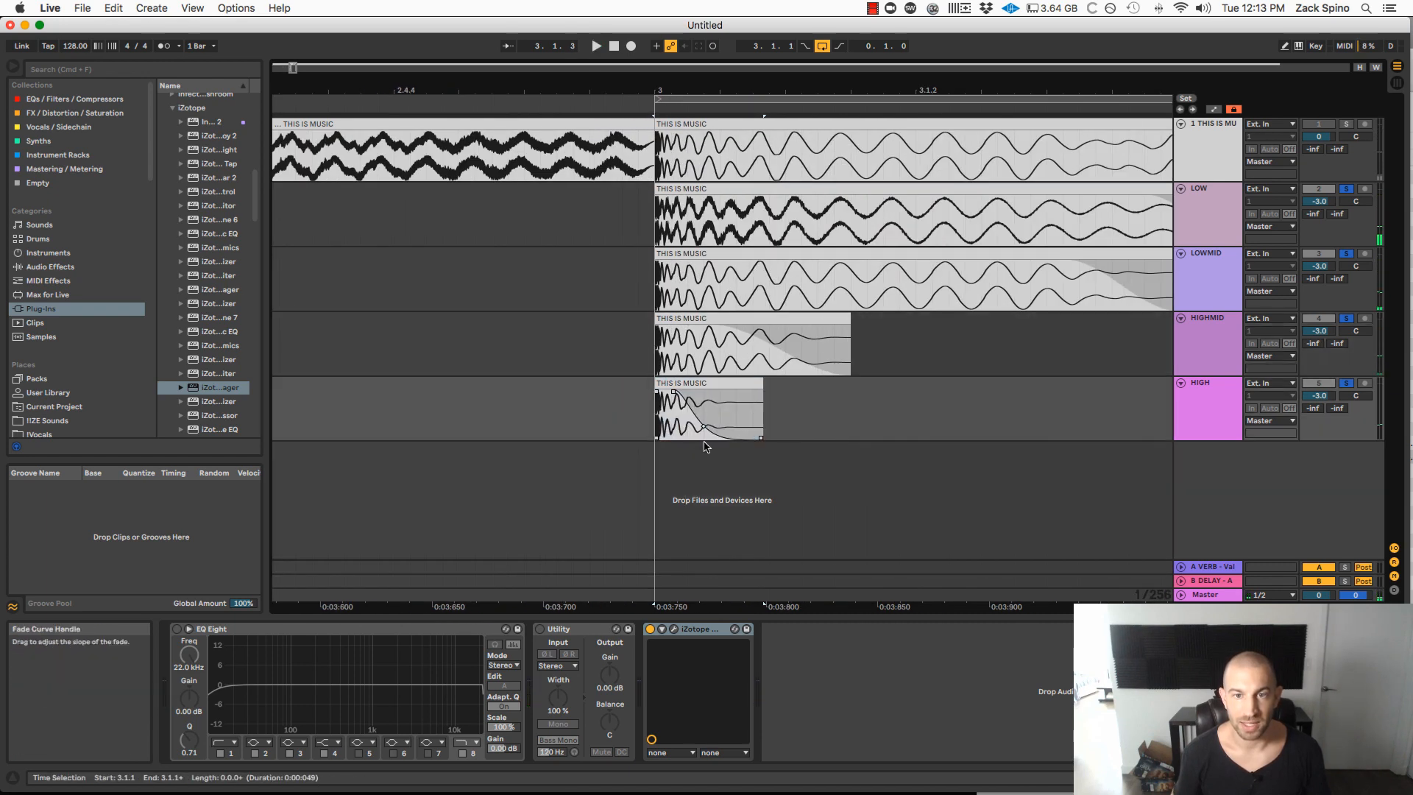
{"action": "key", "text": "space"}
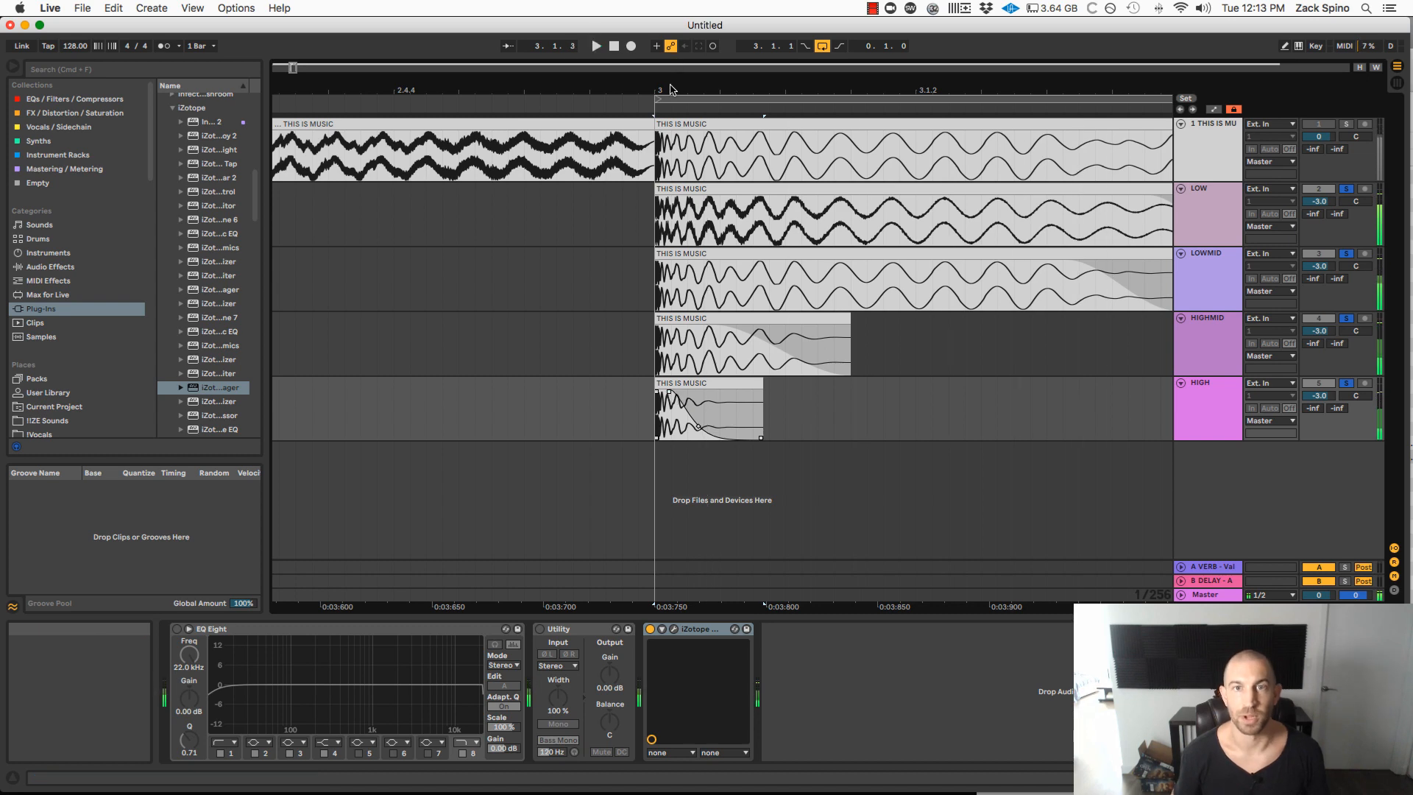
{"action": "left_click_drag", "start_coordinate": [668, 89], "coordinate": [669, 29]}
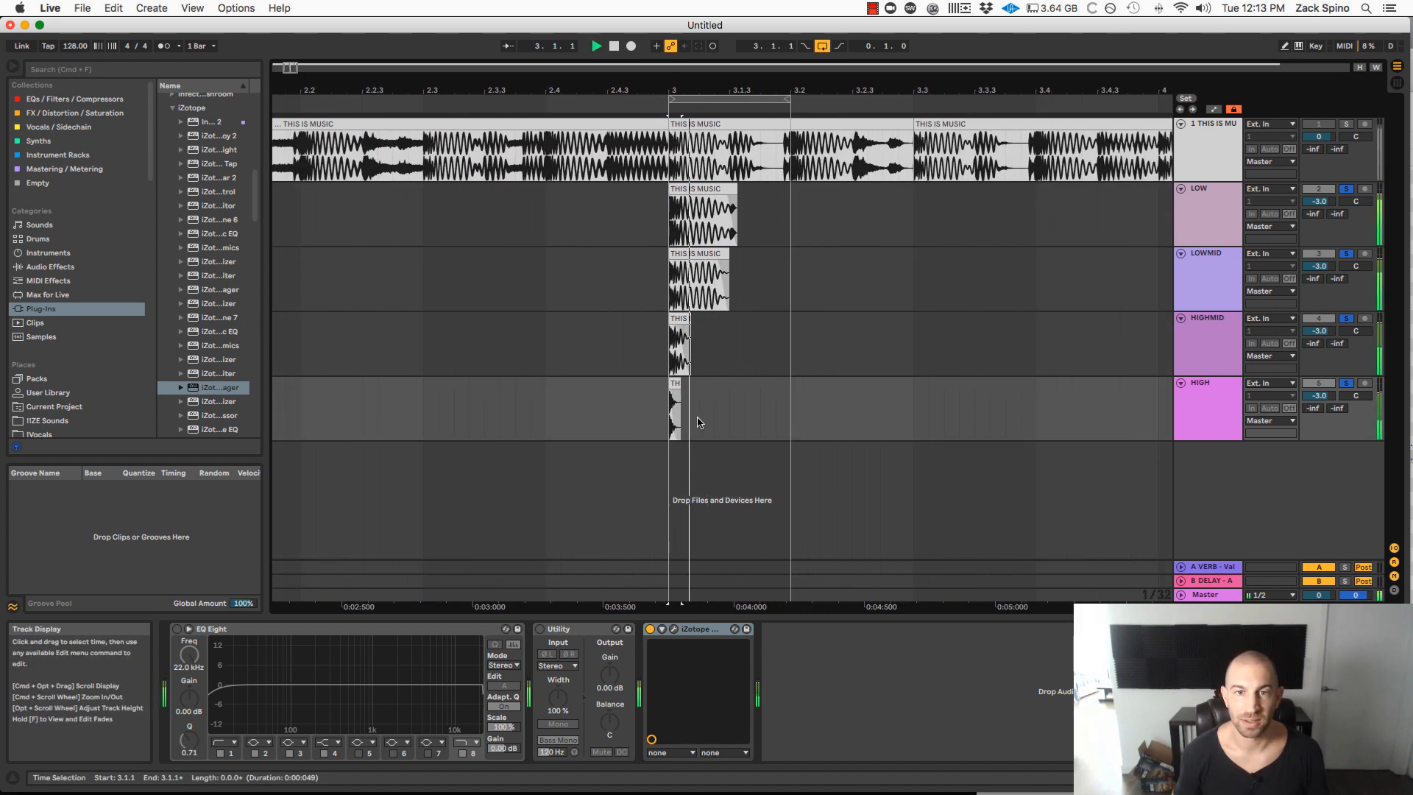
{"action": "key", "text": "space"}
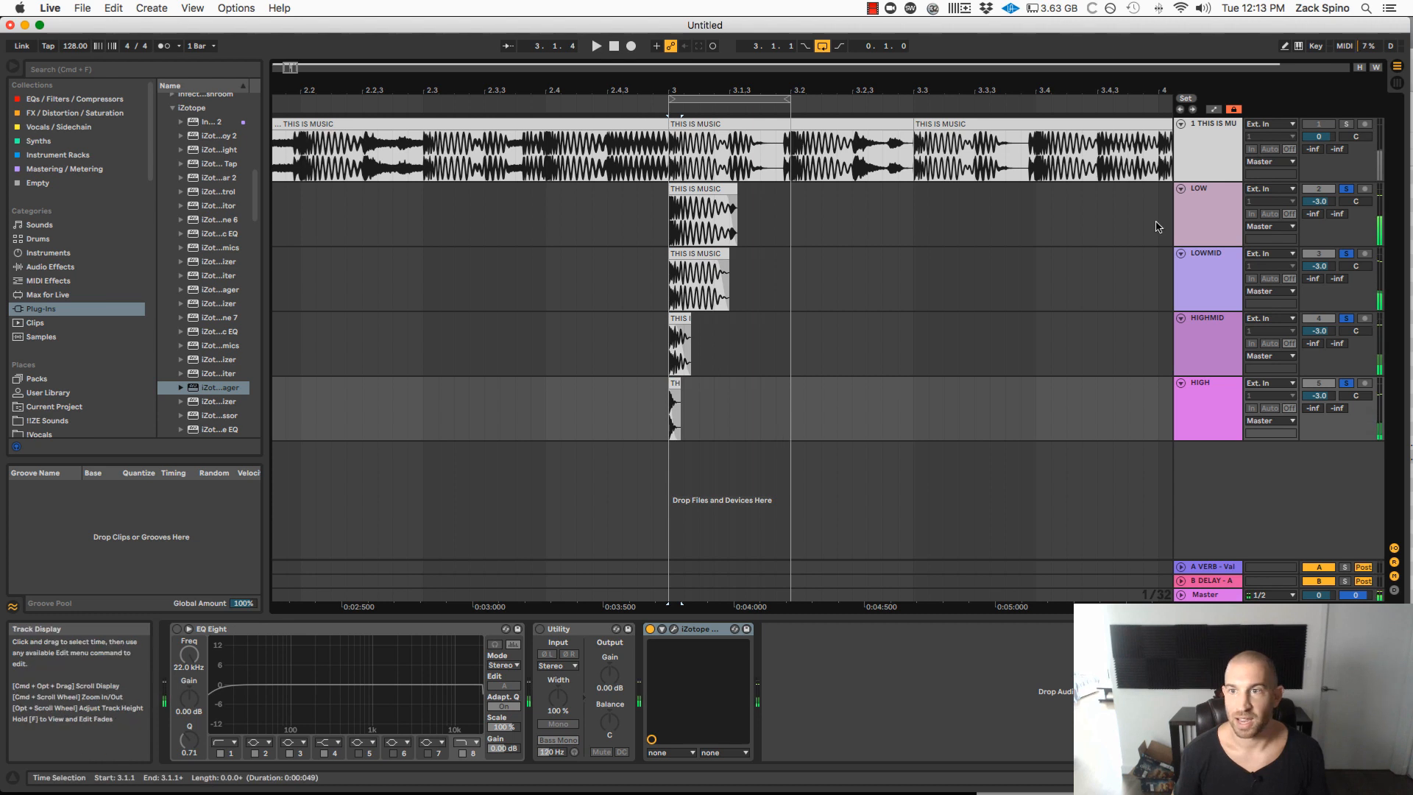
Step: Insert a new audio track below the HIGH track
{"action": "left_click", "coordinate": [1204, 231]}
{"action": "left_click", "coordinate": [1207, 400], "text": "shift"}
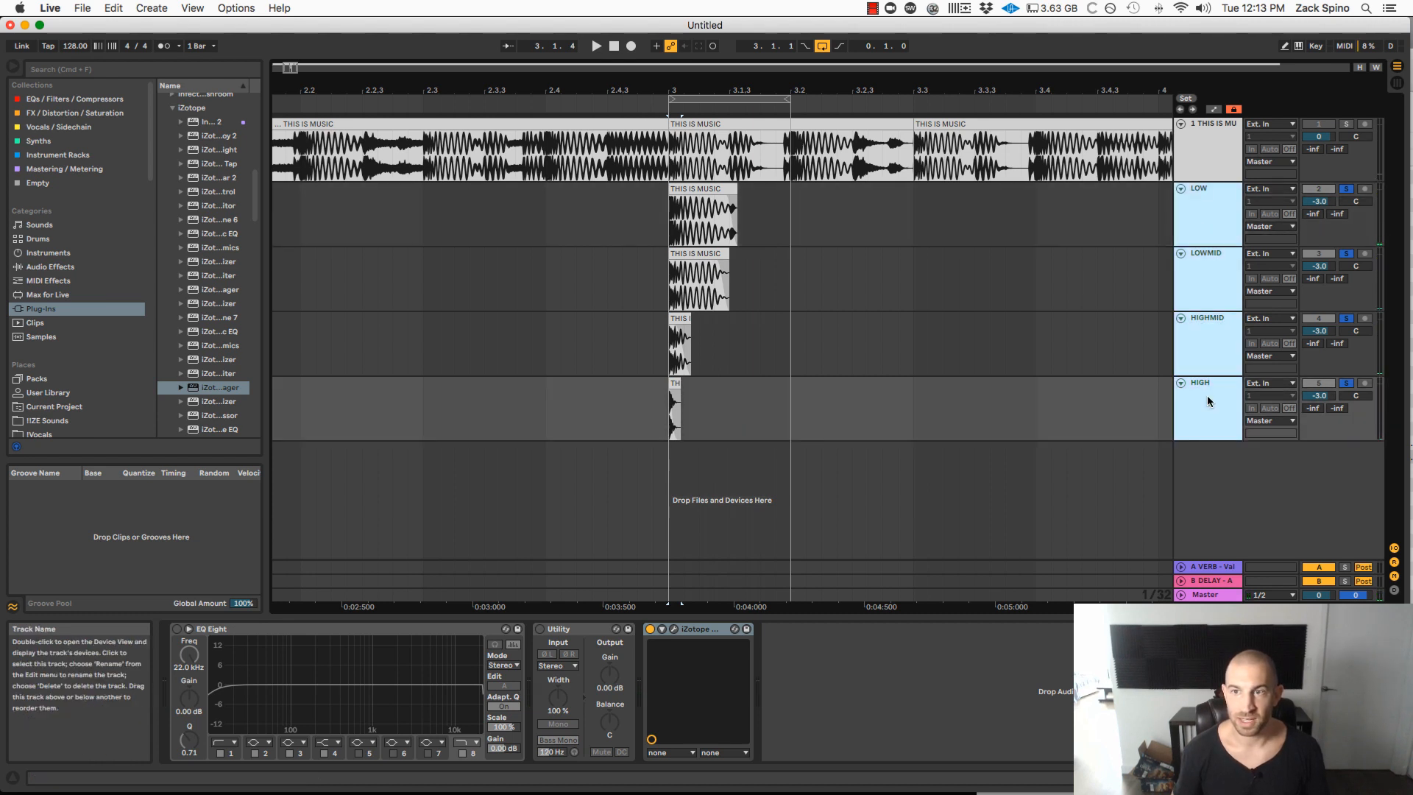
{"action": "right_click", "coordinate": [1212, 462]}
{"action": "left_click", "coordinate": [1222, 468]}
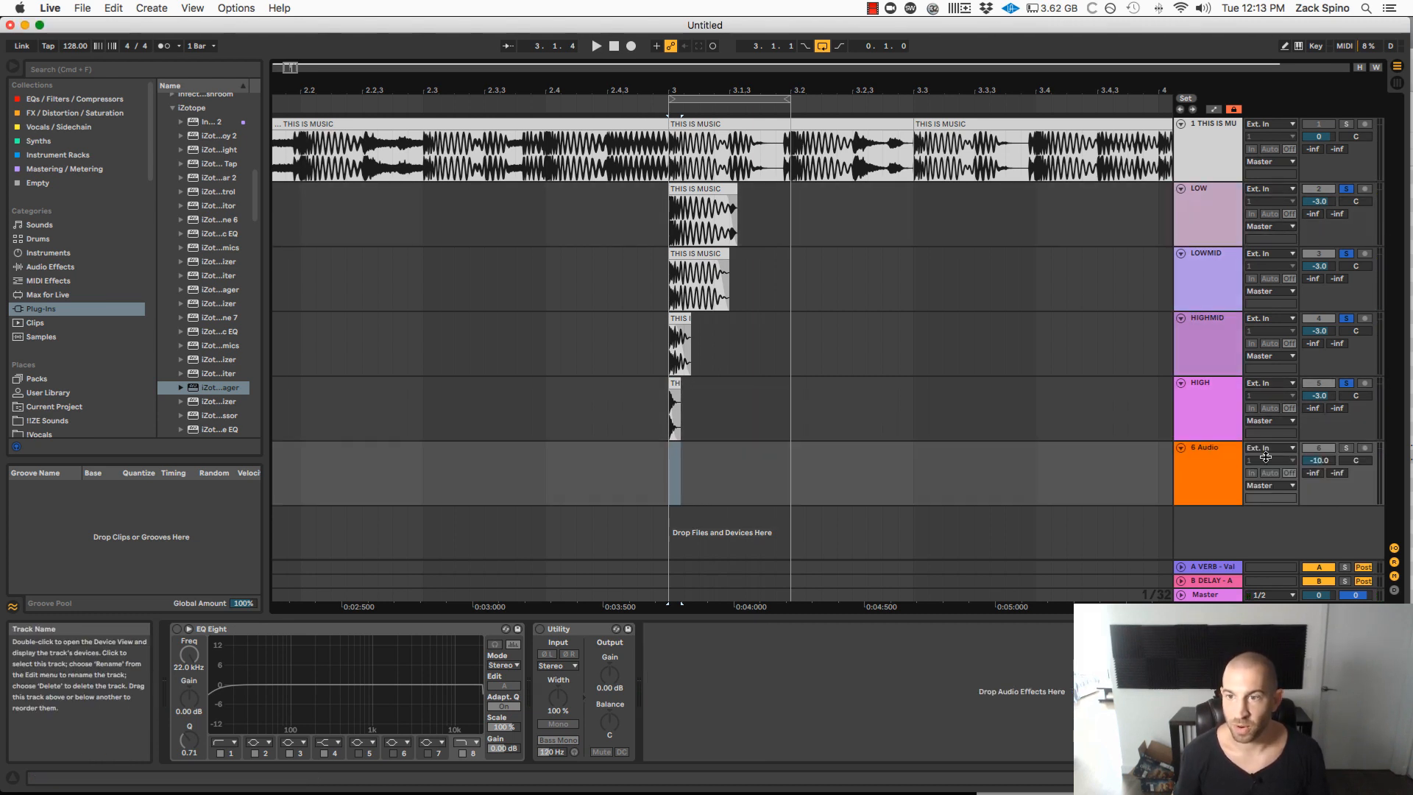
Step: Set the new audio track's input to Resampling and record the soloed bands from bar 3 with the loop extended to one bar
{"action": "left_click", "coordinate": [1269, 447]}
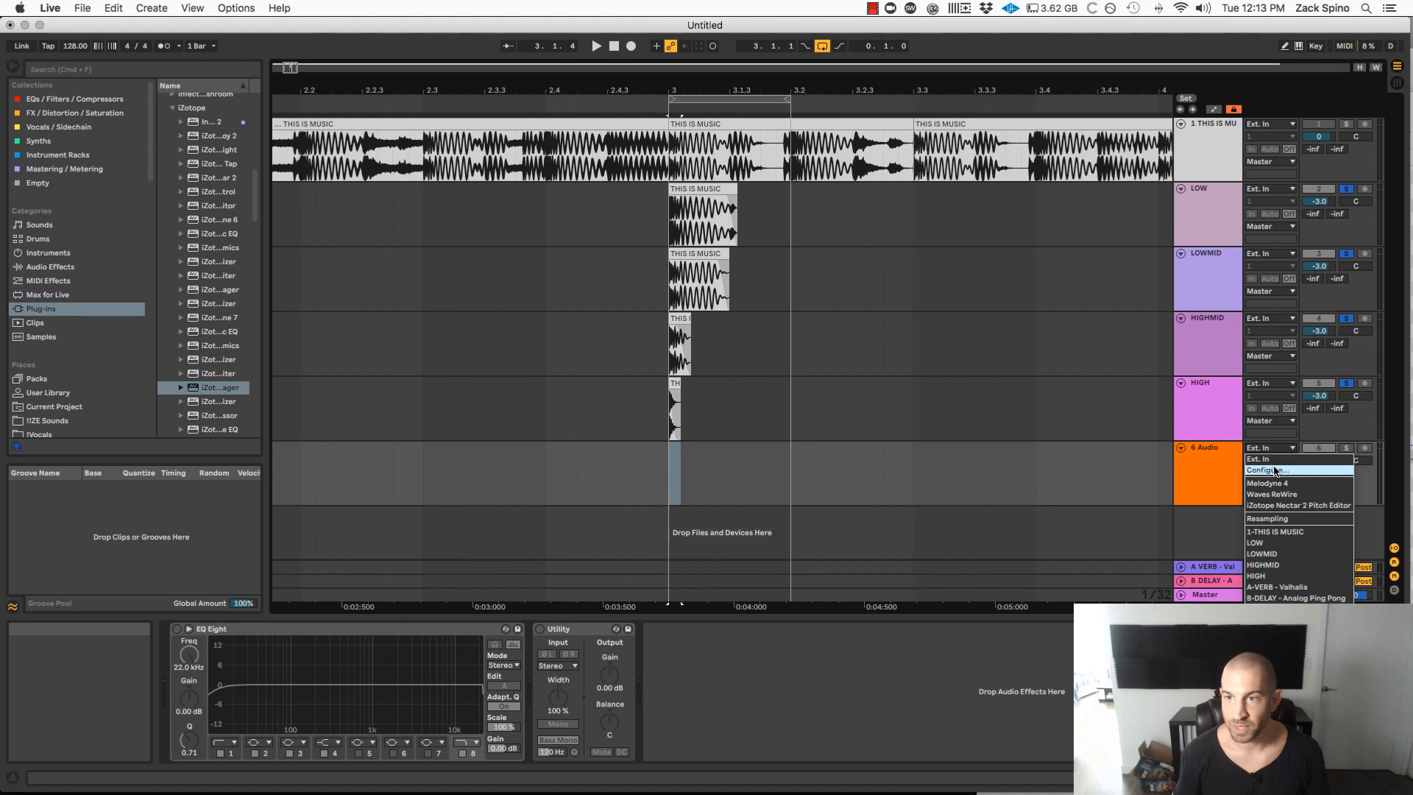
{"action": "left_click", "coordinate": [1267, 519]}
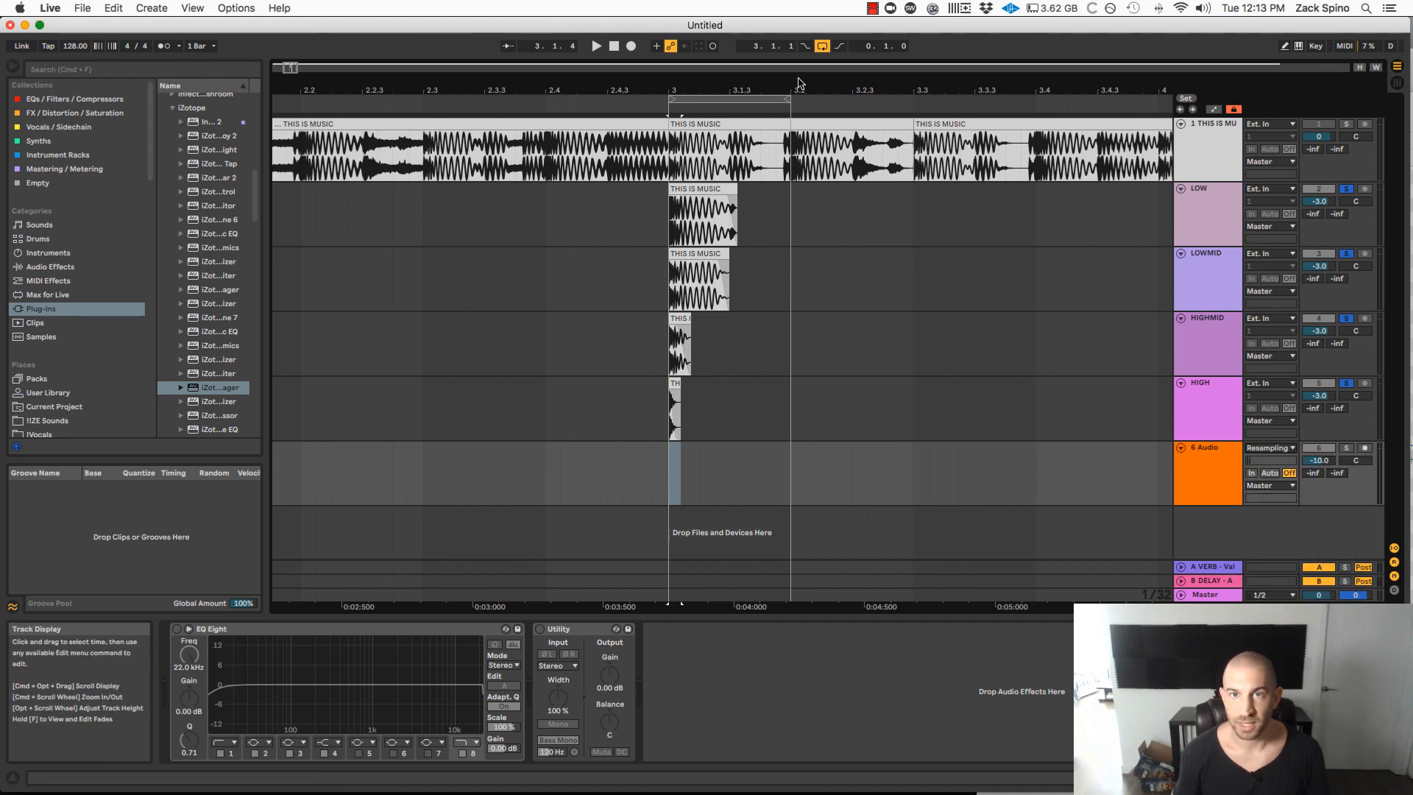
{"action": "left_click_drag", "start_coordinate": [789, 85], "coordinate": [697, 105]}
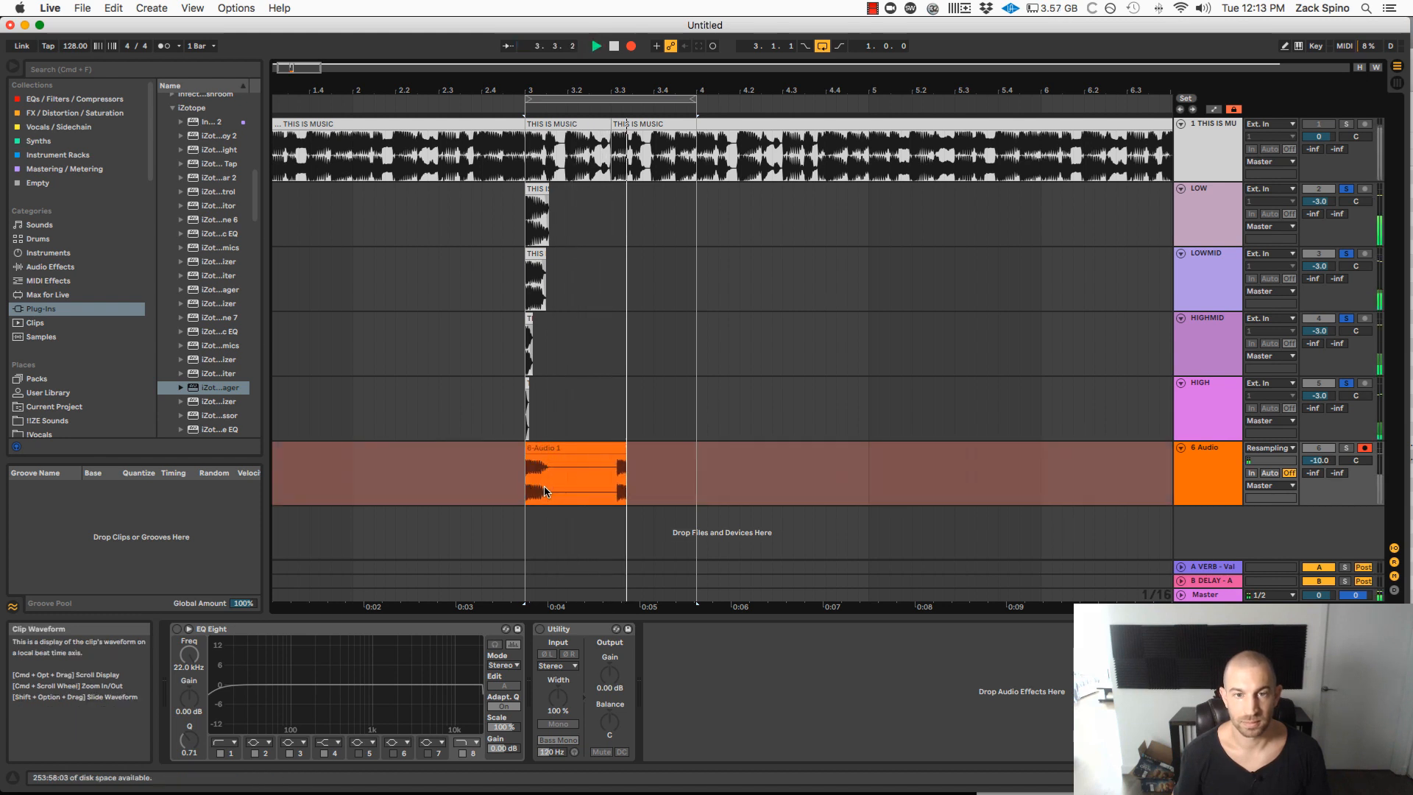
Step: Rename the newly recorded track as FULL KICK
{"action": "left_click", "coordinate": [1202, 457]}
{"action": "key", "text": "super+r"}
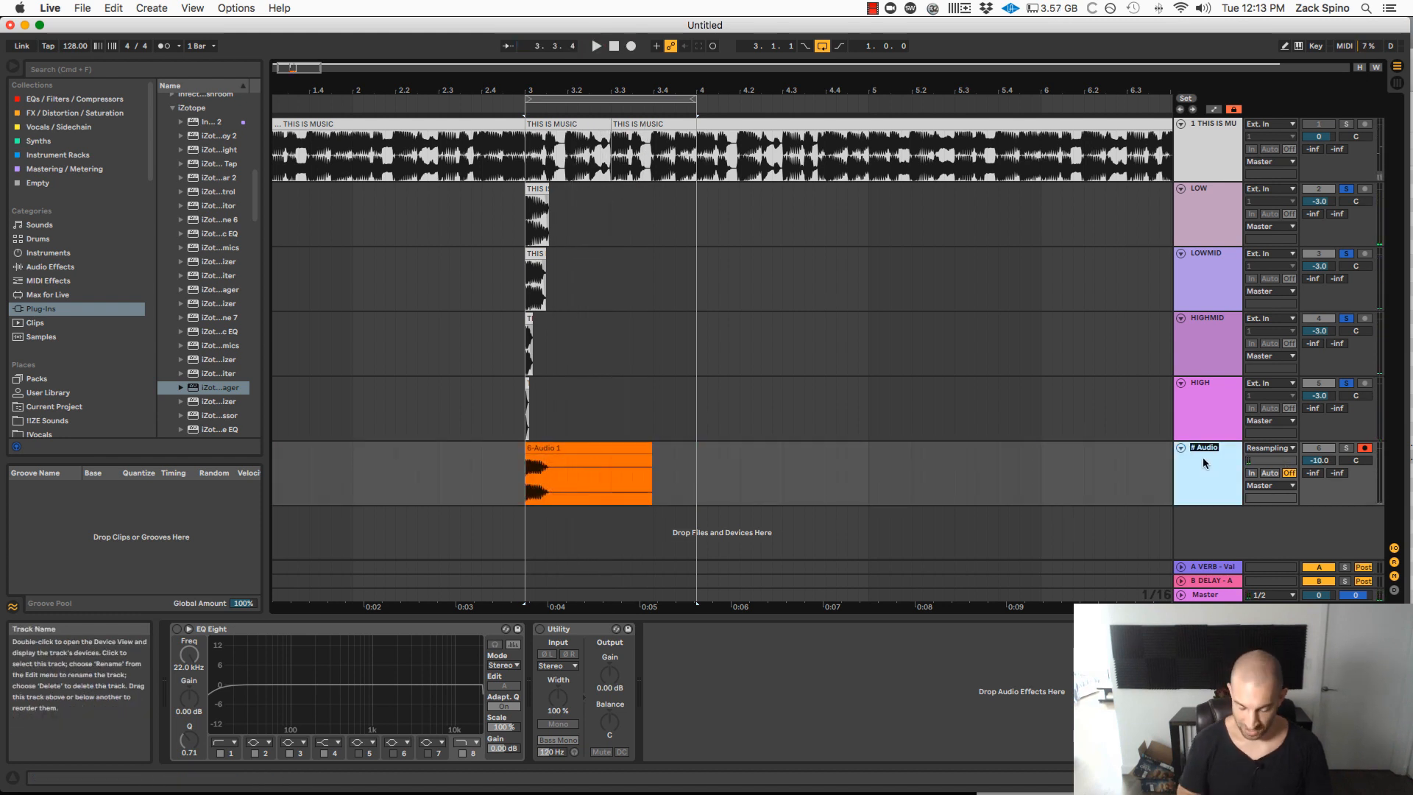
{"action": "type", "text": "FULL KICK"}
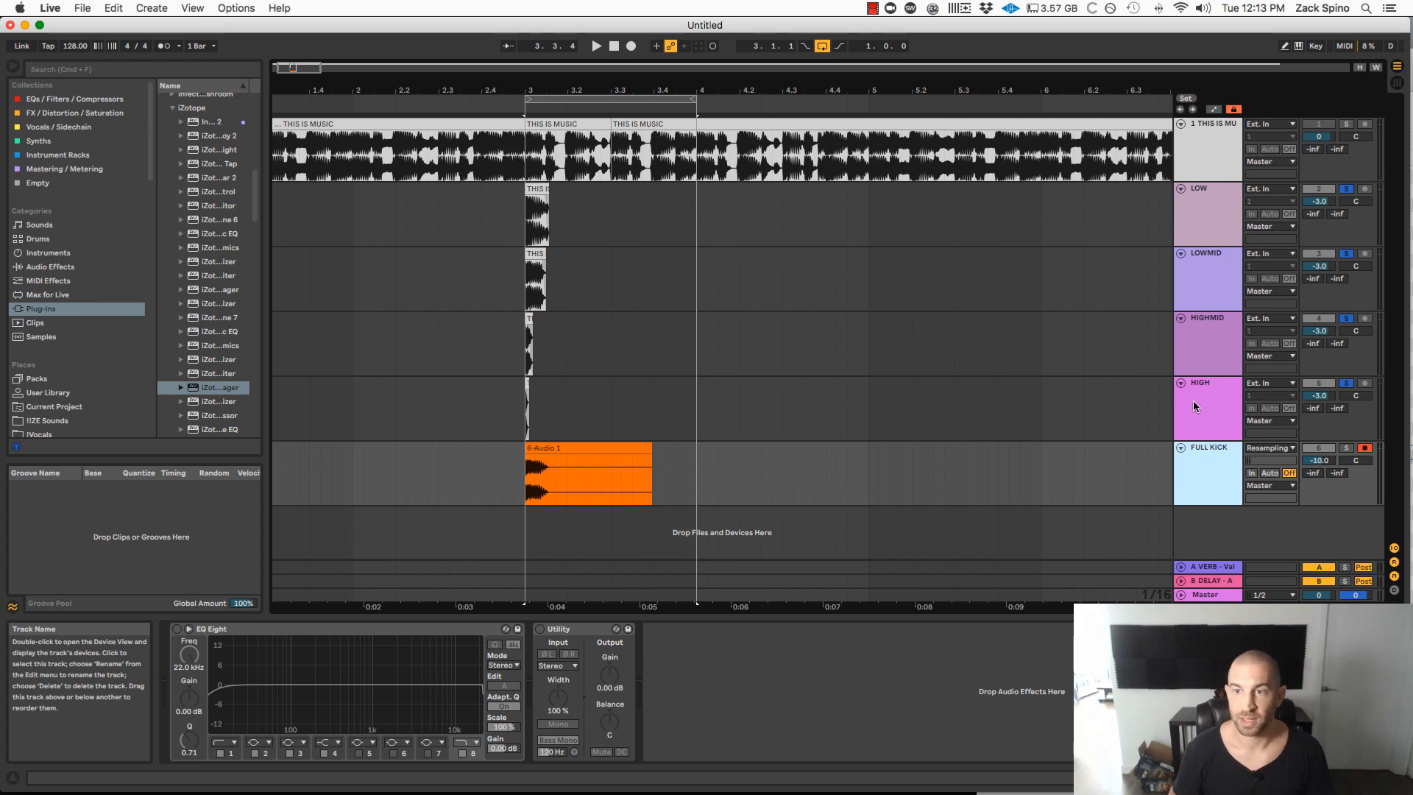
Step: Fold the LOW, LOWMID, HIGHMID and HIGH tracks together and turn off their solos
{"action": "left_click", "coordinate": [1194, 400]}
{"action": "left_click", "coordinate": [1207, 214], "text": "shift"}
{"action": "left_click", "coordinate": [1179, 189]}
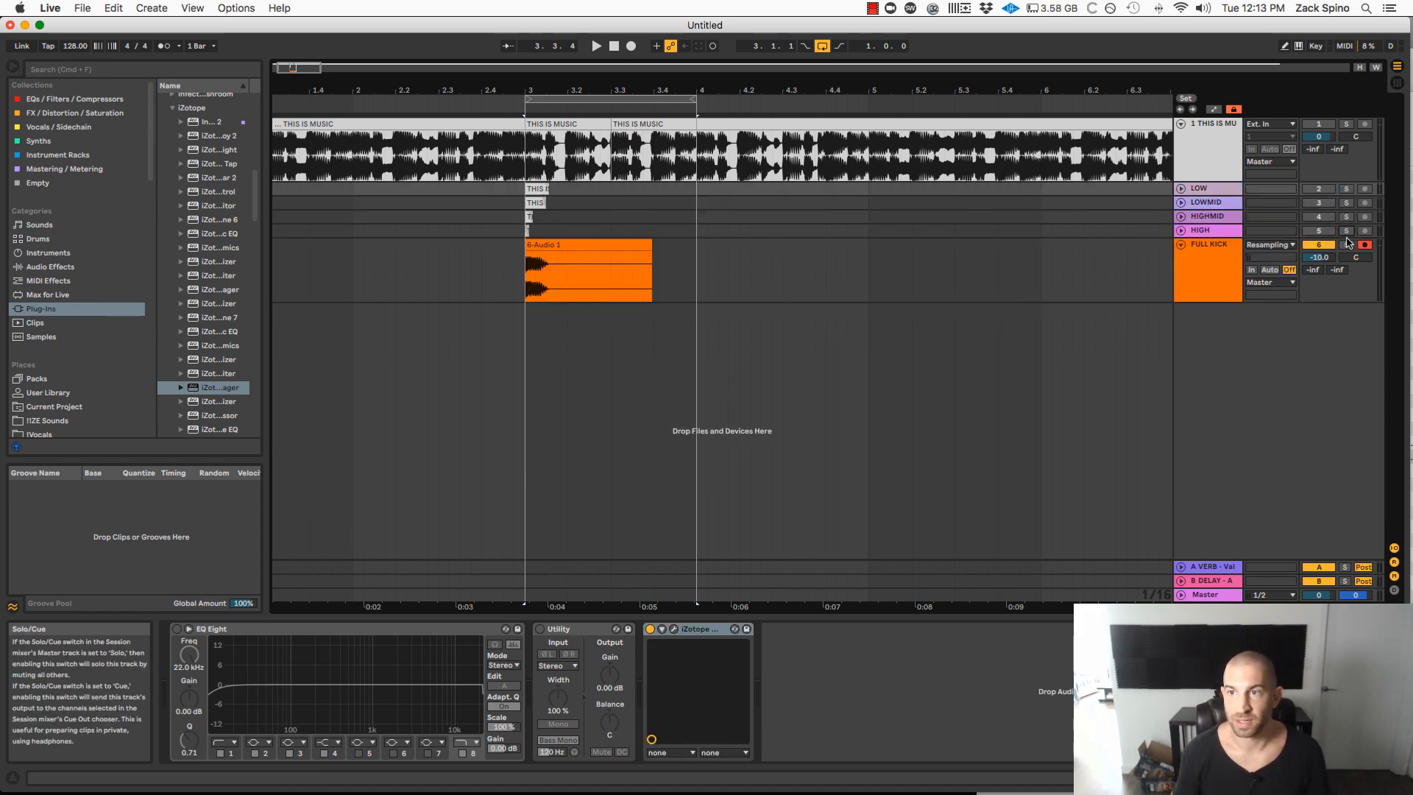
Step: Shorten the recorded FULL KICK clip to one beat and duplicate it three times to fill bar 3
{"action": "left_click", "coordinate": [593, 249]}
{"action": "left_click_drag", "start_coordinate": [652, 250], "coordinate": [571, 256]}
{"action": "key", "text": "super+d"}
{"action": "key", "text": "super+d"}
{"action": "key", "text": "super+d"}
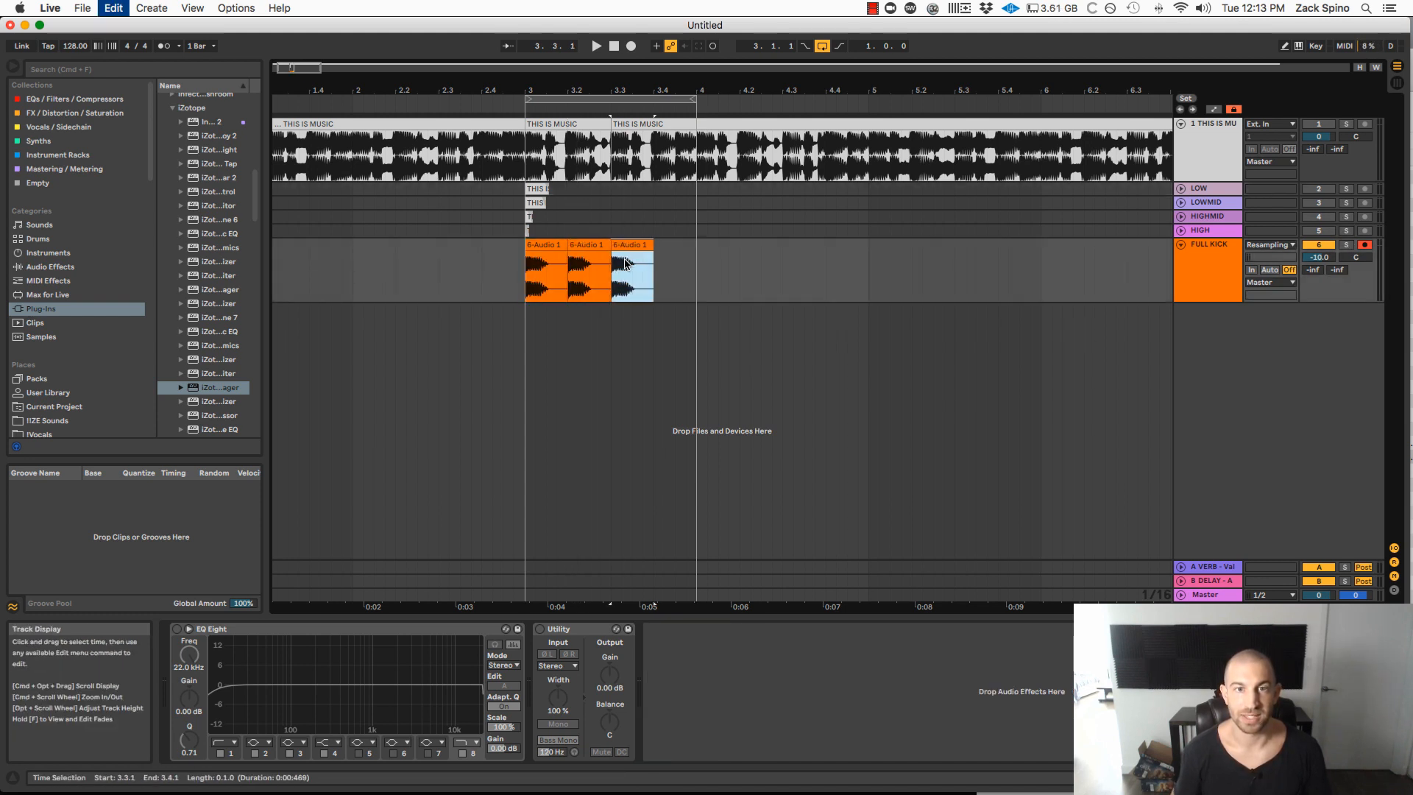
Step: Solo the FULL KICK track, set its volume to 0 dB, and listen to the looped kicks
{"action": "left_click", "coordinate": [1319, 245]}
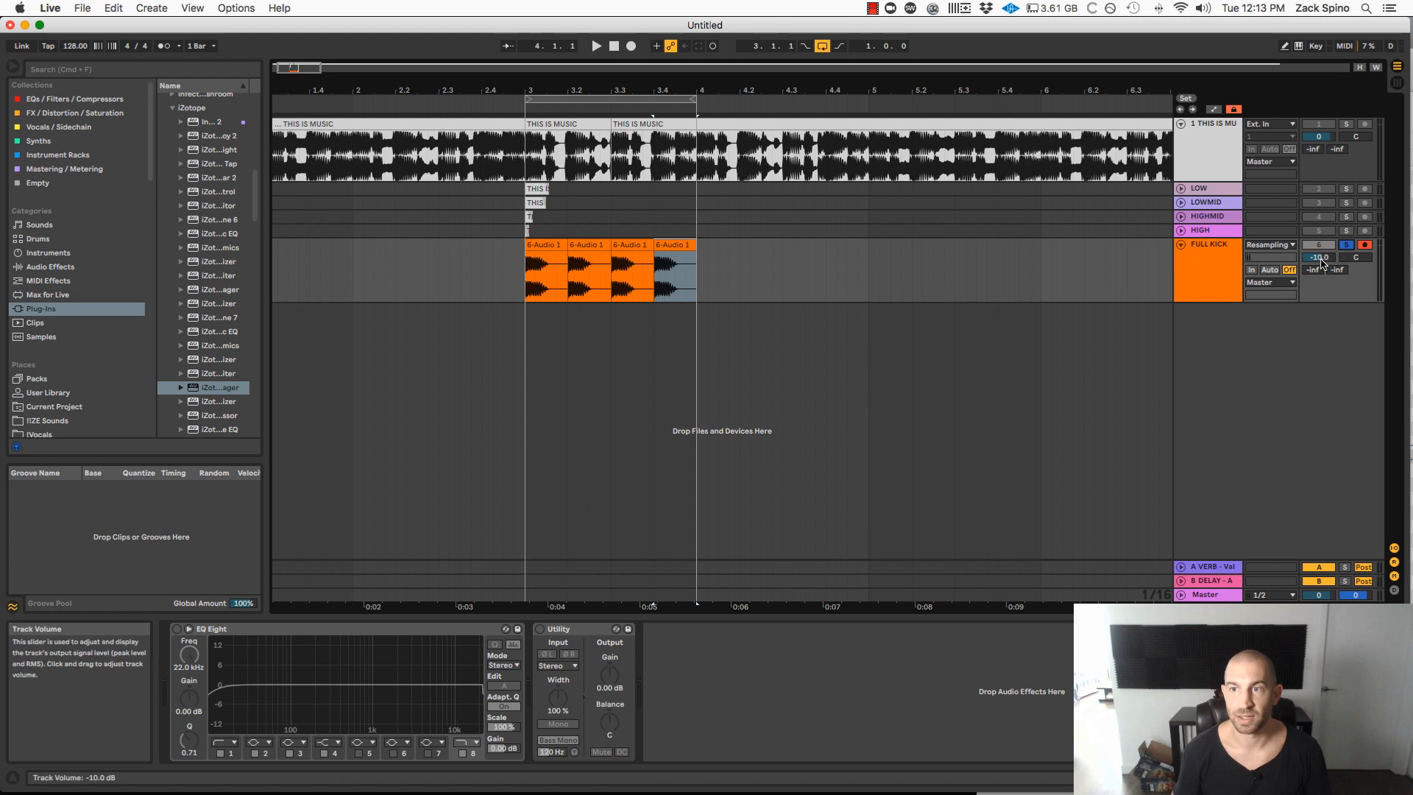
{"action": "key", "text": "space"}
{"action": "key", "text": "s"}
{"action": "double_click", "coordinate": [1319, 258]}
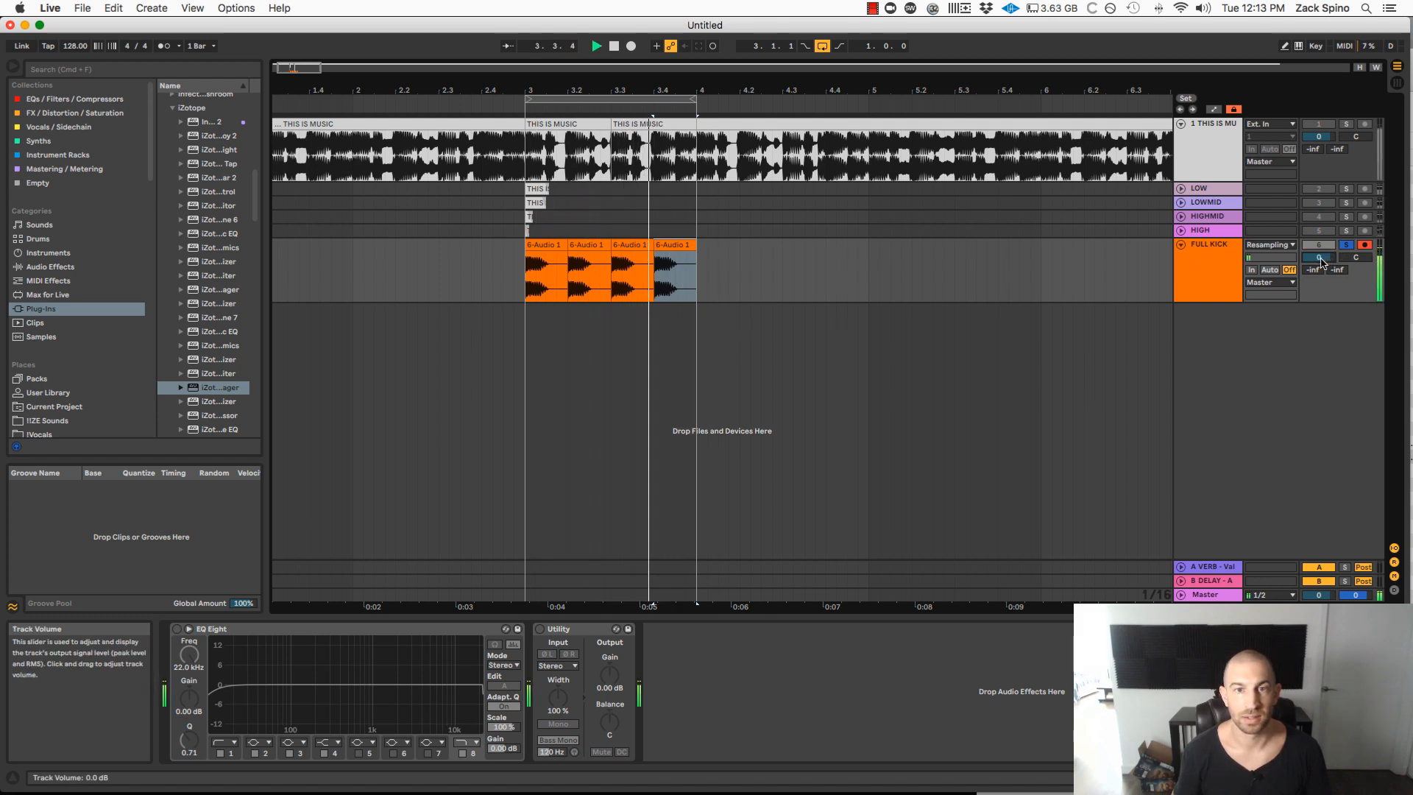
{"action": "key", "text": "space"}
Step: Compare the THIS IS MUSIC reference with the resampled kick by switching the solo between the two tracks during playback
{"action": "left_click", "coordinate": [1346, 124]}
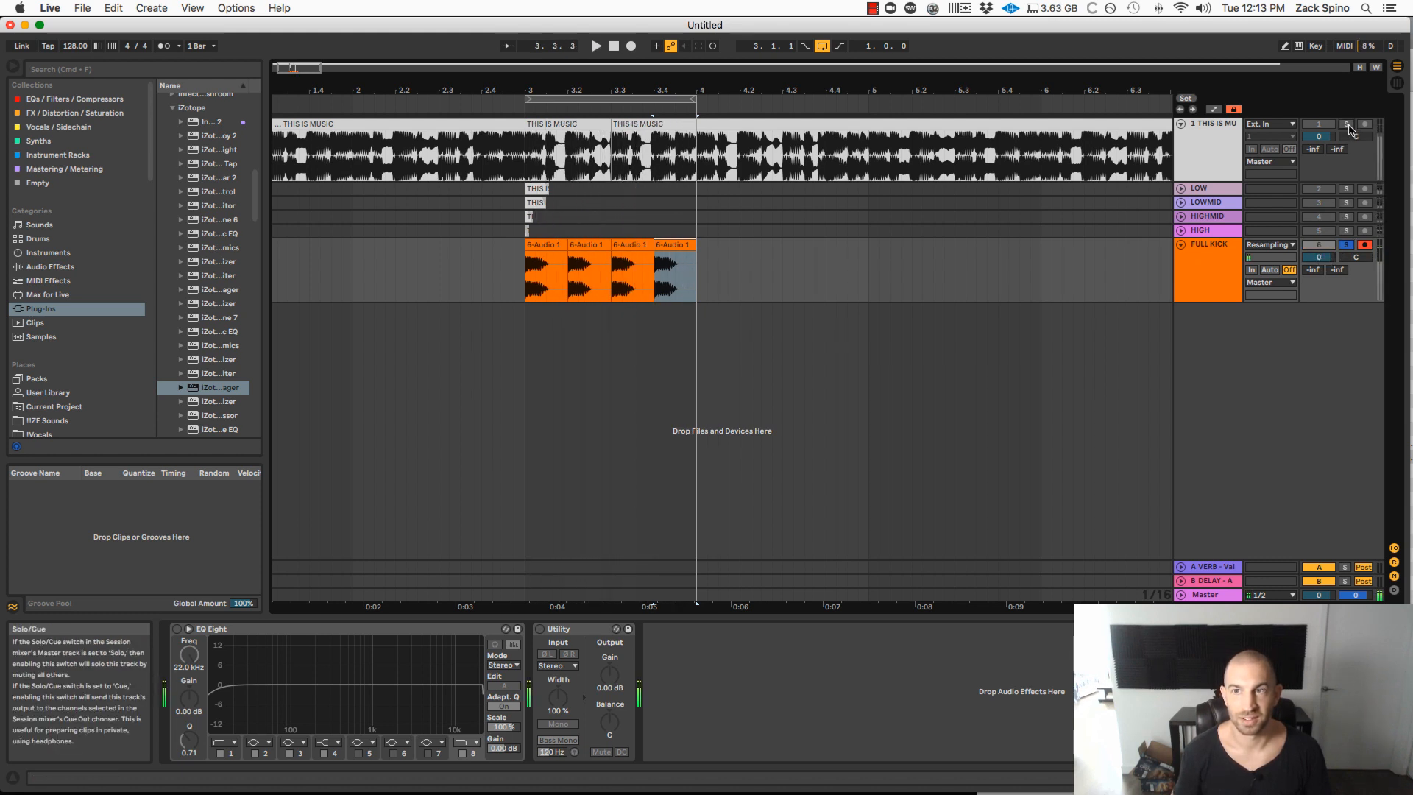
{"action": "key", "text": "space"}
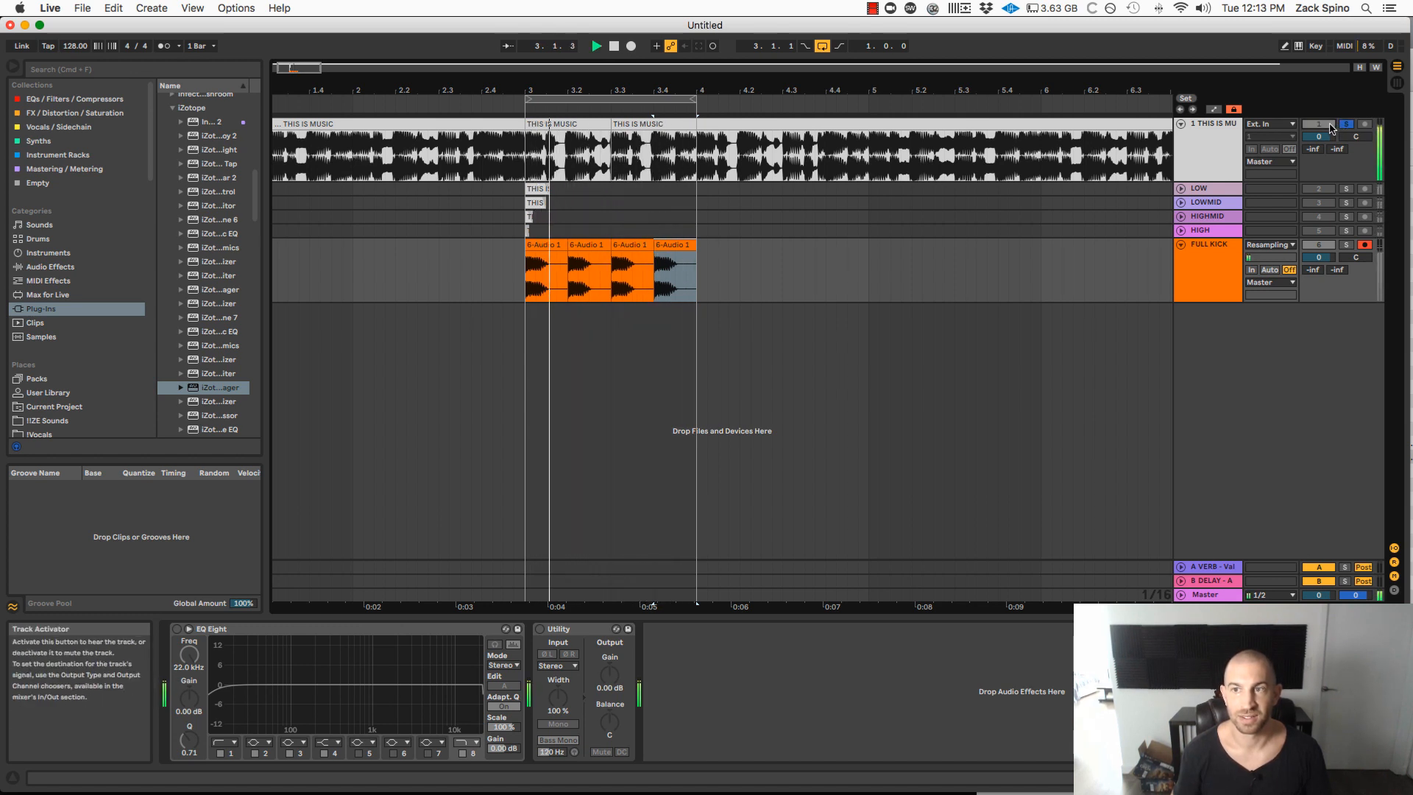
{"action": "left_click", "coordinate": [1347, 247]}
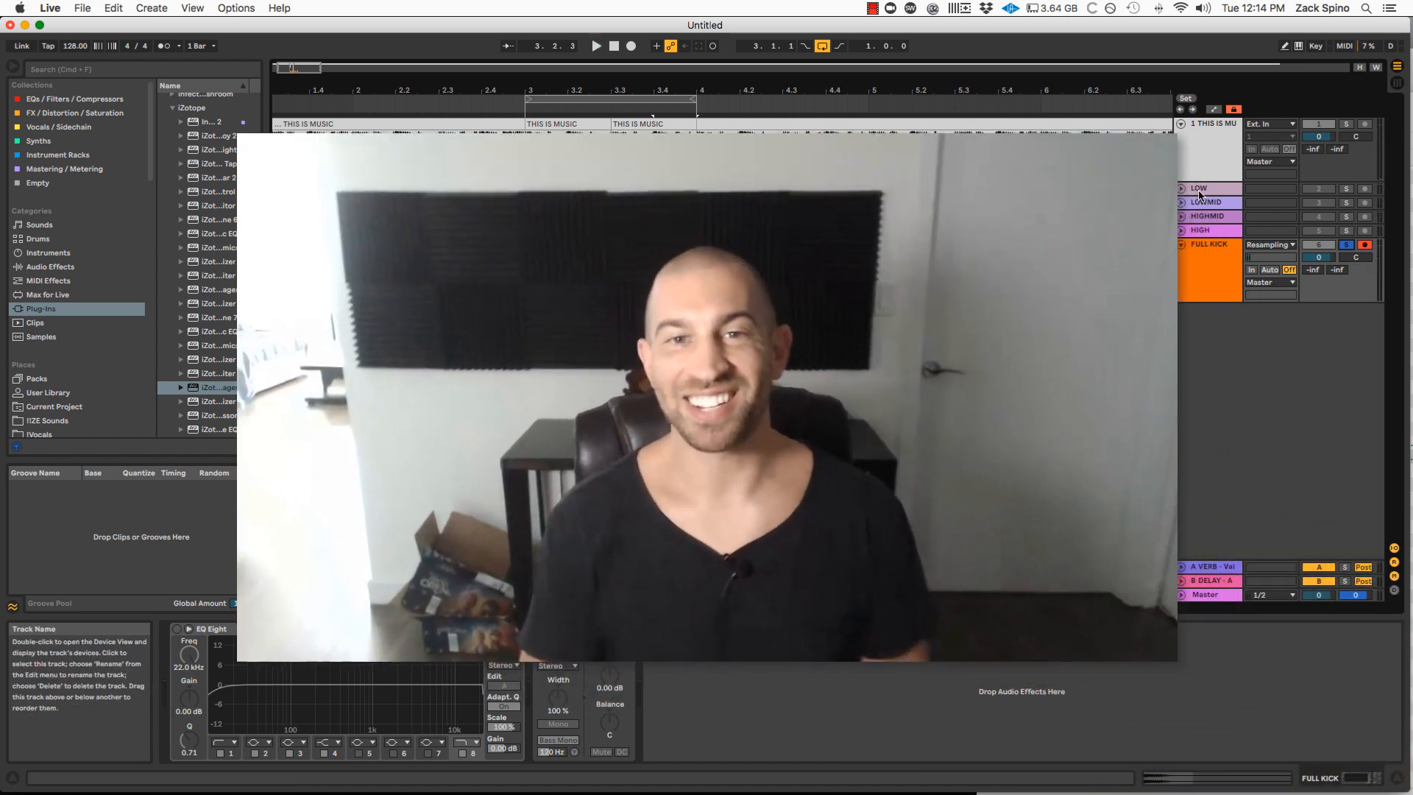
Step: Review the four band tracks' device chains and briefly open the Ozone 7 Imager on the HIGH track
{"action": "left_click", "coordinate": [1199, 193]}
{"action": "left_click", "coordinate": [1199, 203]}
{"action": "left_click", "coordinate": [1199, 217]}
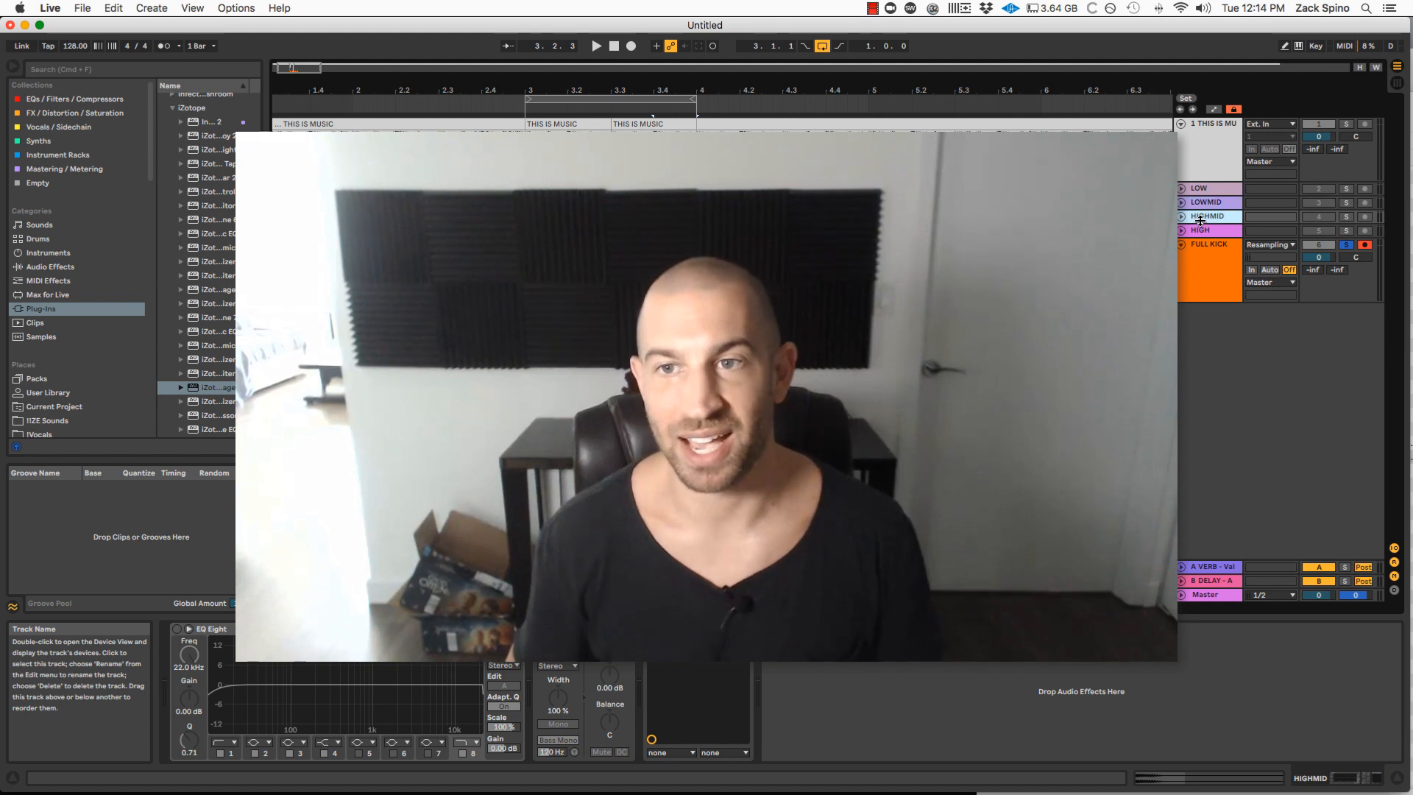
{"action": "left_click", "coordinate": [1200, 229]}
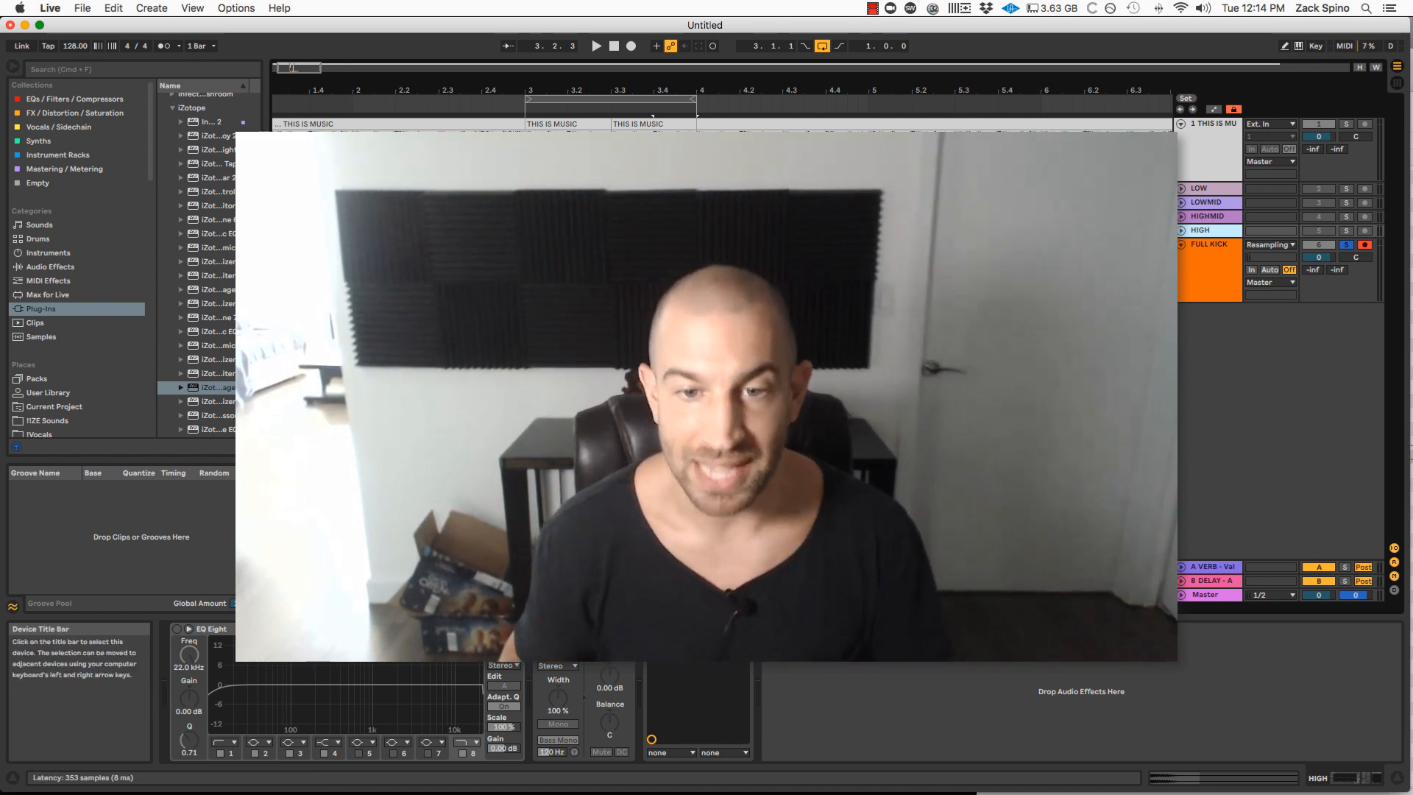
{"action": "left_click", "coordinate": [674, 629]}
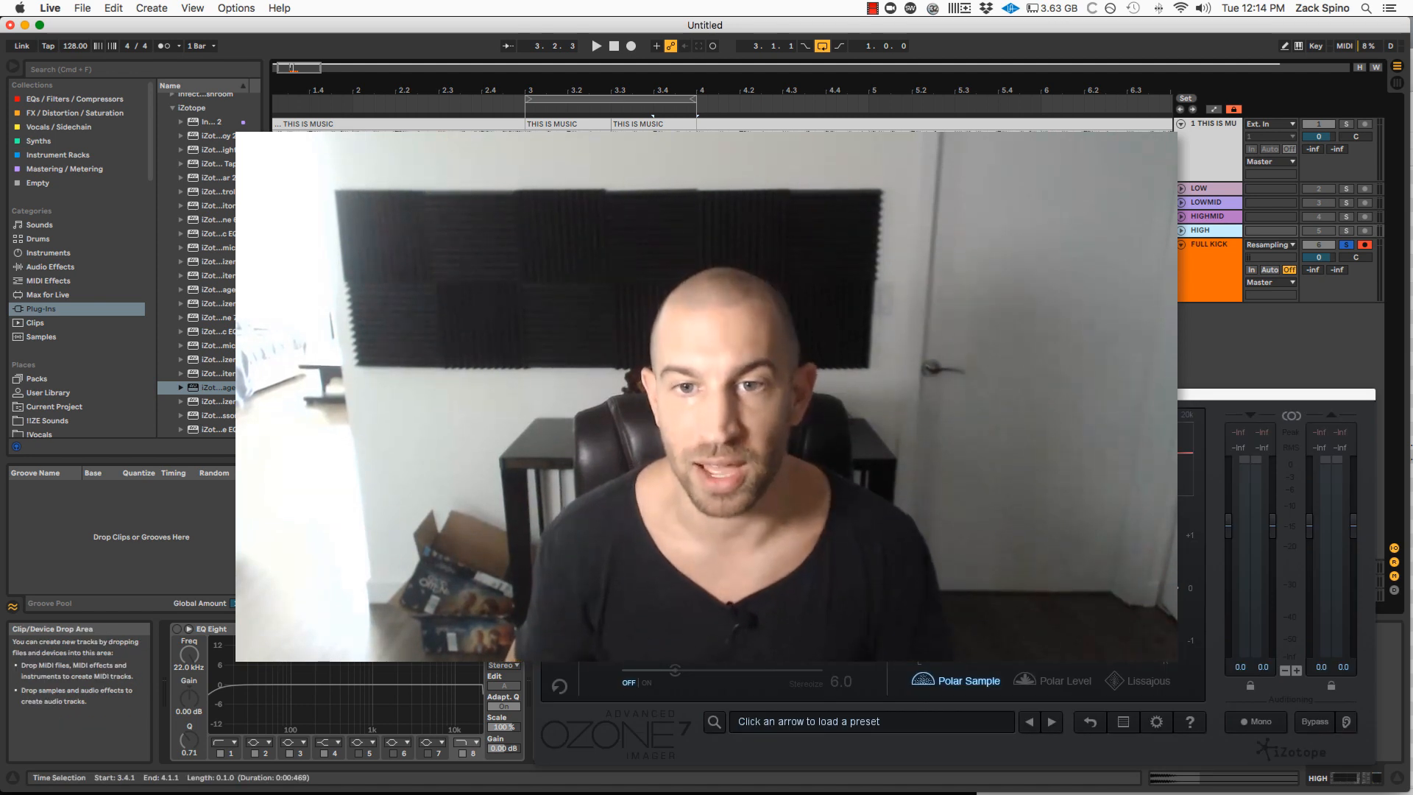
{"action": "left_click", "coordinate": [543, 394]}
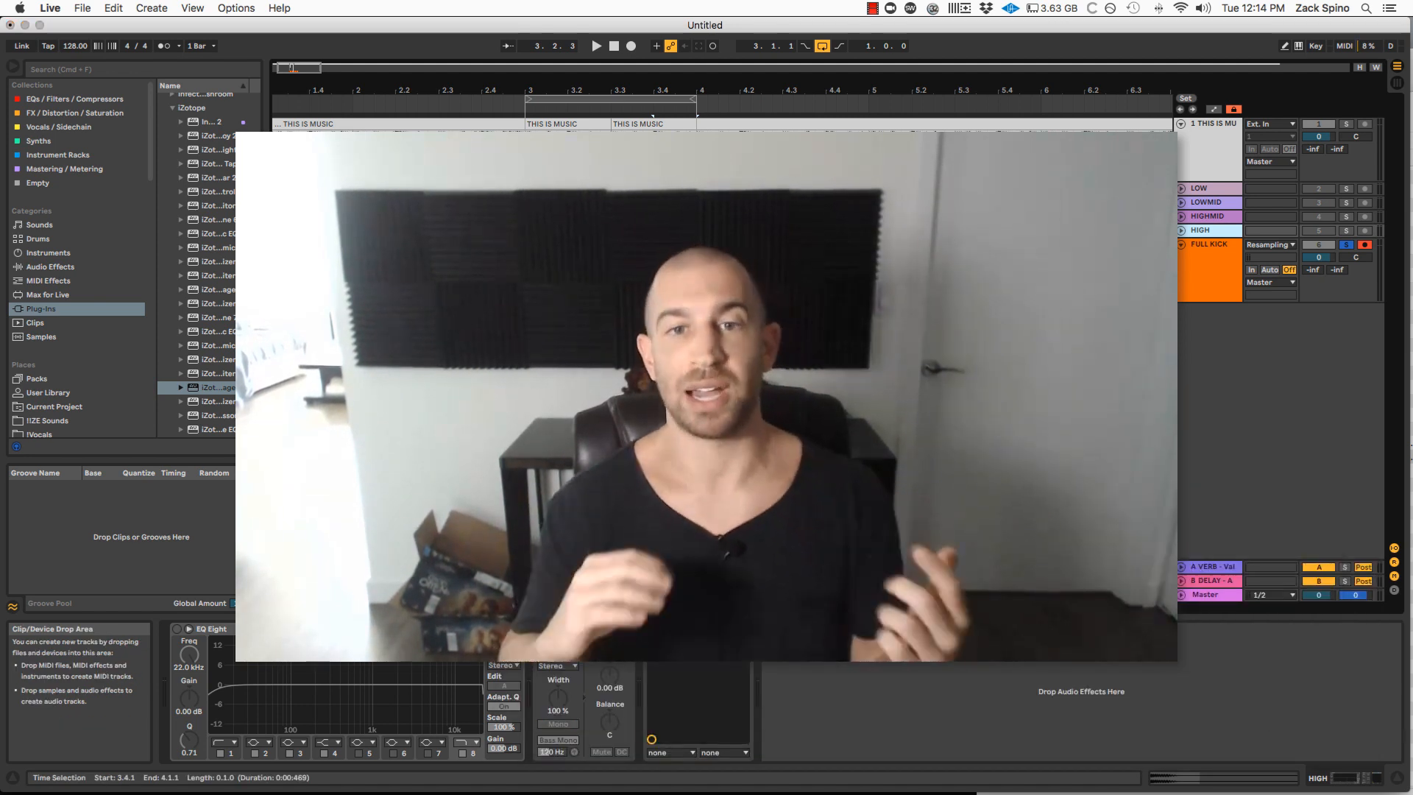